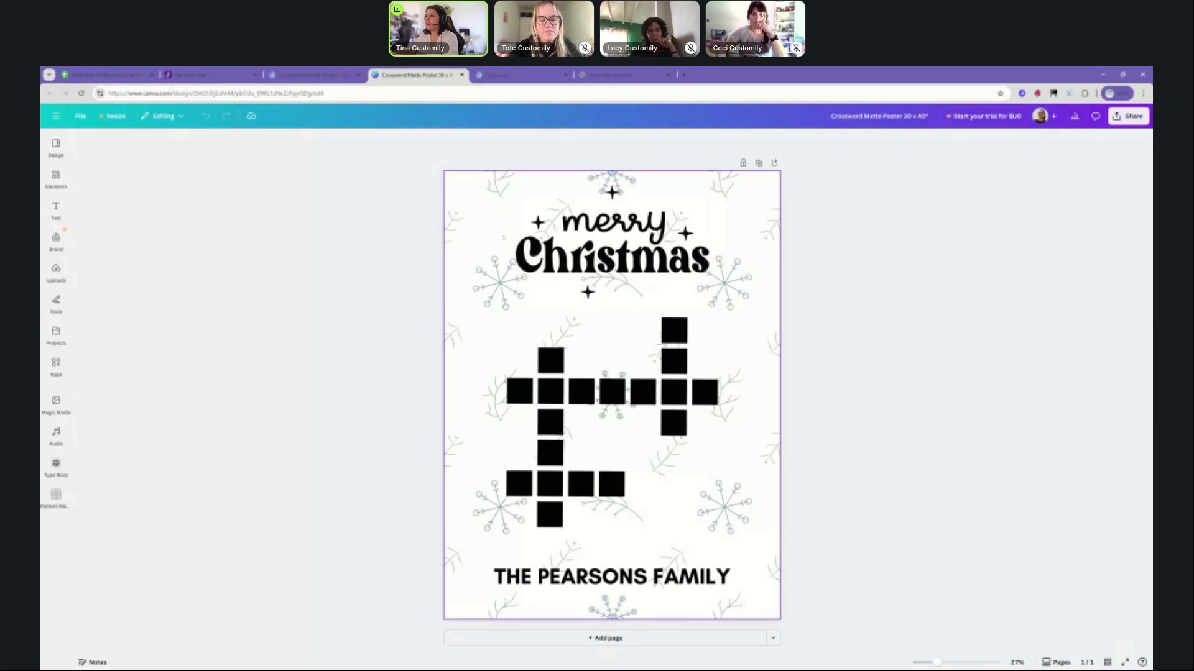
Step: Examine the poster's separate elements: the Merry Christmas heading, the crossword graphic and the family-name text
click(474, 233)
click(542, 250)
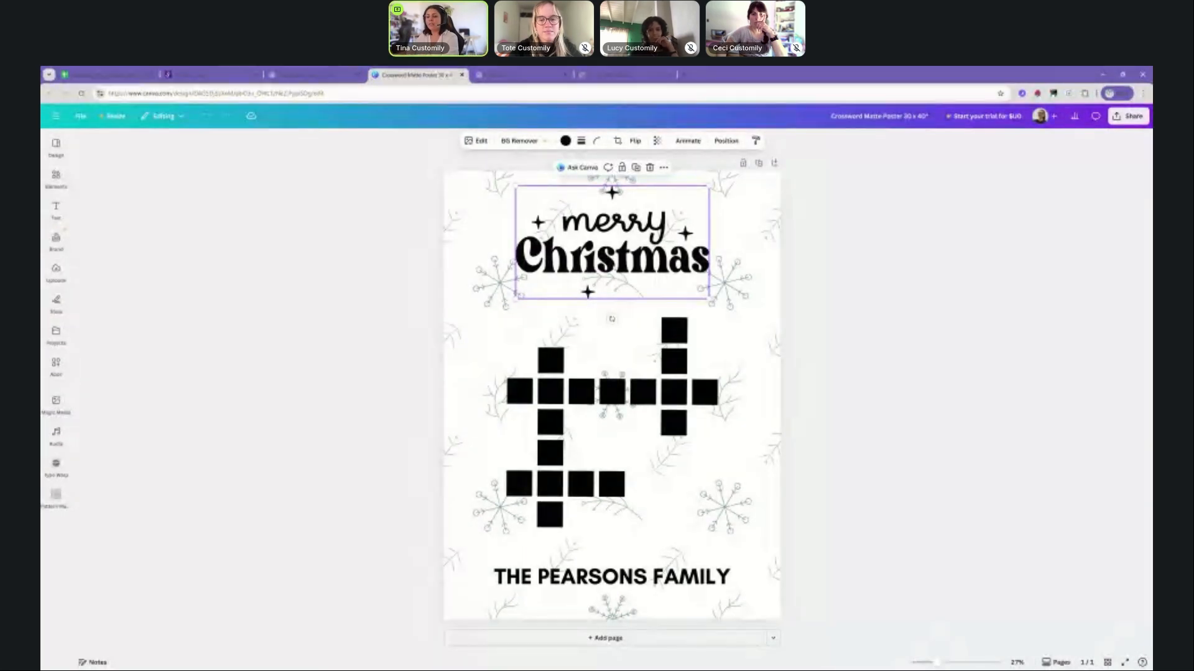
click(558, 398)
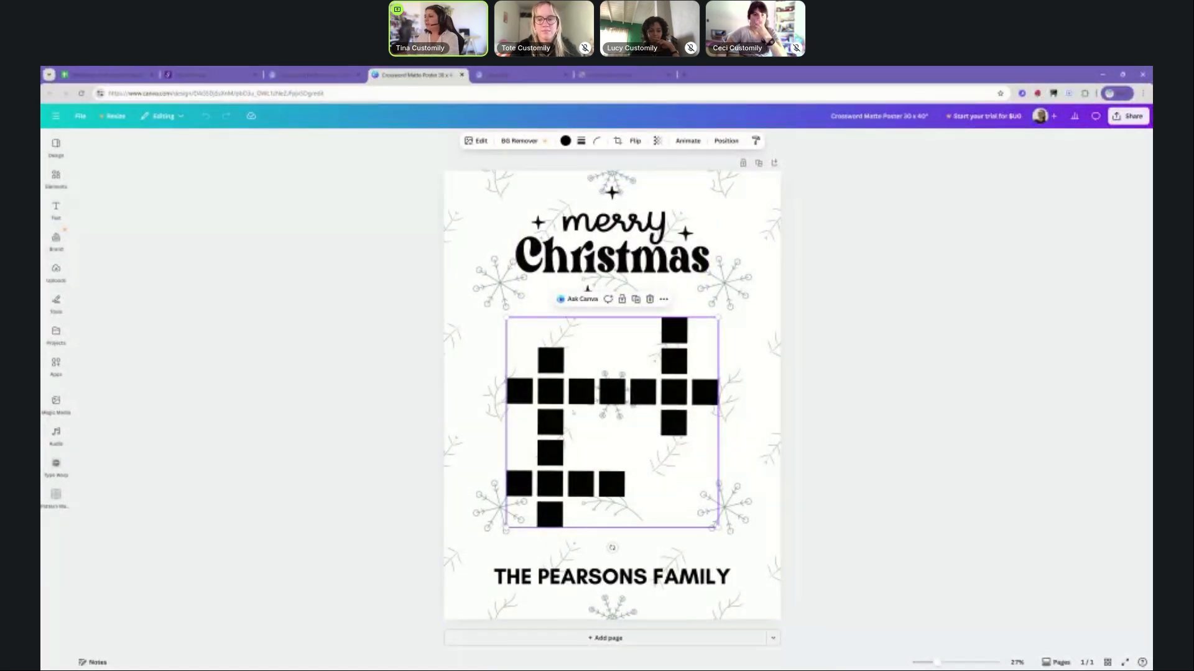
click(612, 577)
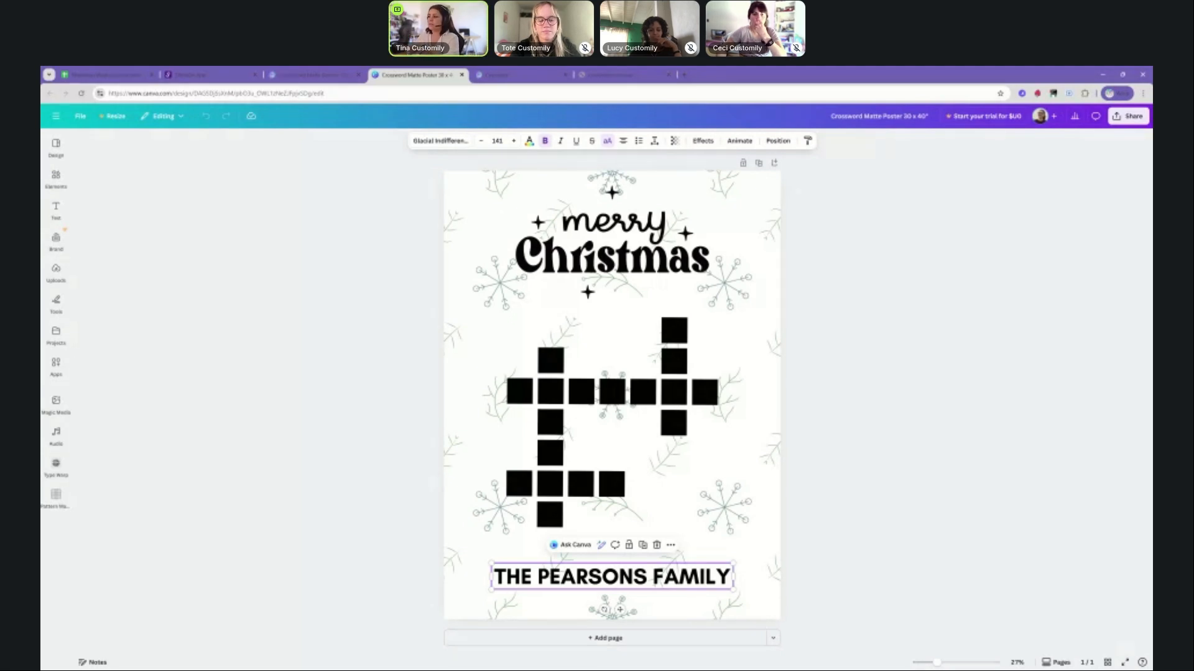
click(813, 280)
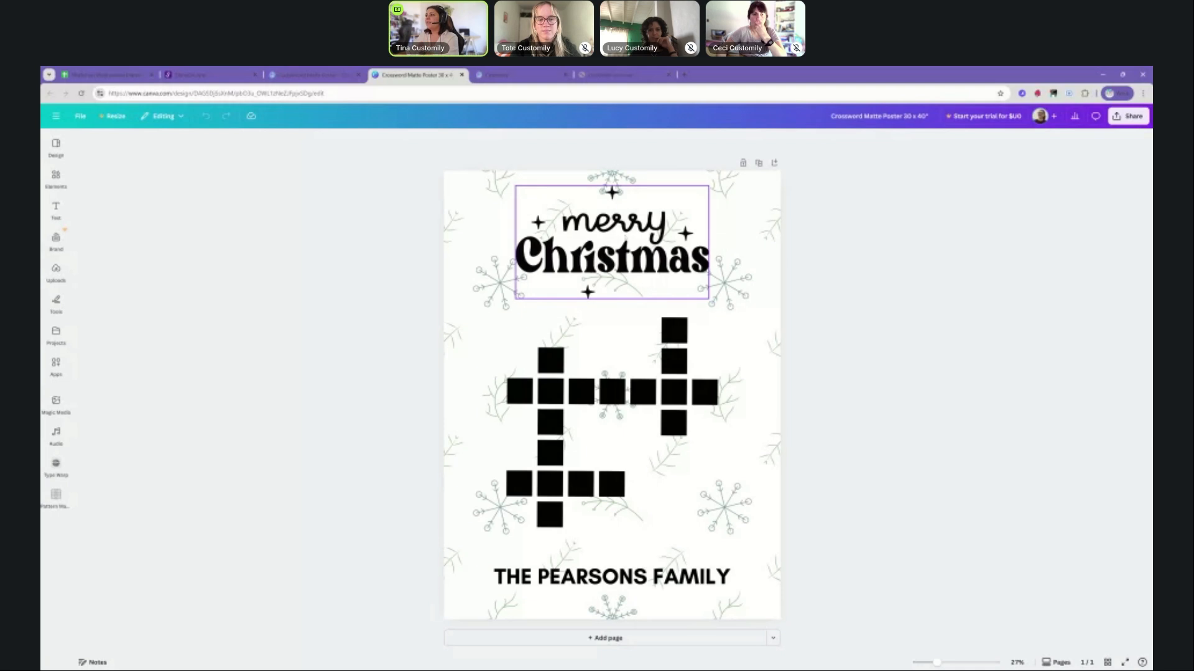
Step: Switch to Customily and create a new design named Crossword
click(503, 71)
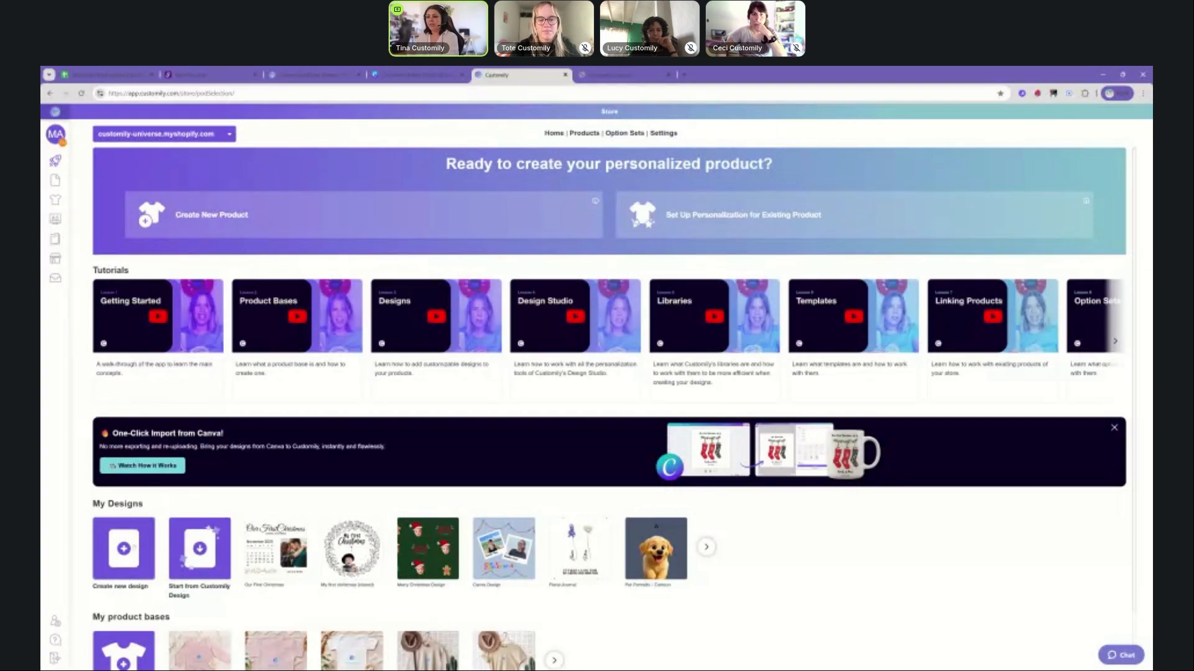
click(124, 547)
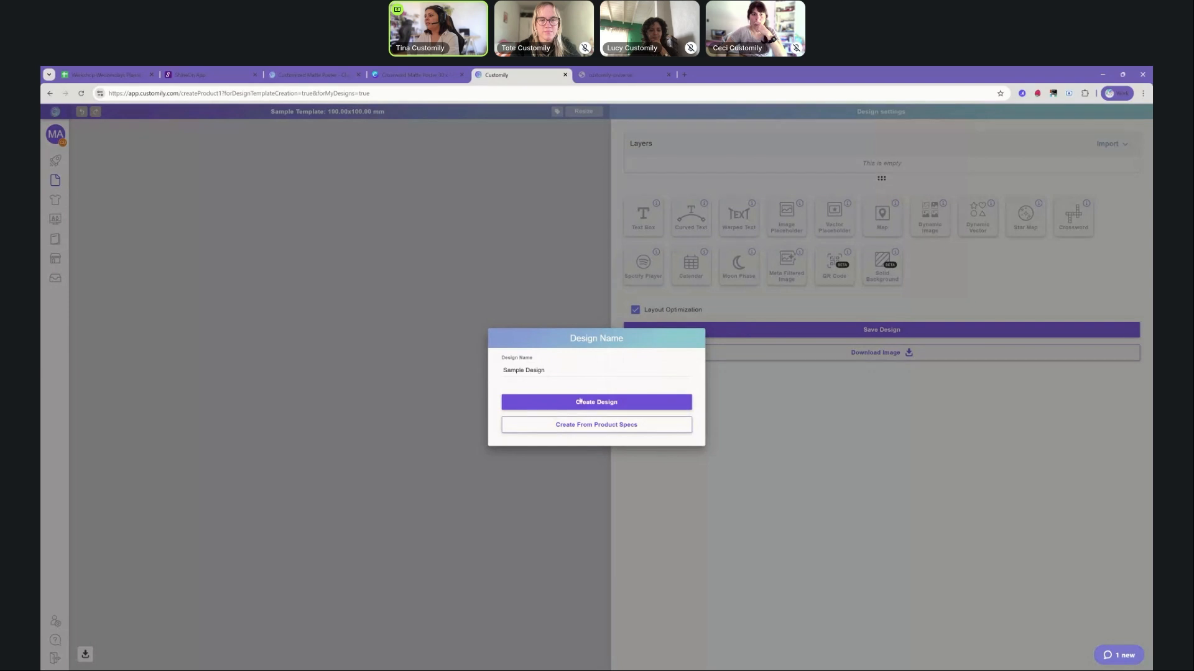
triple_click(582, 369)
text(cROS)
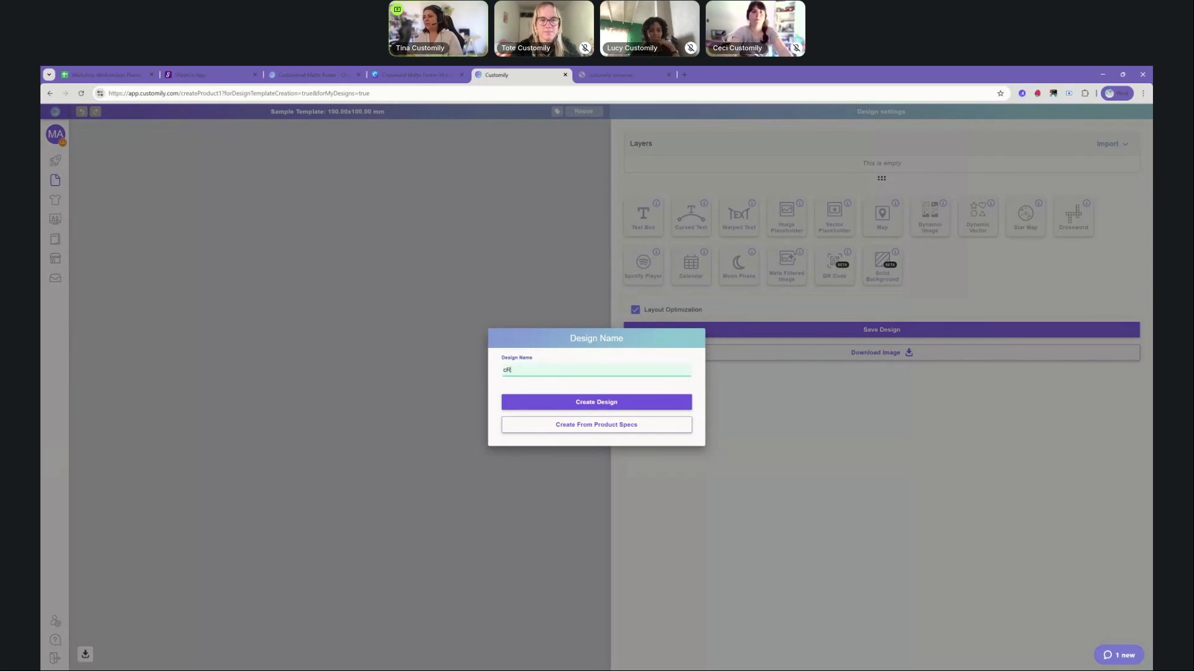
key(BackSpace)
key(BackSpace)
text(Crossword)
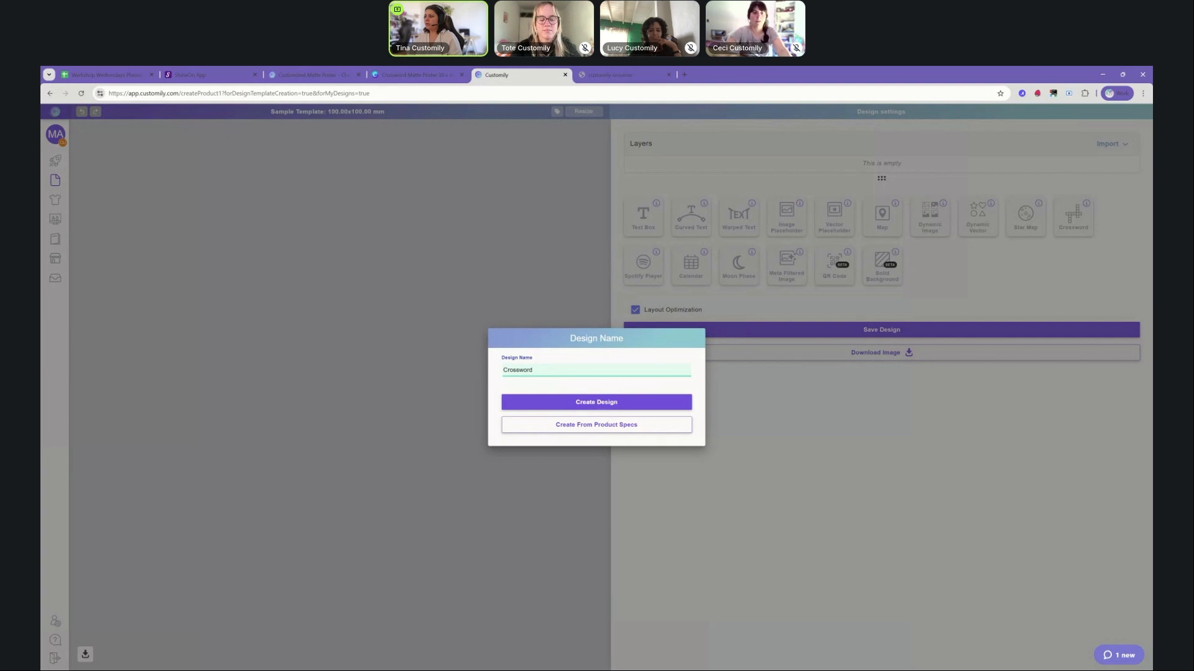
click(580, 402)
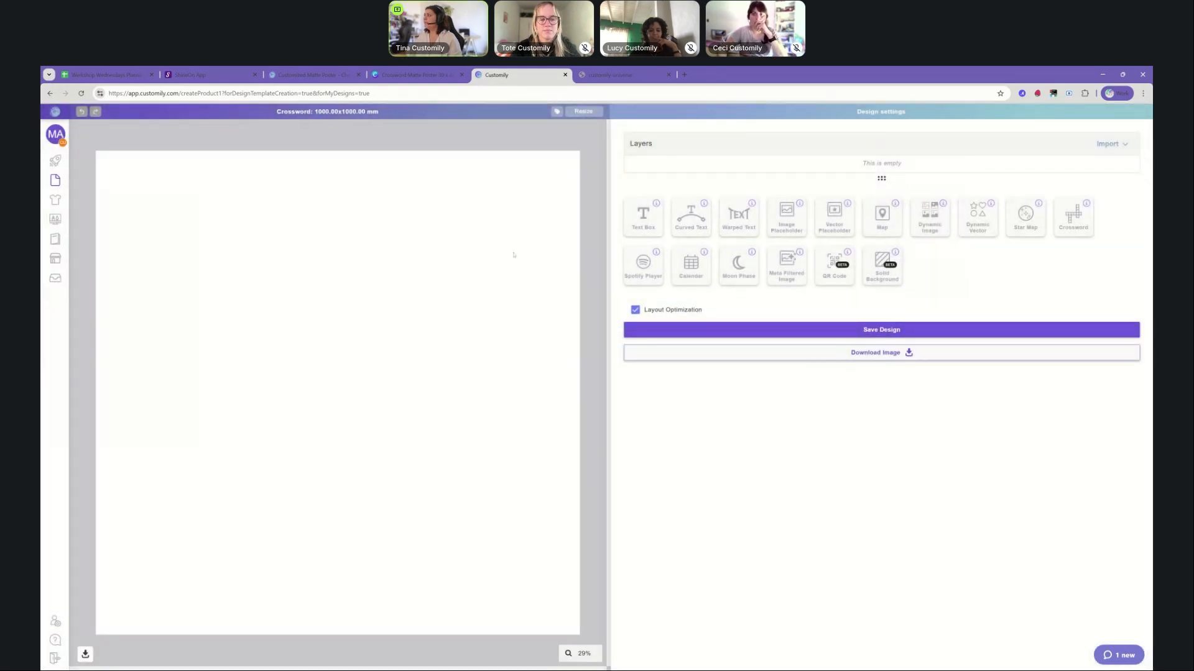
Step: Import all layers of the Canva design "Crossword Matte Poster 30 x 40"" from Page 1, including the design dimensions
click(1111, 144)
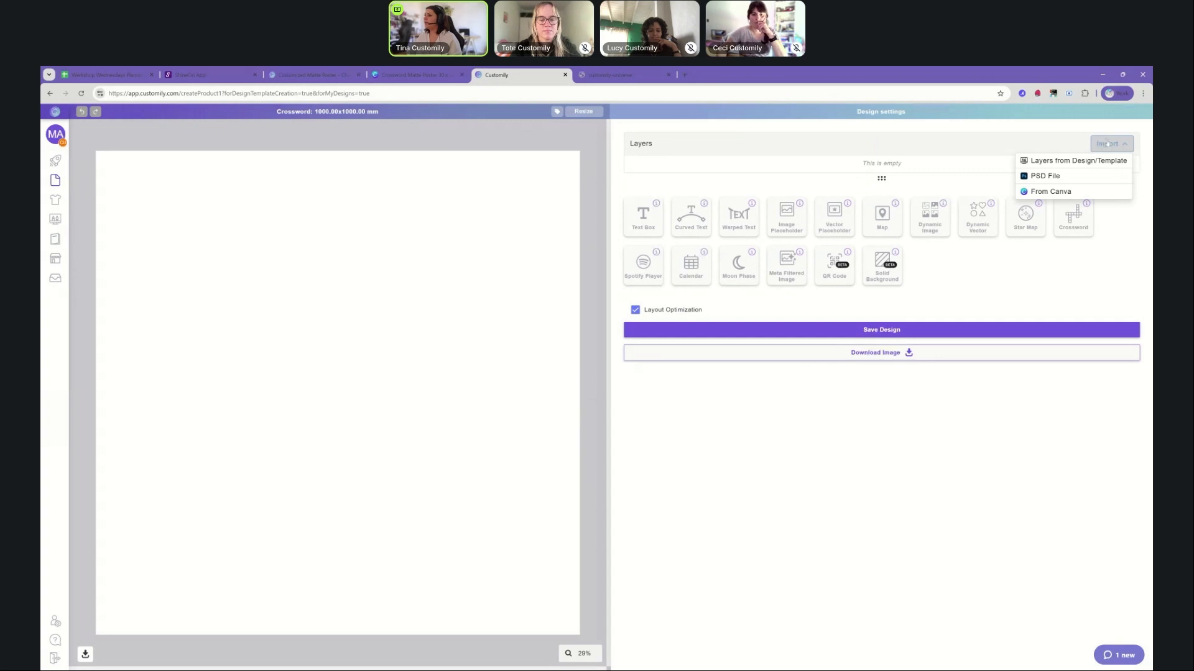
click(1057, 191)
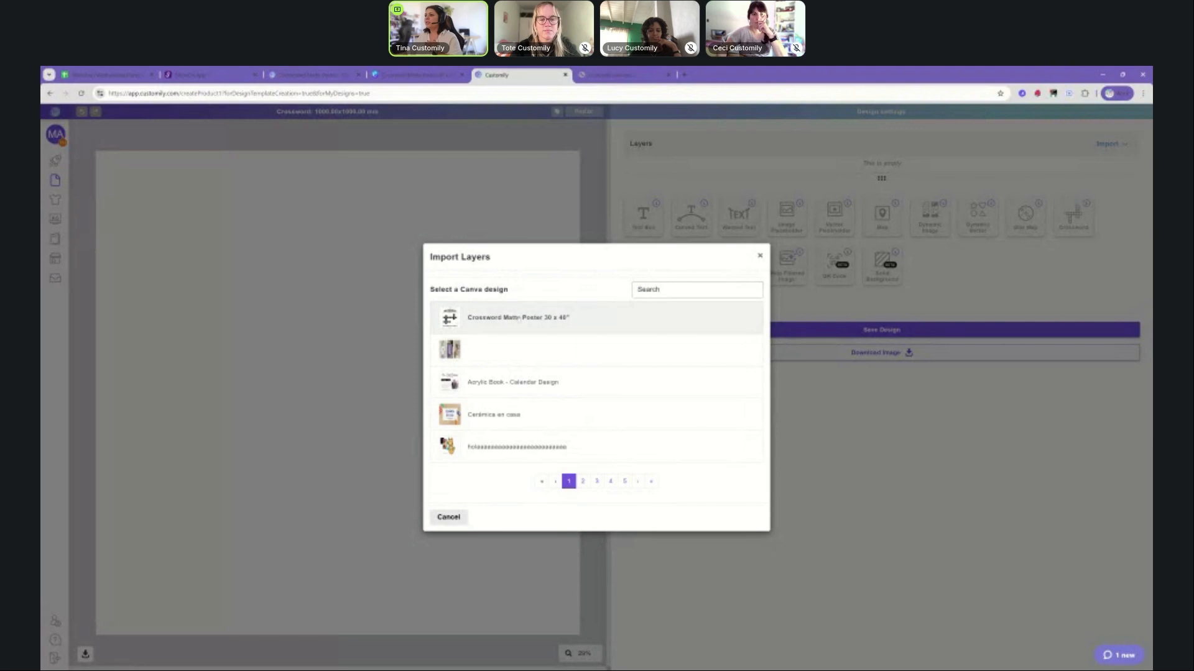
click(531, 324)
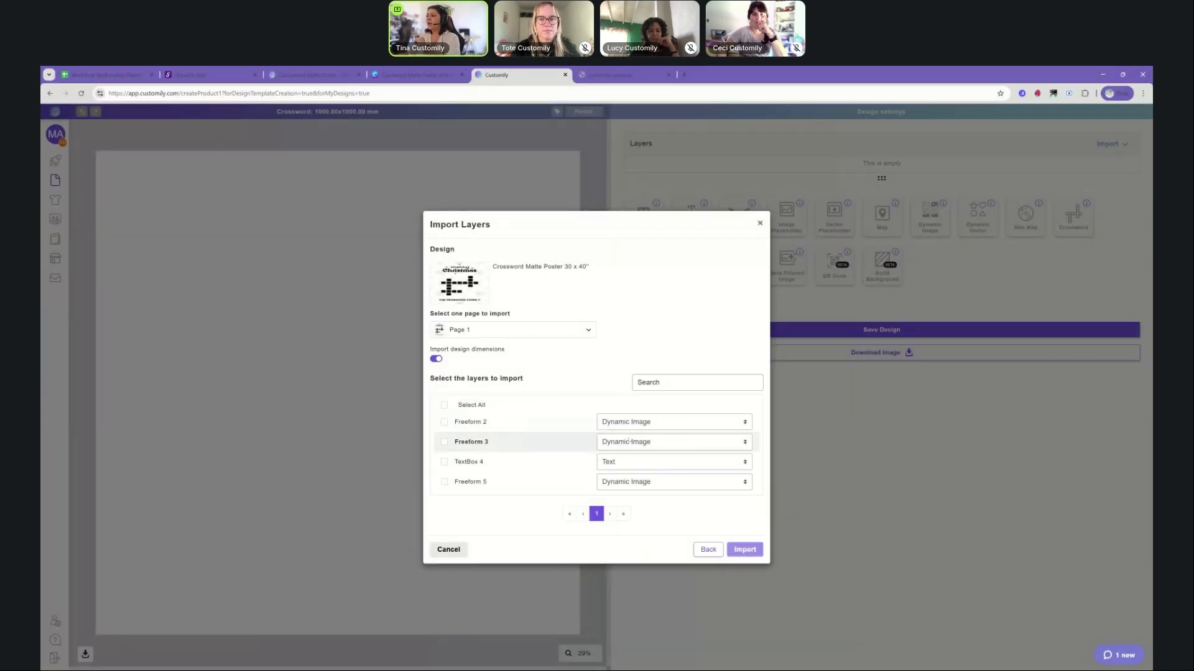
click(444, 405)
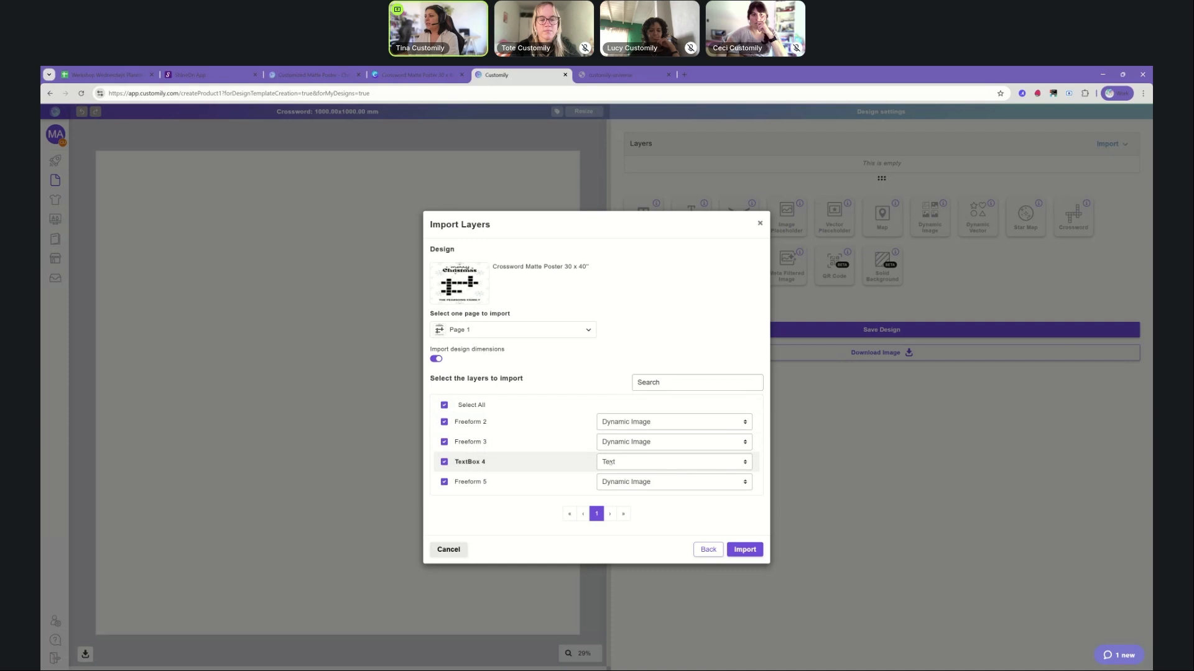
click(753, 552)
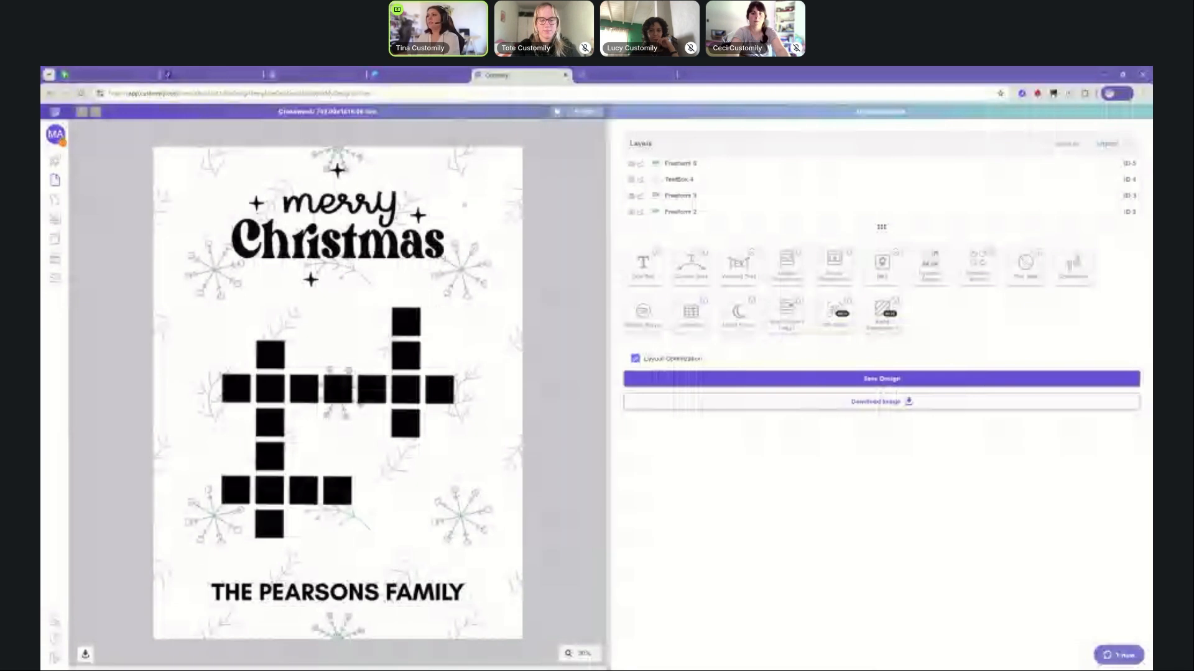
Step: Lock the snowflake background layer Freeform 2 and the Merry Christmas heading layer Freeform 3
click(681, 212)
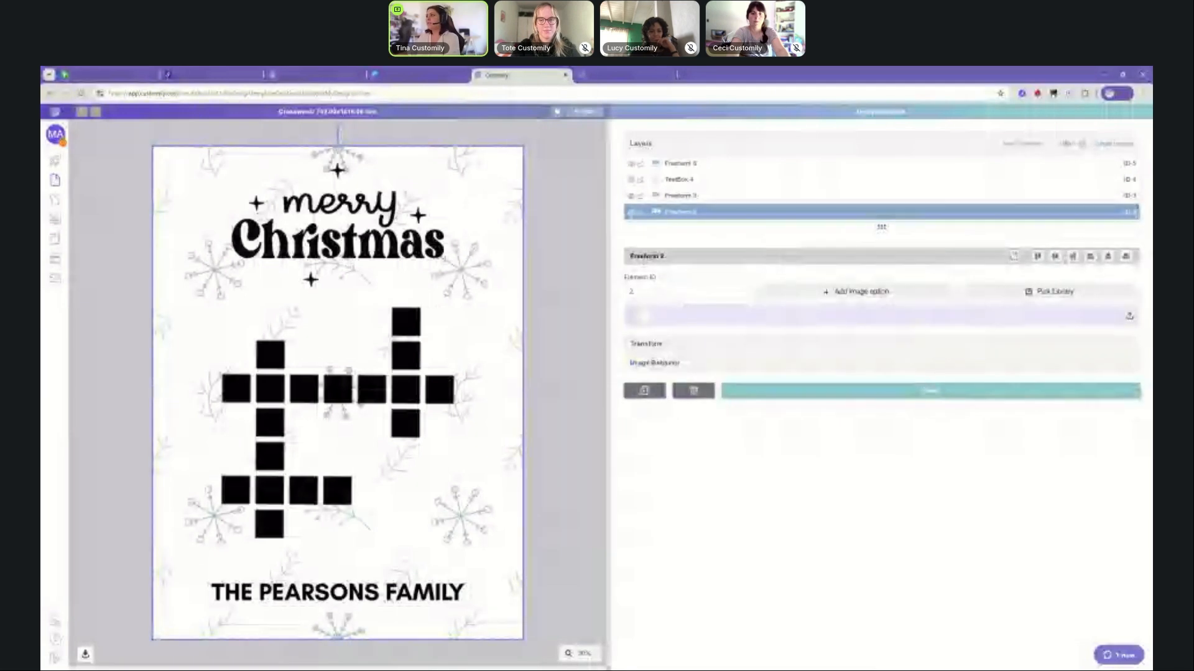
click(640, 213)
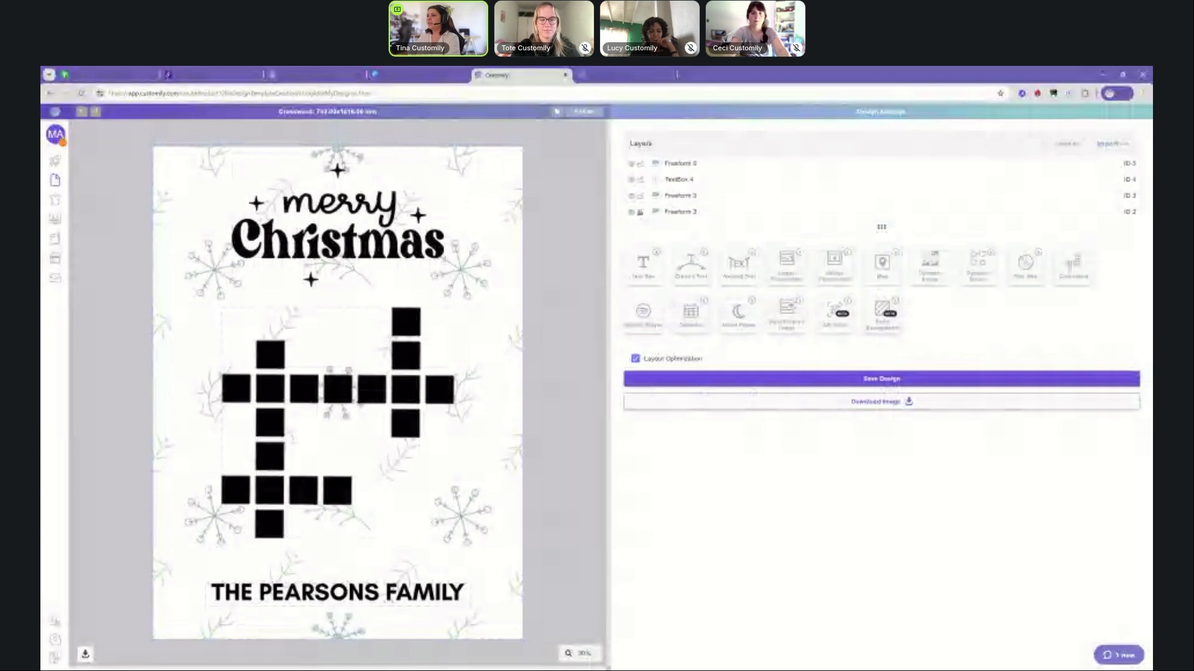
click(338, 234)
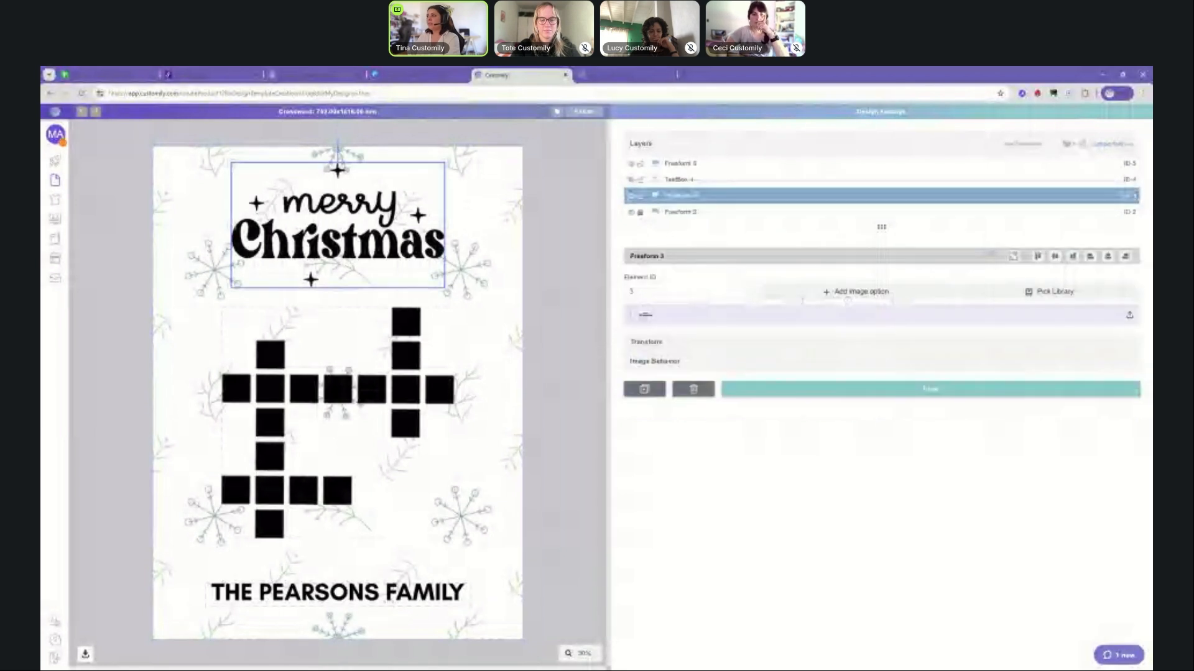
click(575, 318)
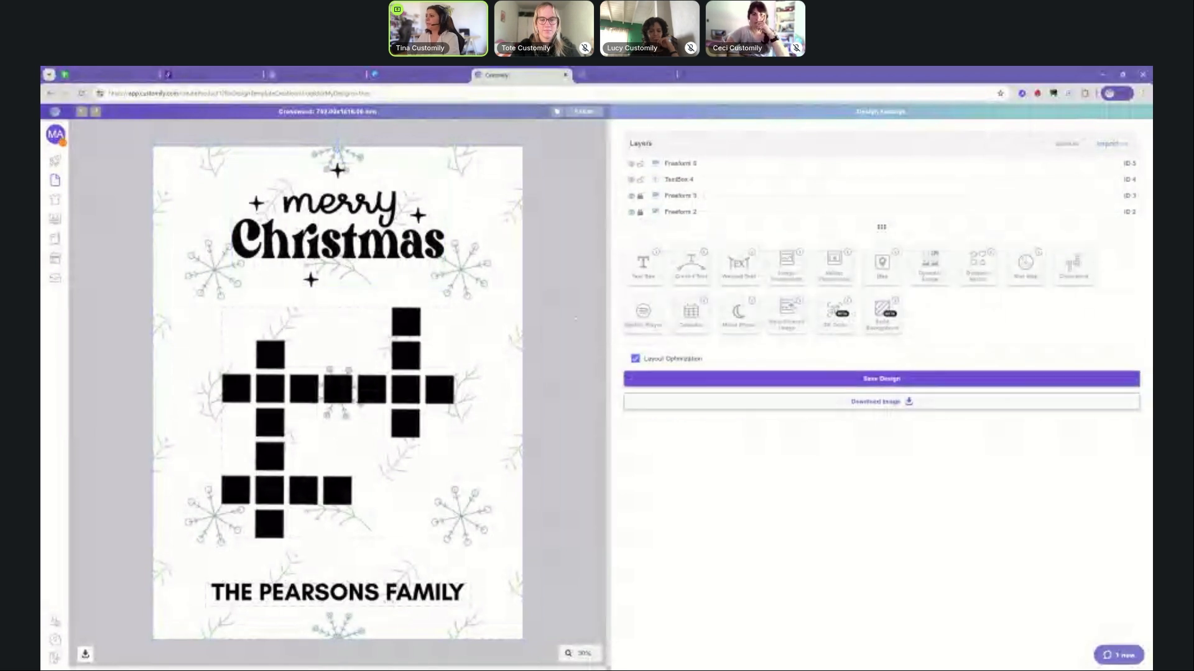
Step: Rename the family-name text layer TextBox 4 as "Add Your Name"
click(270, 420)
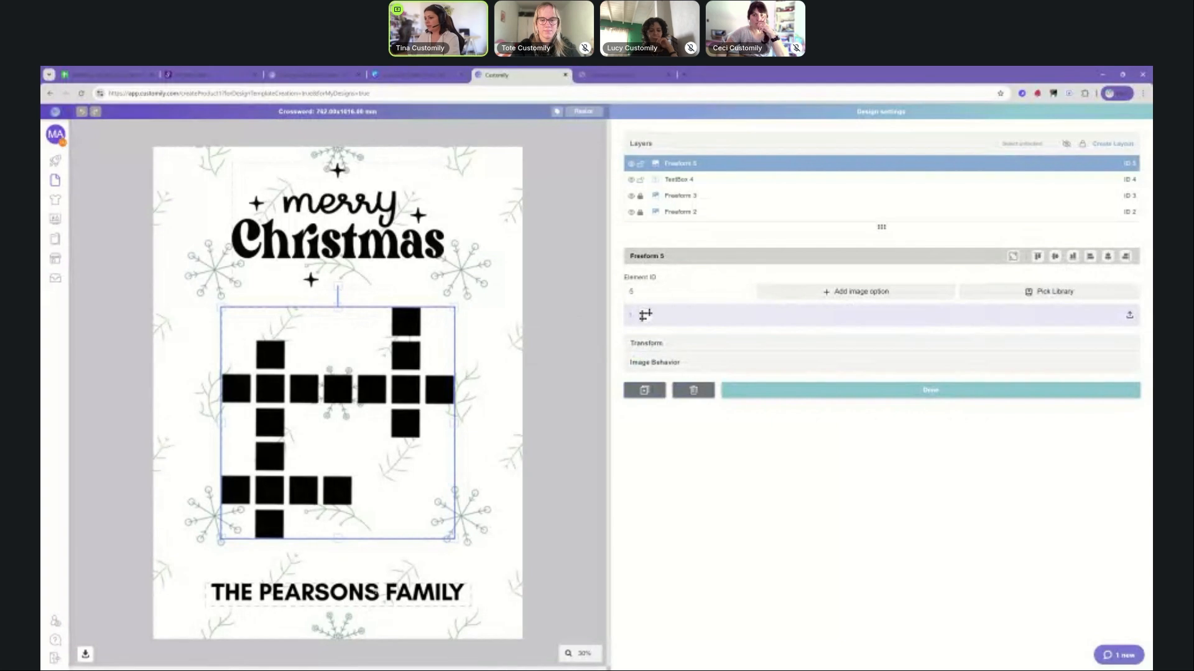
click(338, 593)
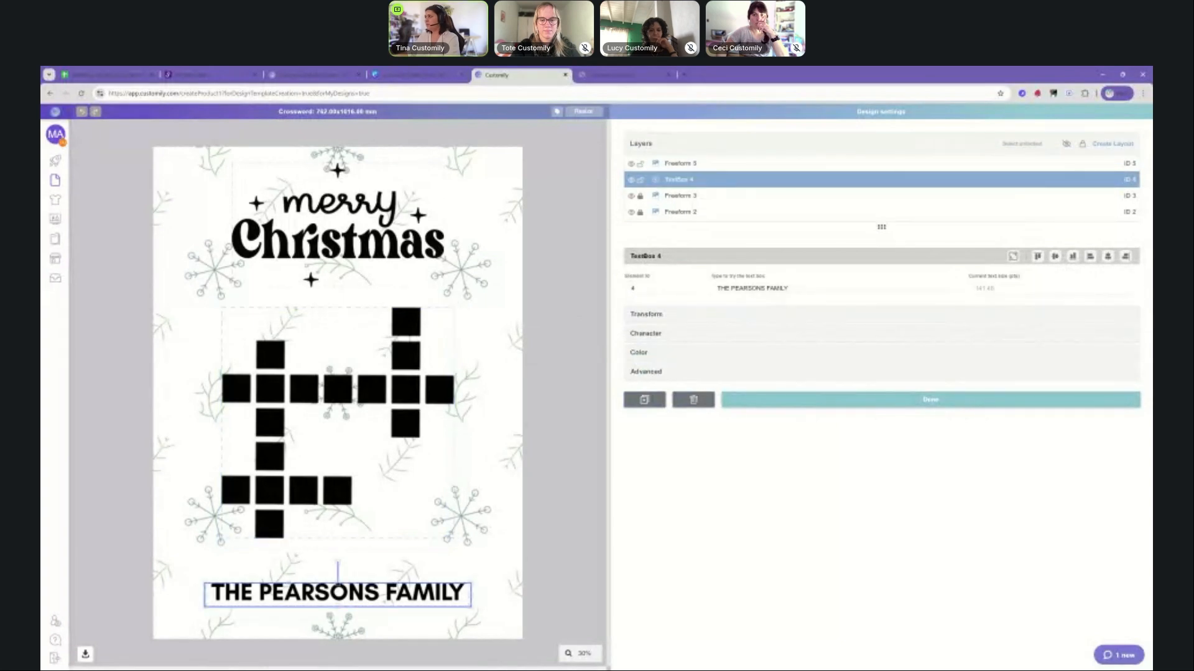
click(703, 181)
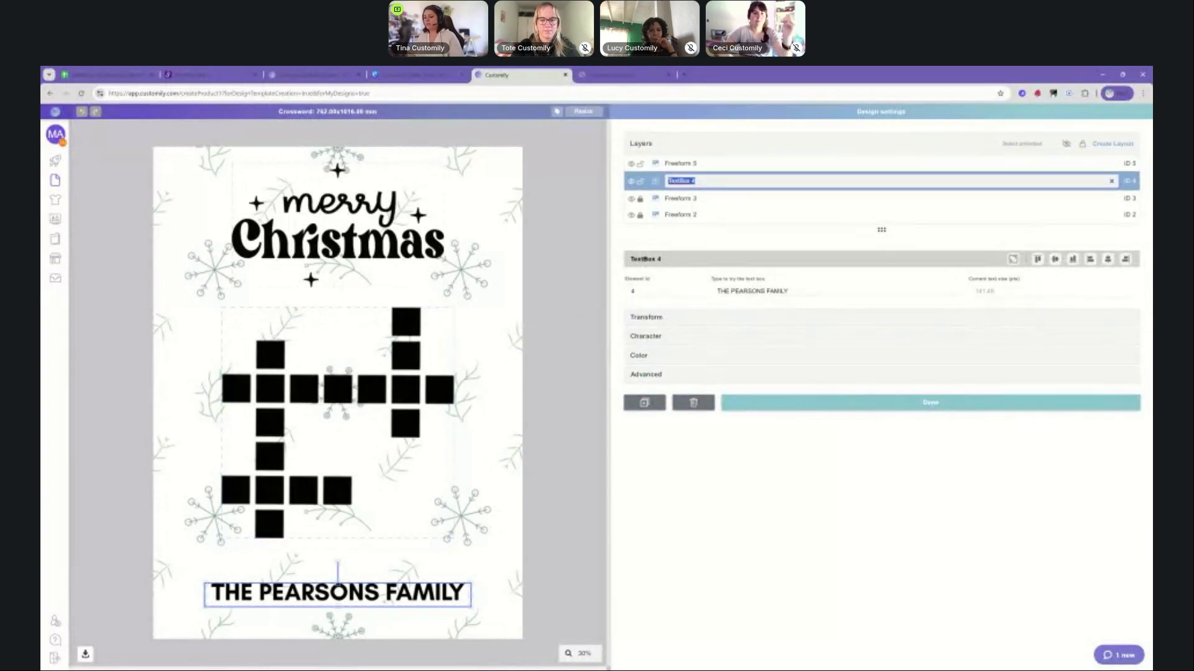
text(Add Your Name)
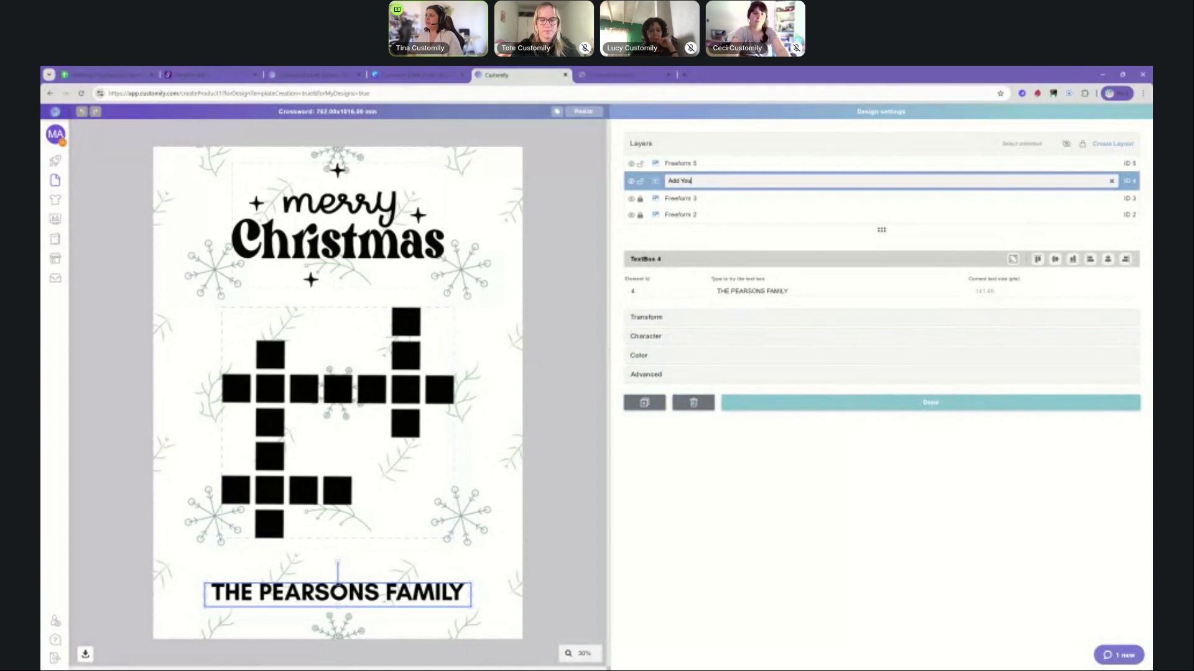
key(Return)
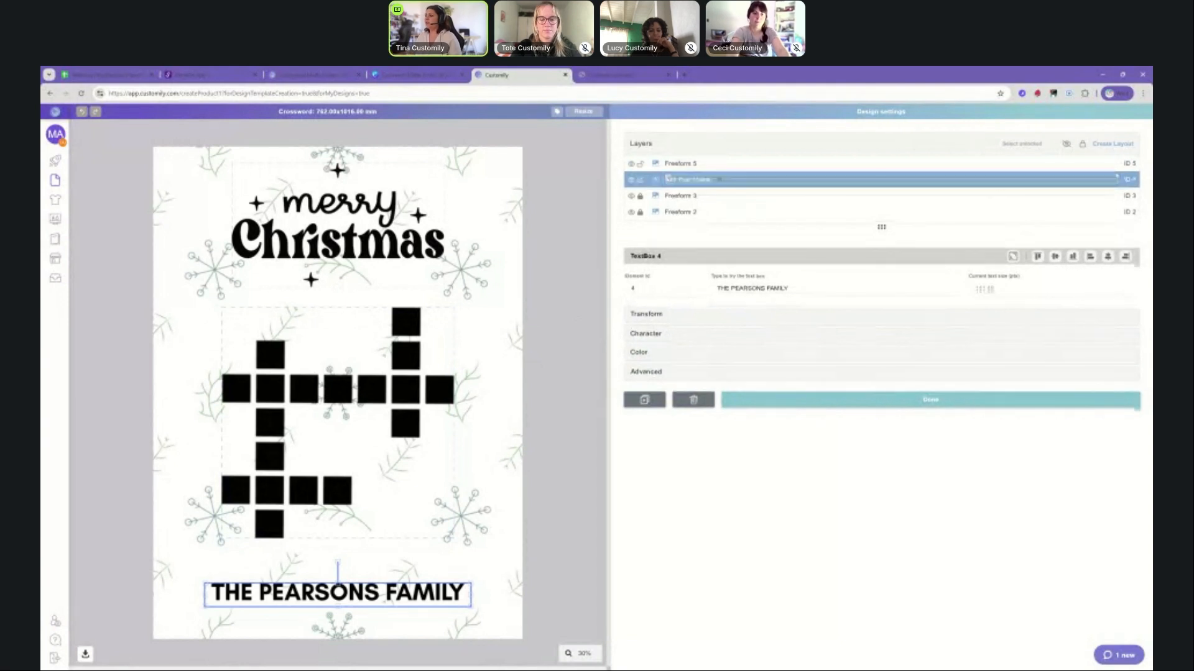
Step: Remove THE and FAMILY from the Add Your Name layer's sample text, leaving only the surname
click(646, 334)
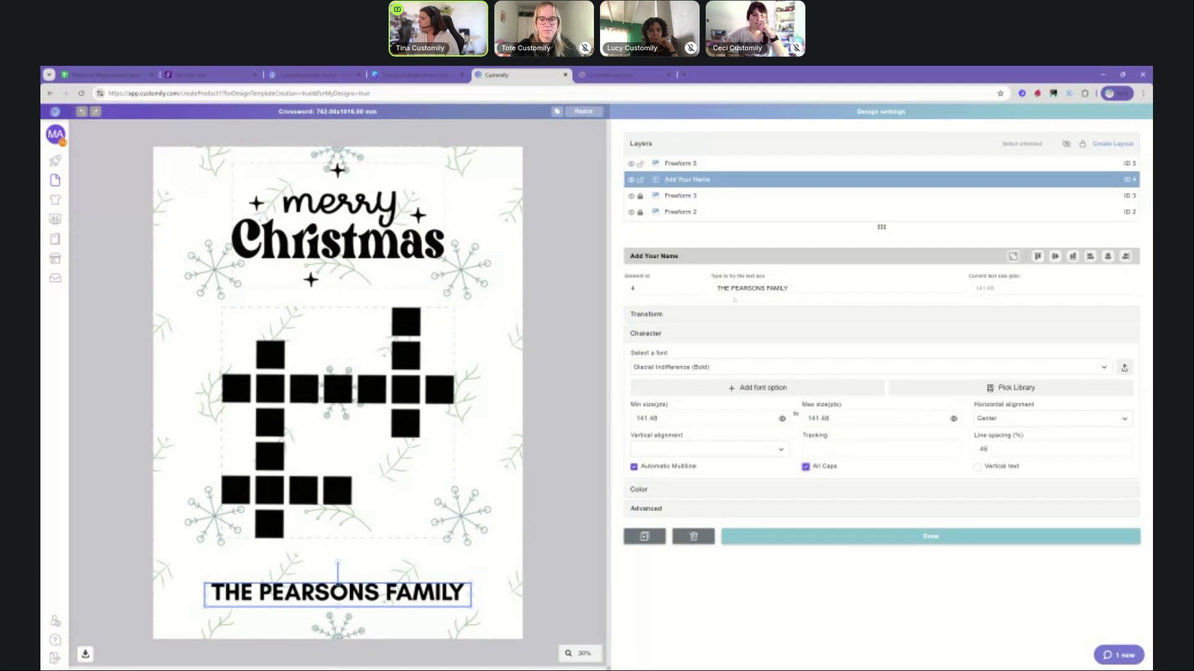
click(737, 290)
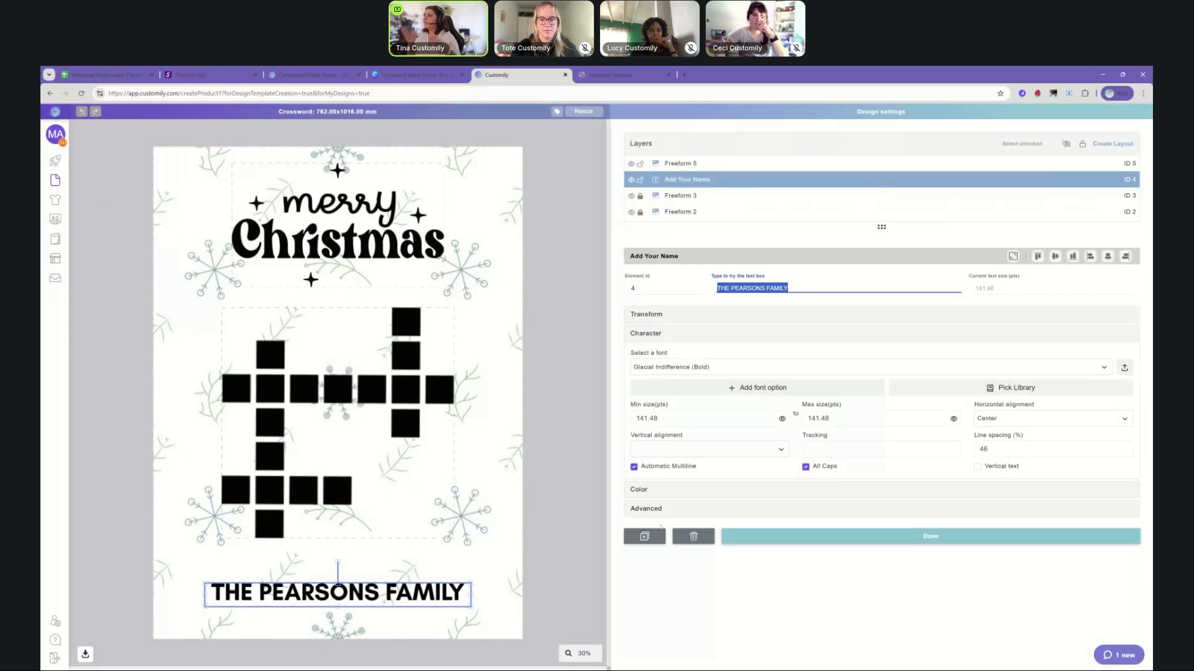
click(647, 508)
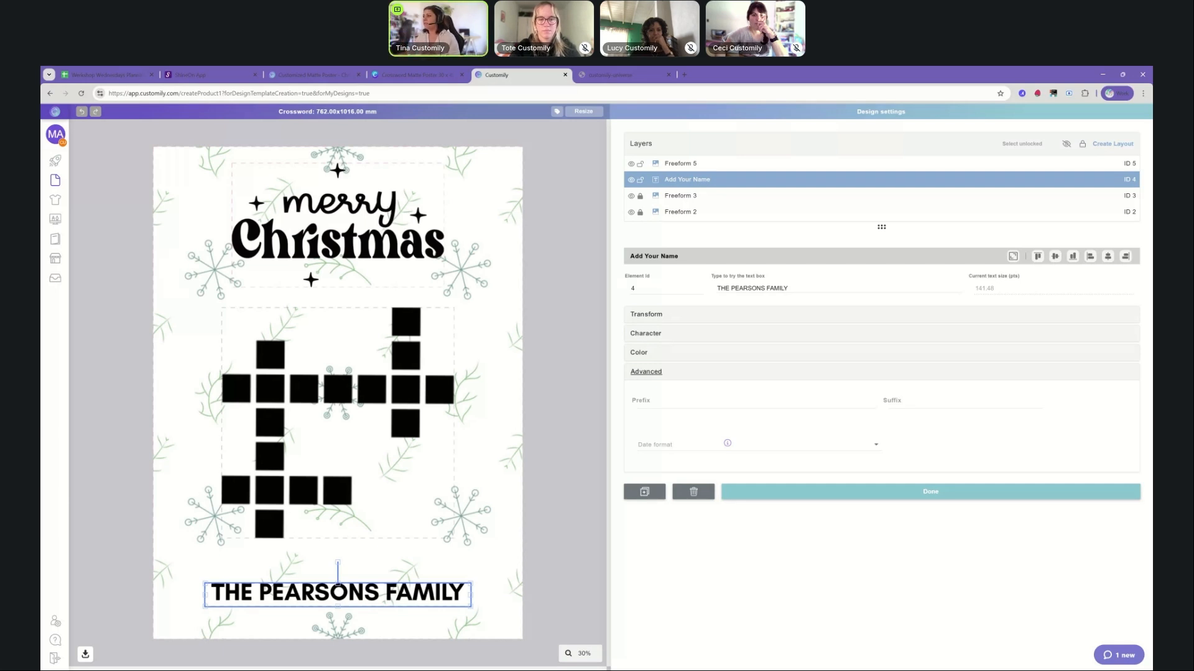
click(731, 289)
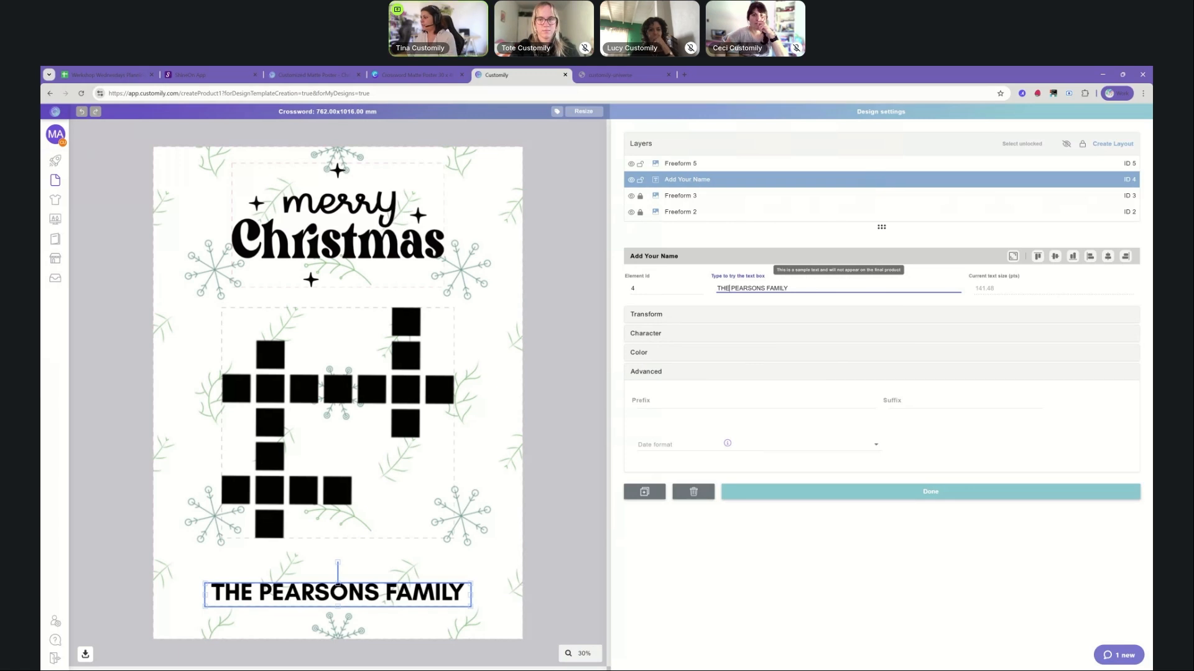
key(BackSpace)
key(BackSpace)
key(BackSpace)
key(BackSpace)
drag(774, 289, 753, 289)
key(BackSpace)
key(BackSpace)
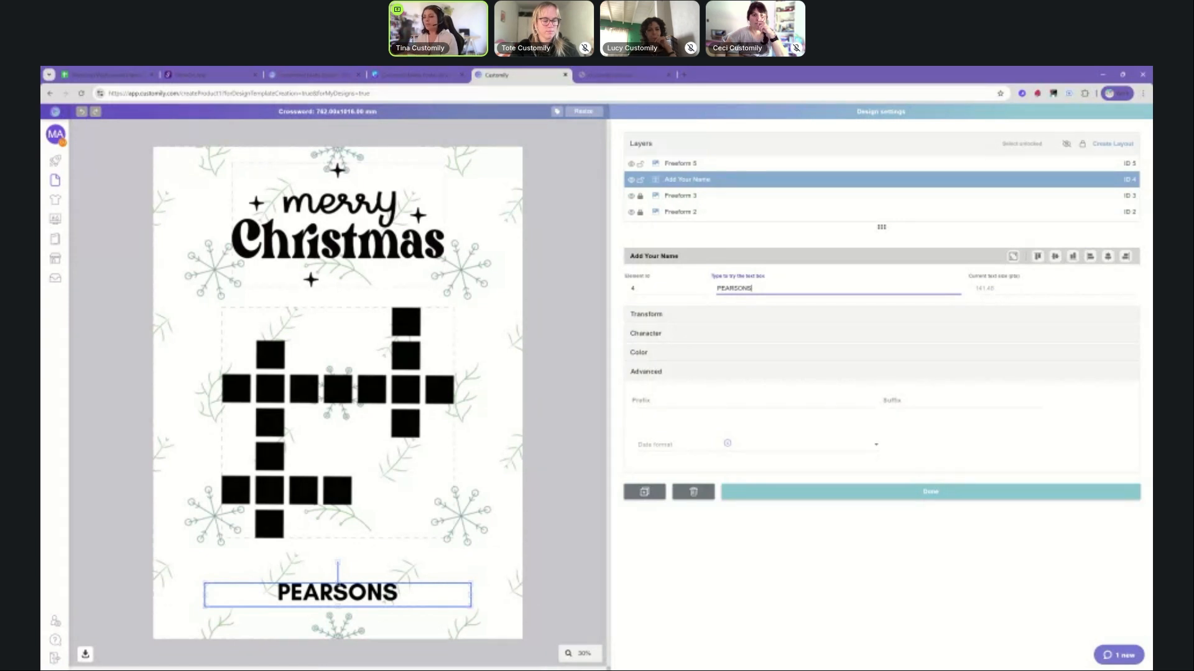
Step: Give the Add Your Name text the fixed prefix THE and the fixed suffix FAMILY
click(705, 400)
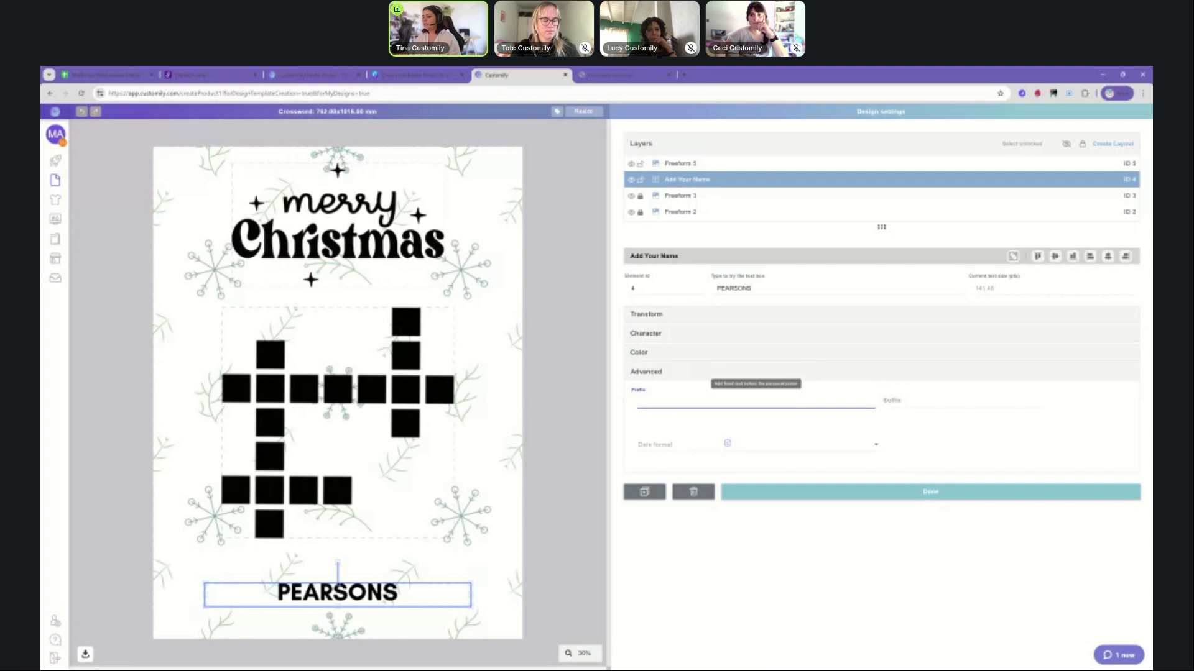
text(THE)
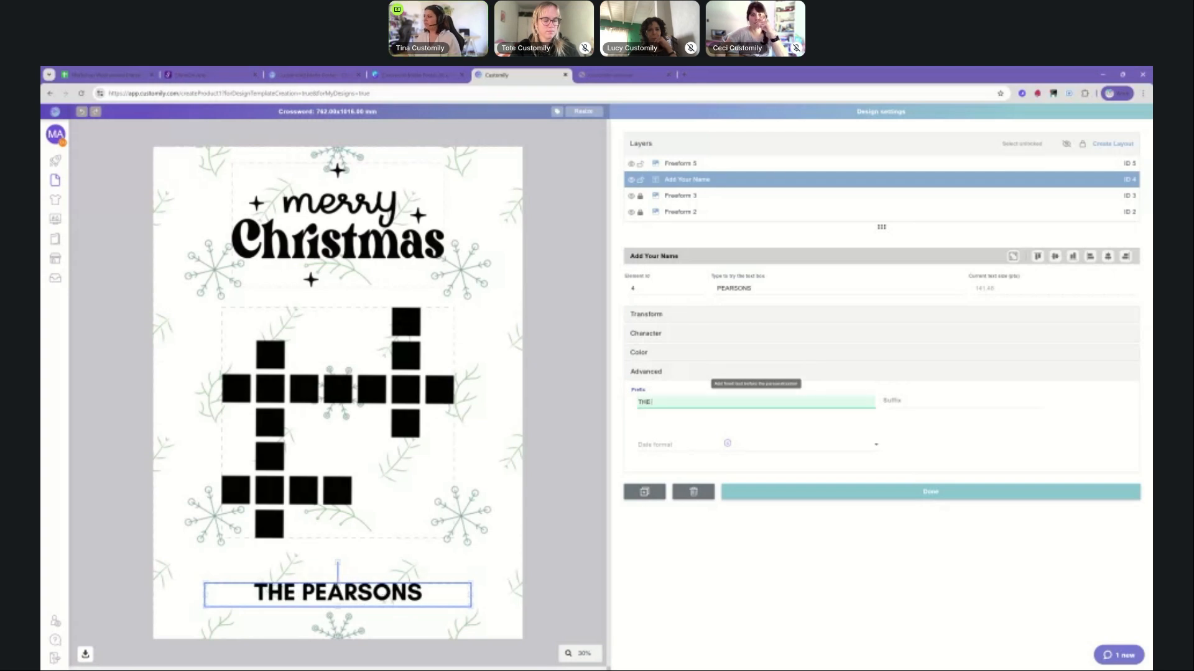
click(900, 401)
text(FAMILY)
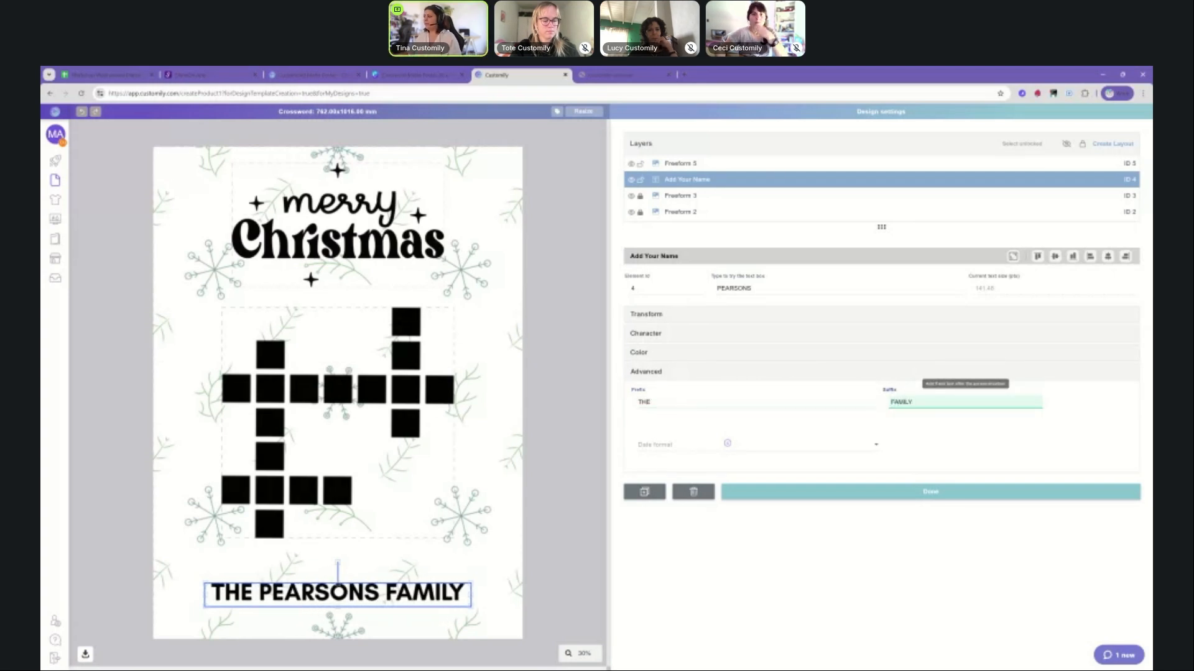
click(932, 431)
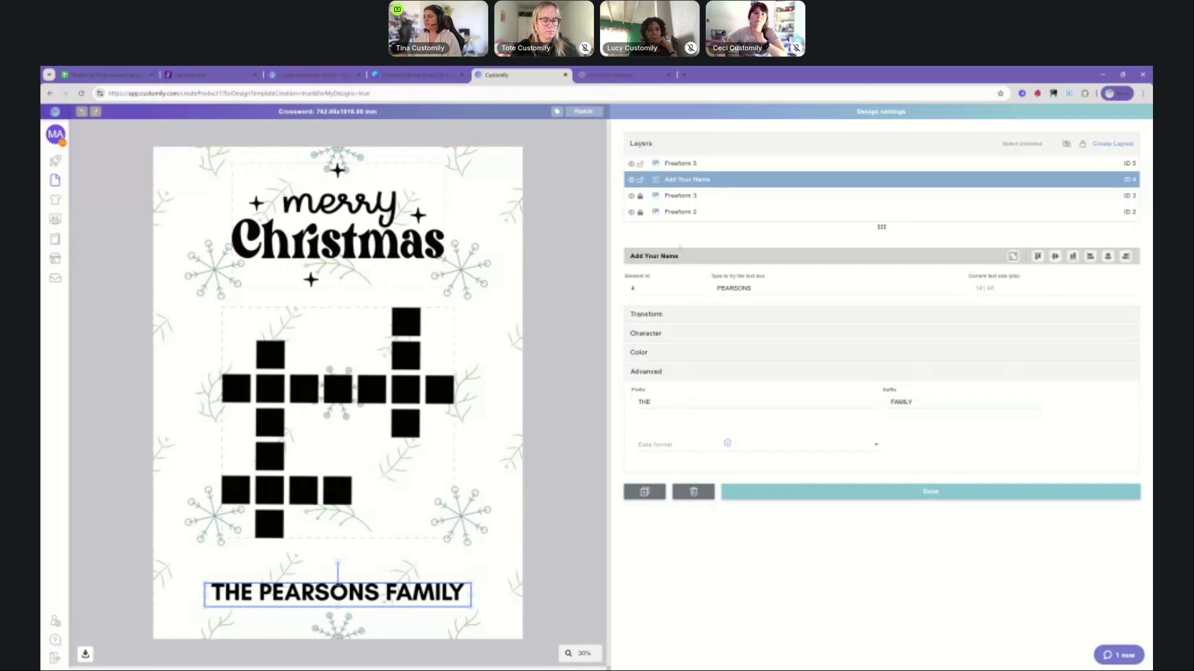
Step: Test the prefix and suffix by replacing the sample text with two other surnames in turn
double_click(734, 288)
text(SMITH)
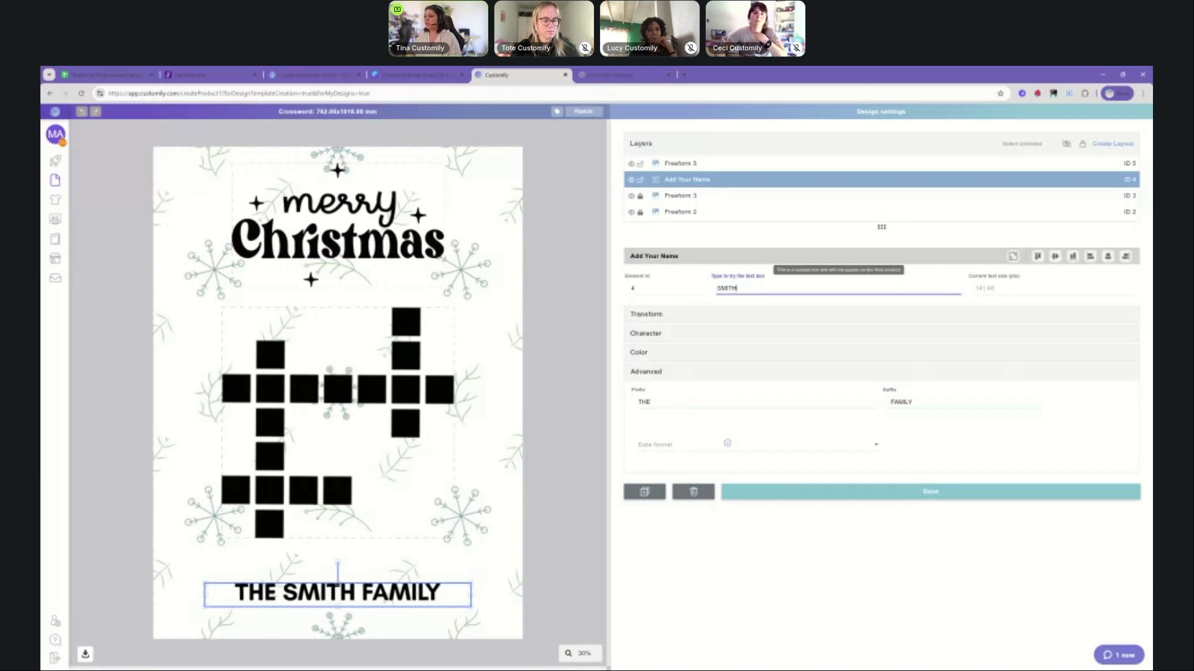
key(ctrl+a)
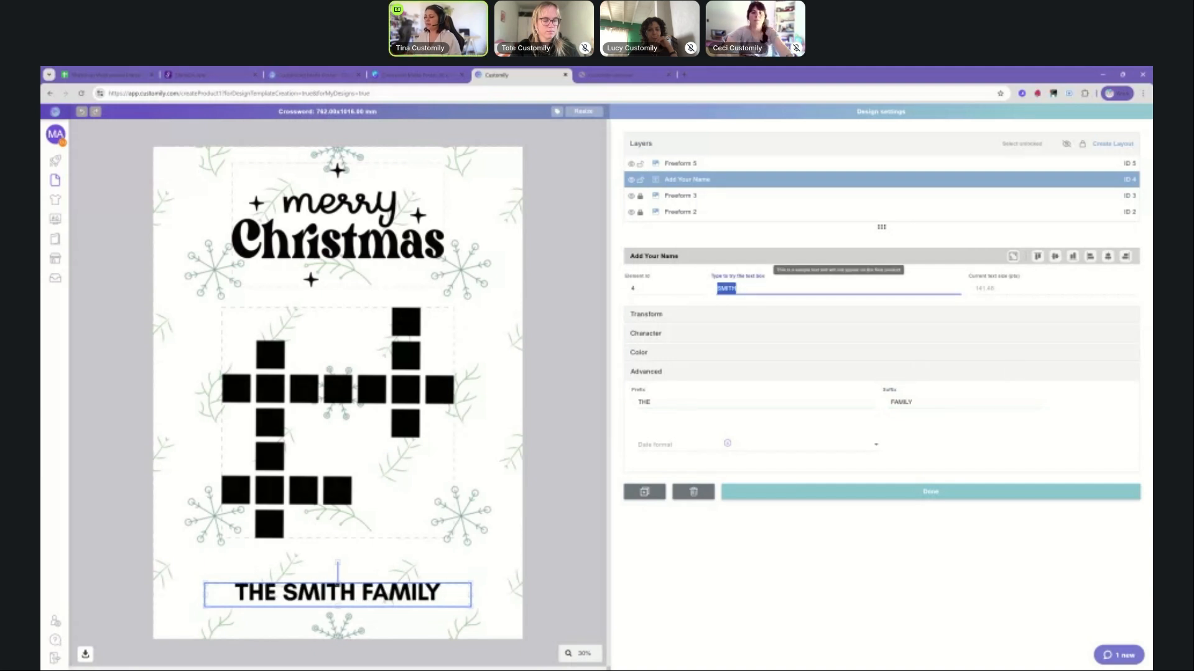
text(OUVINA)
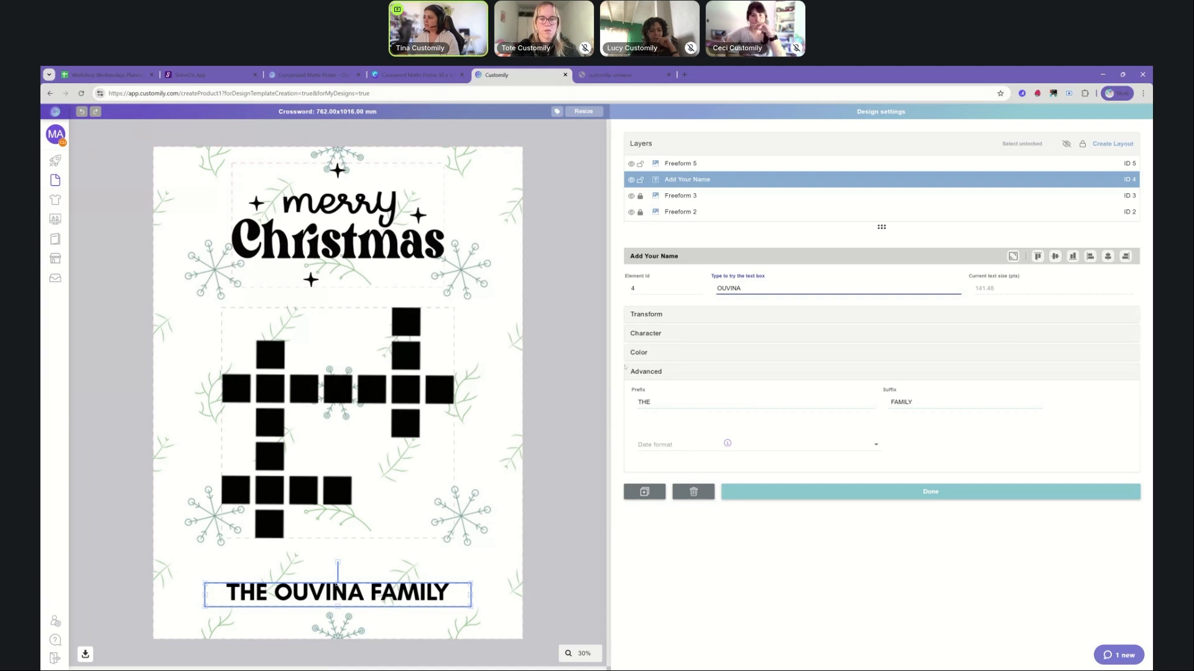
Step: Try the sample text SUPER LONG LAST in the Add Your Name layer to see how a long name fits
click(645, 333)
key(BackSpace)
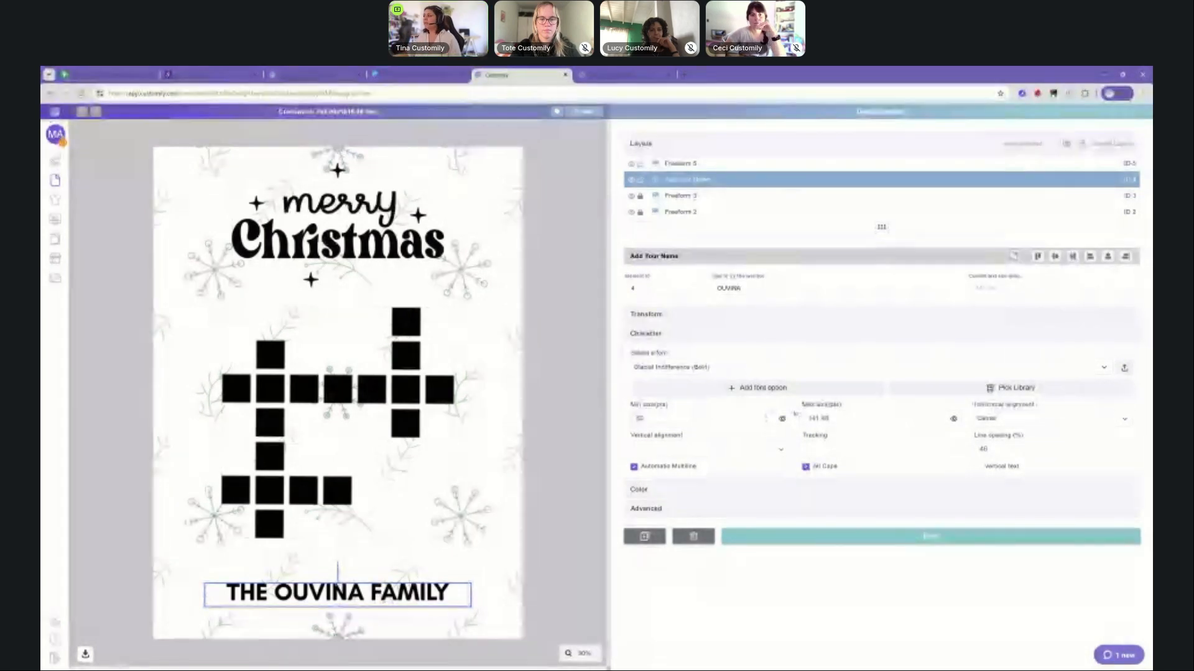
double_click(729, 288)
text(S)
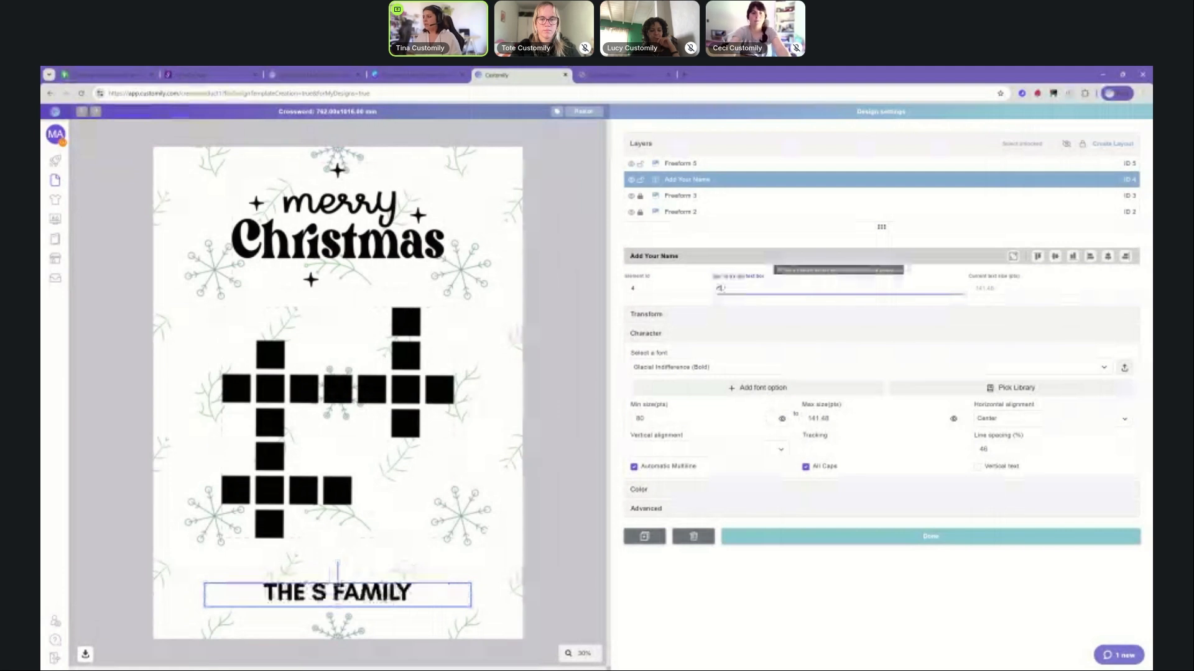
text(LONG L)
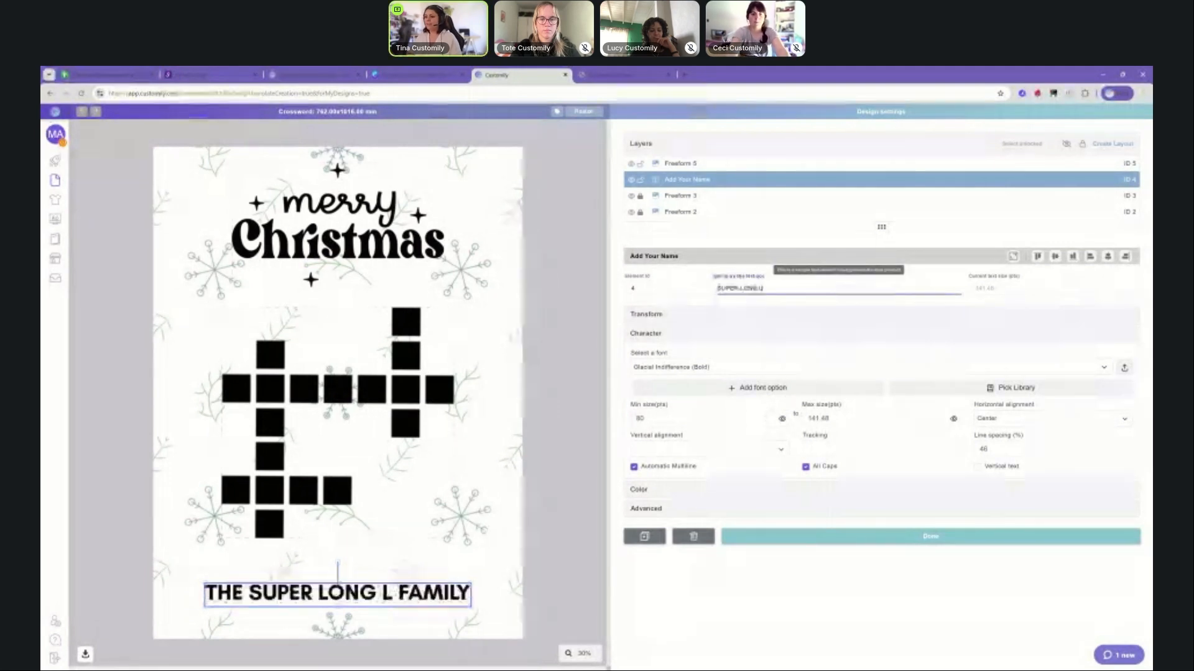
text(AST)
Step: Replace the Add Your Name sample text with a short surname and lock the layer
key(ctrl+a)
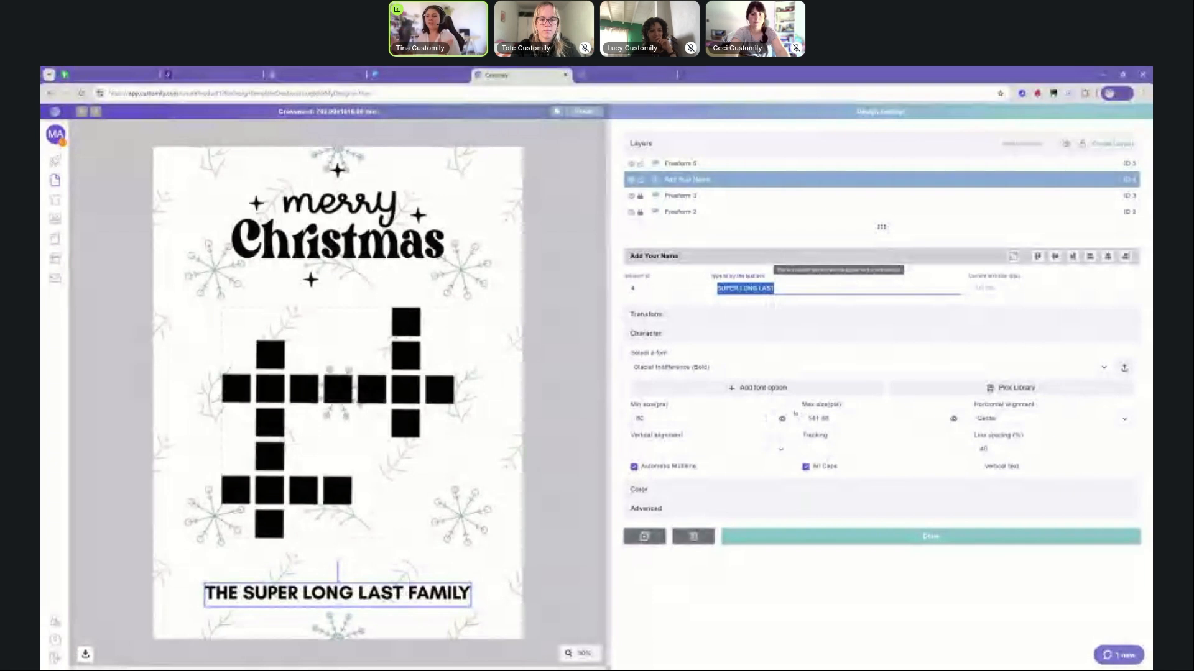
text(SMITH)
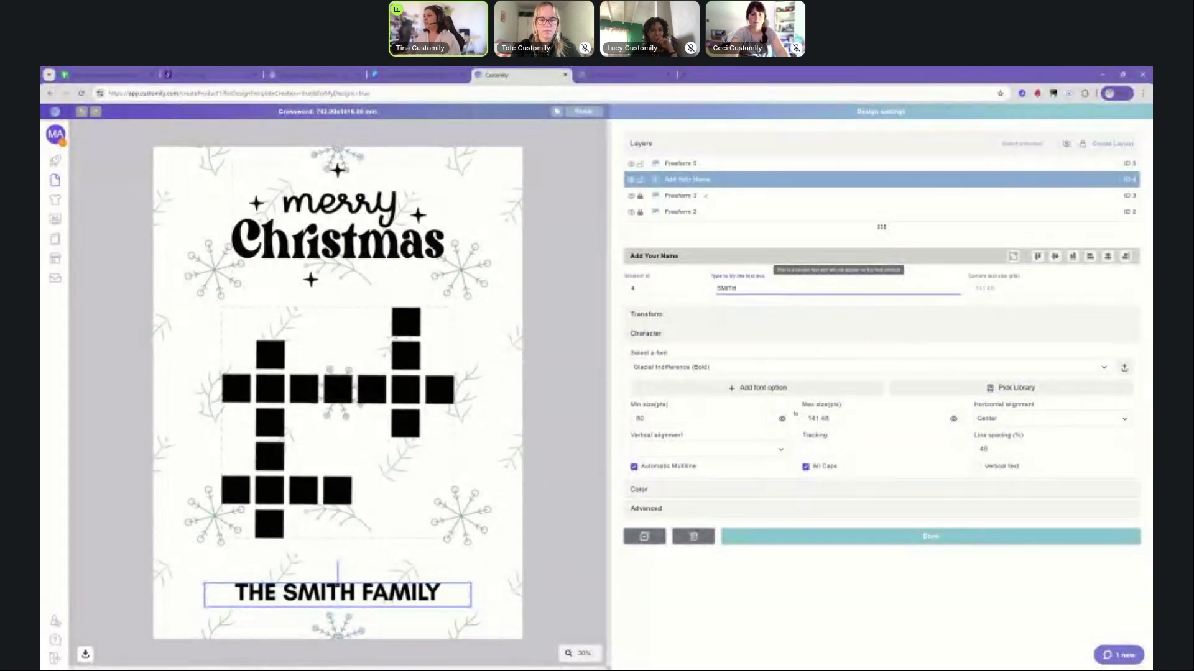
click(931, 537)
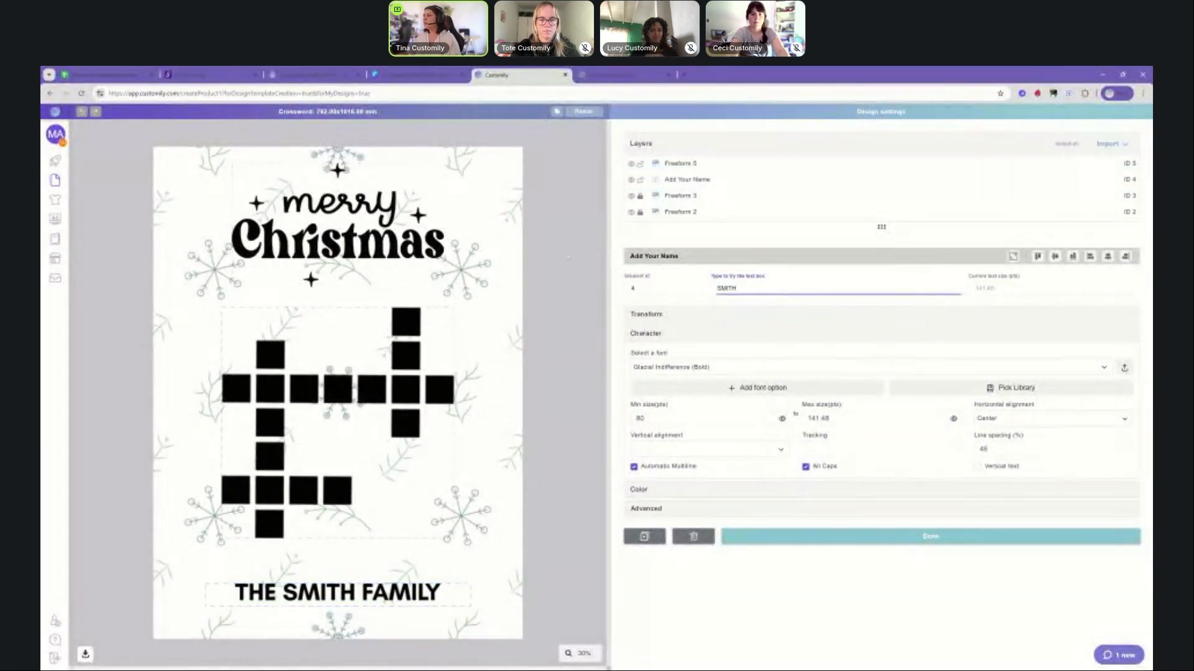
click(692, 181)
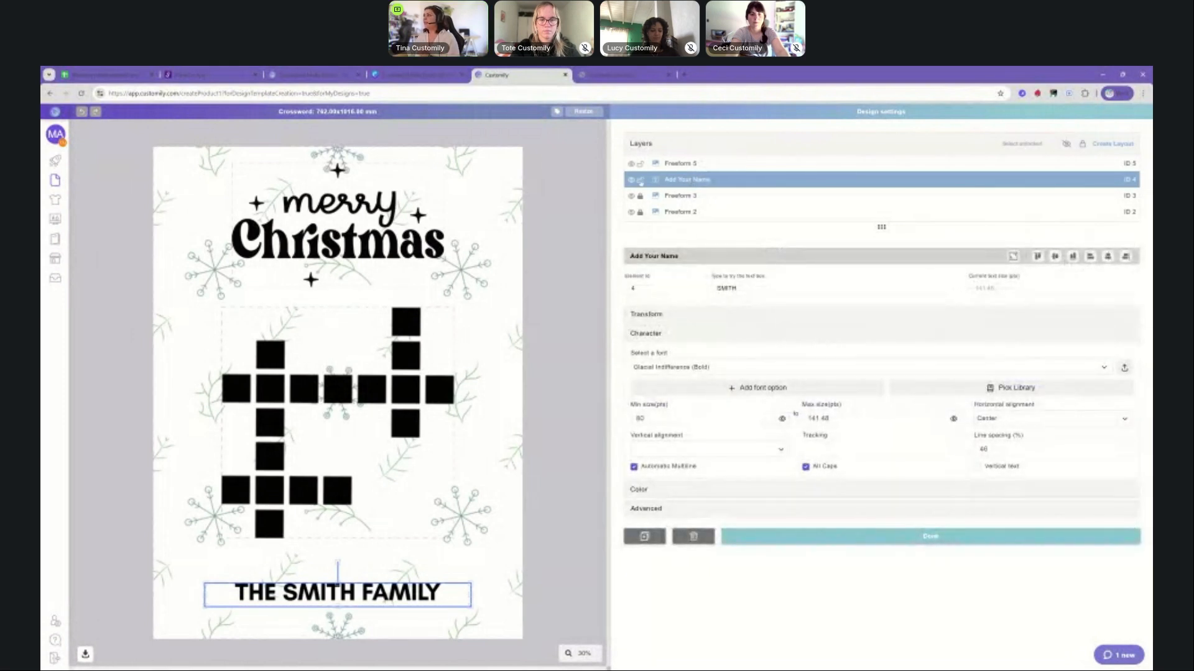
click(640, 181)
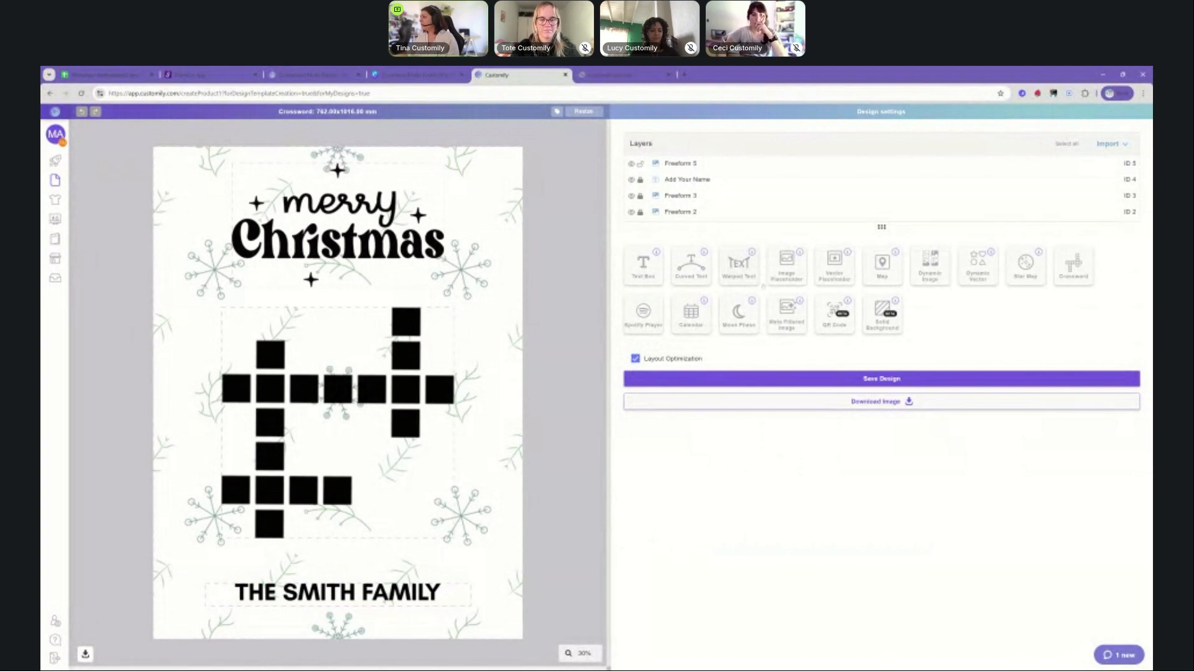
Step: Replace the Freeform 5 black-square grid with a Crossword element, enlarge it to fill the space above the family name, and centre it horizontally
click(1080, 271)
click(694, 407)
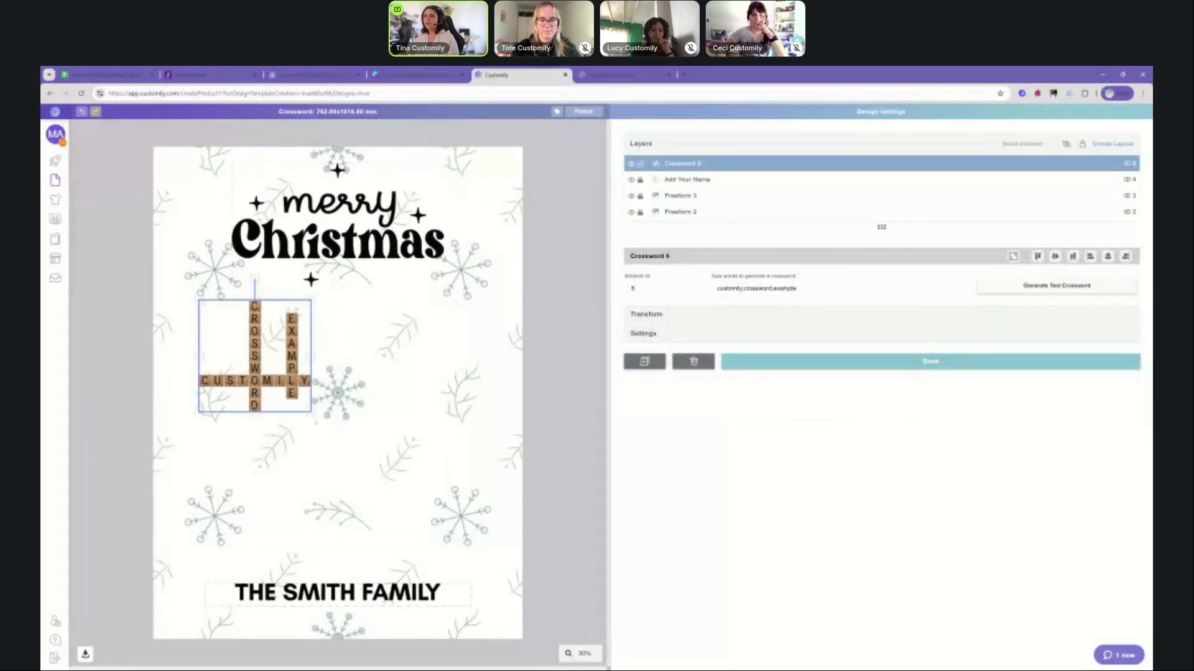
drag(311, 412, 474, 574)
drag(402, 483, 406, 483)
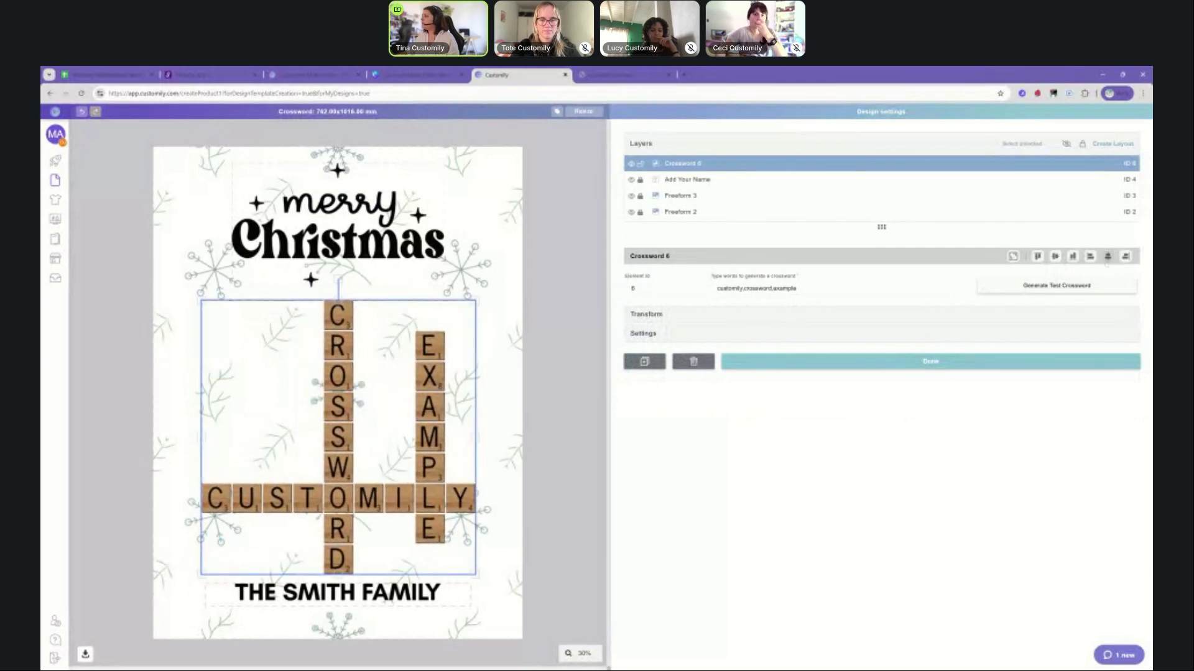
click(1107, 257)
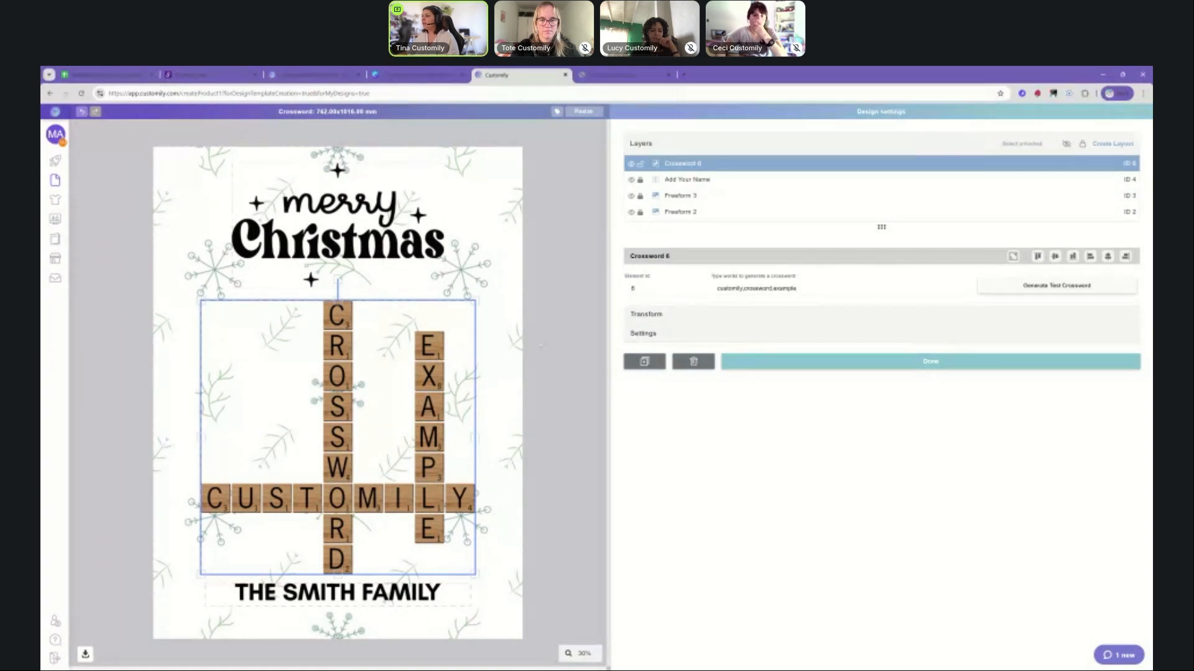
click(799, 289)
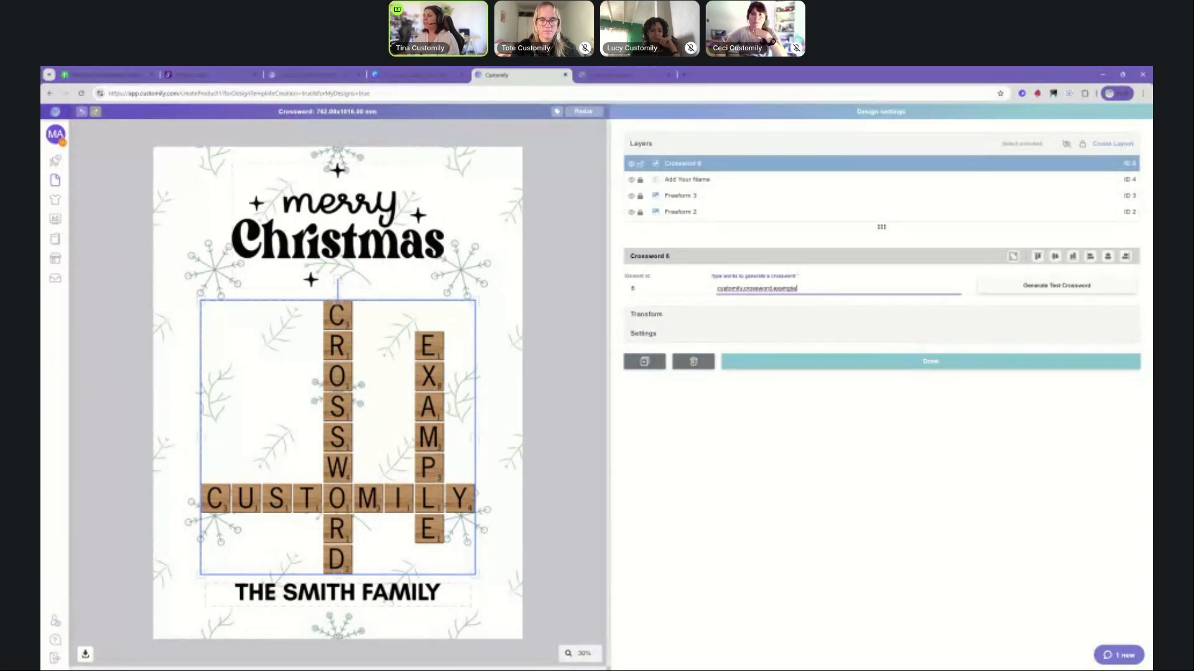
drag(799, 289, 725, 288)
triple_click(757, 289)
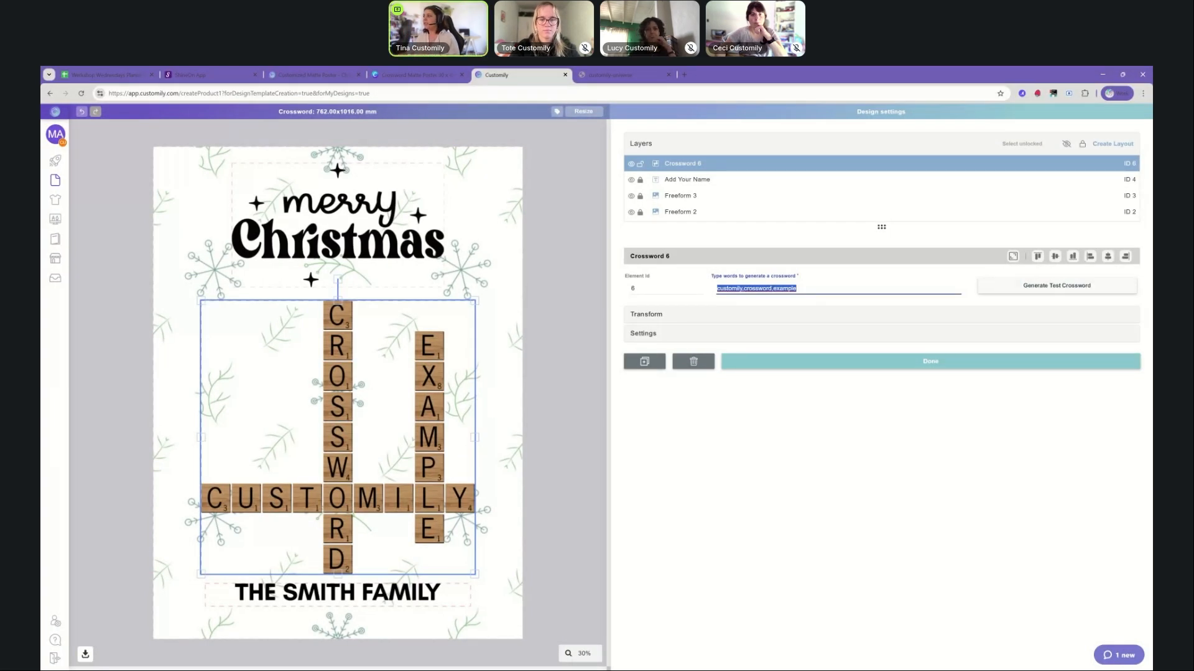
click(796, 288)
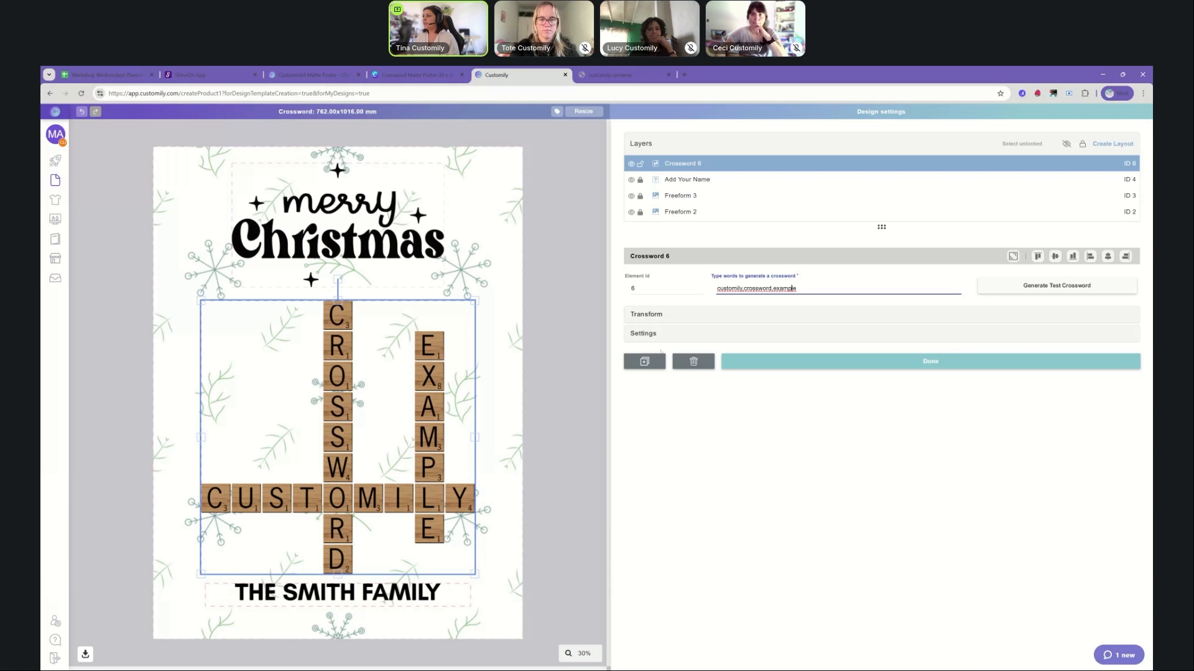
Step: Set the crossword's tile style to Rounded - Oak
click(659, 336)
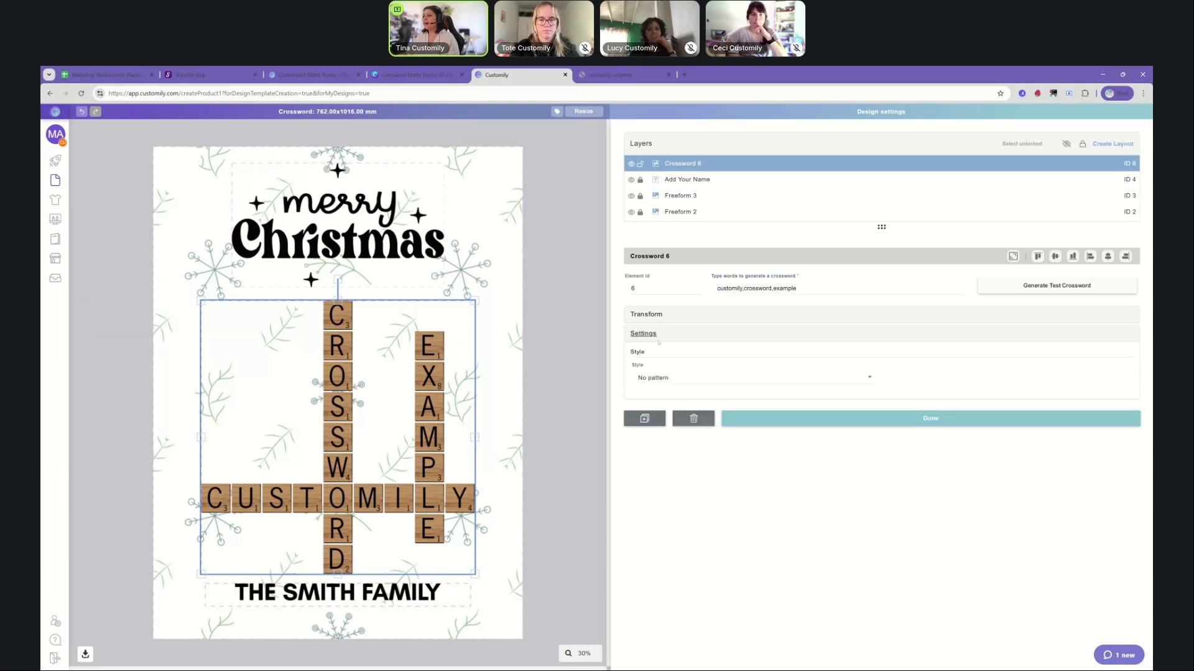
click(698, 381)
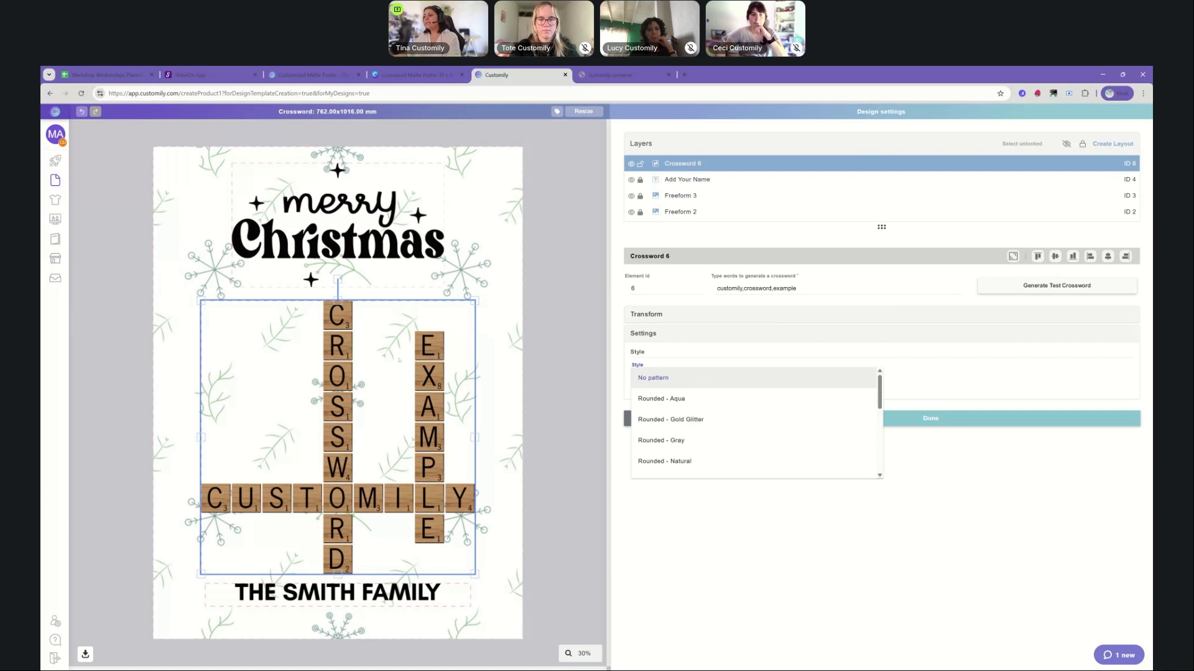
scroll(684, 429, down, 1)
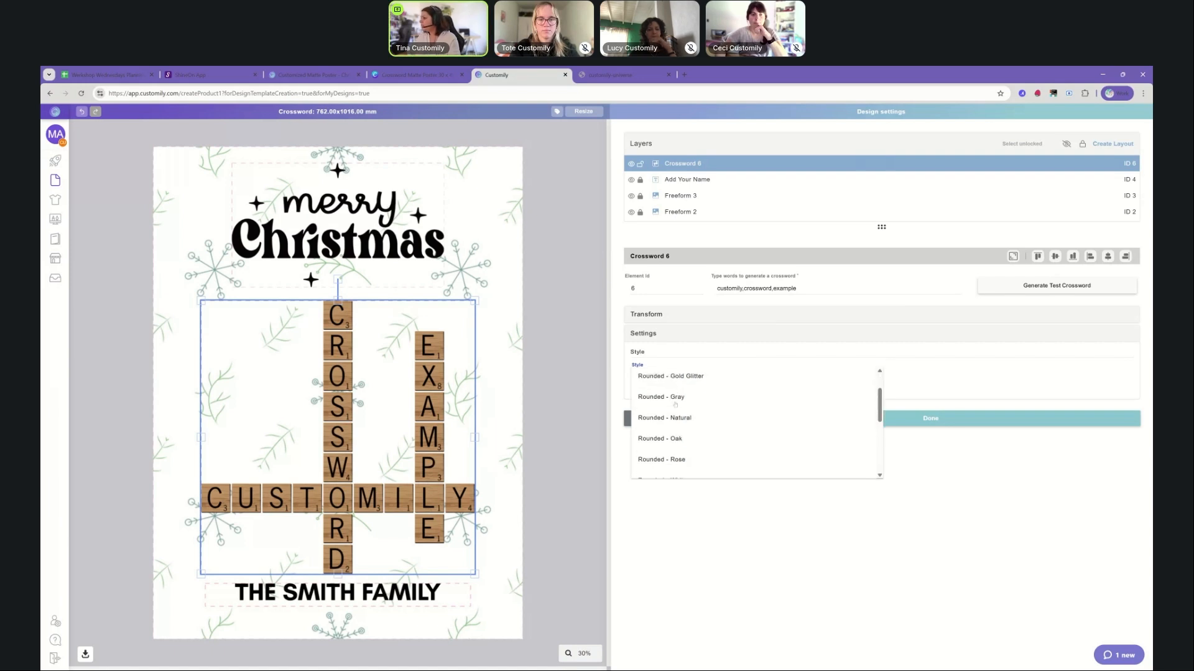
click(684, 440)
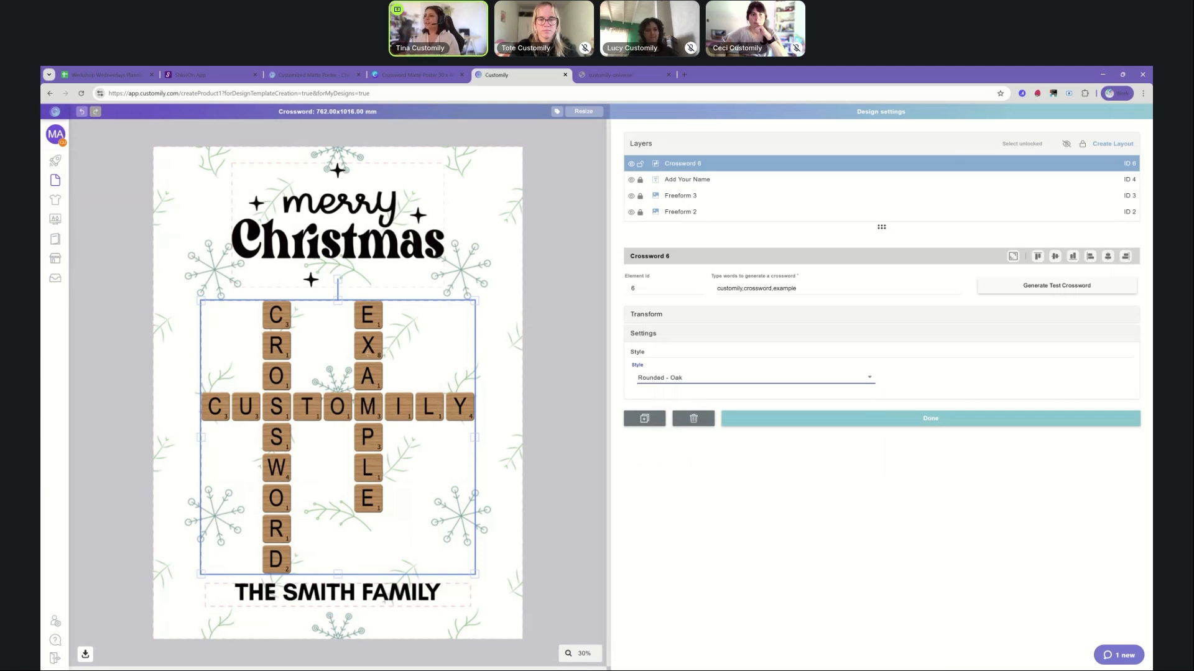
Step: Nudge the crossword slightly upward on the poster and save the design
click(349, 378)
drag(349, 378, 348, 376)
click(525, 312)
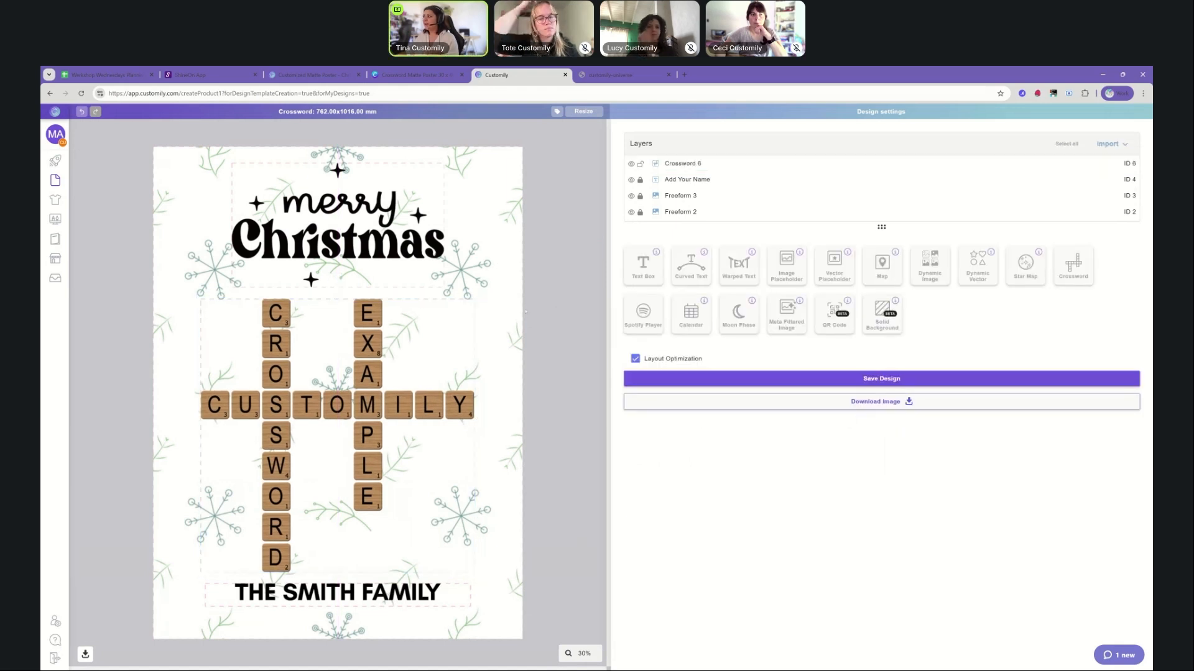
click(882, 380)
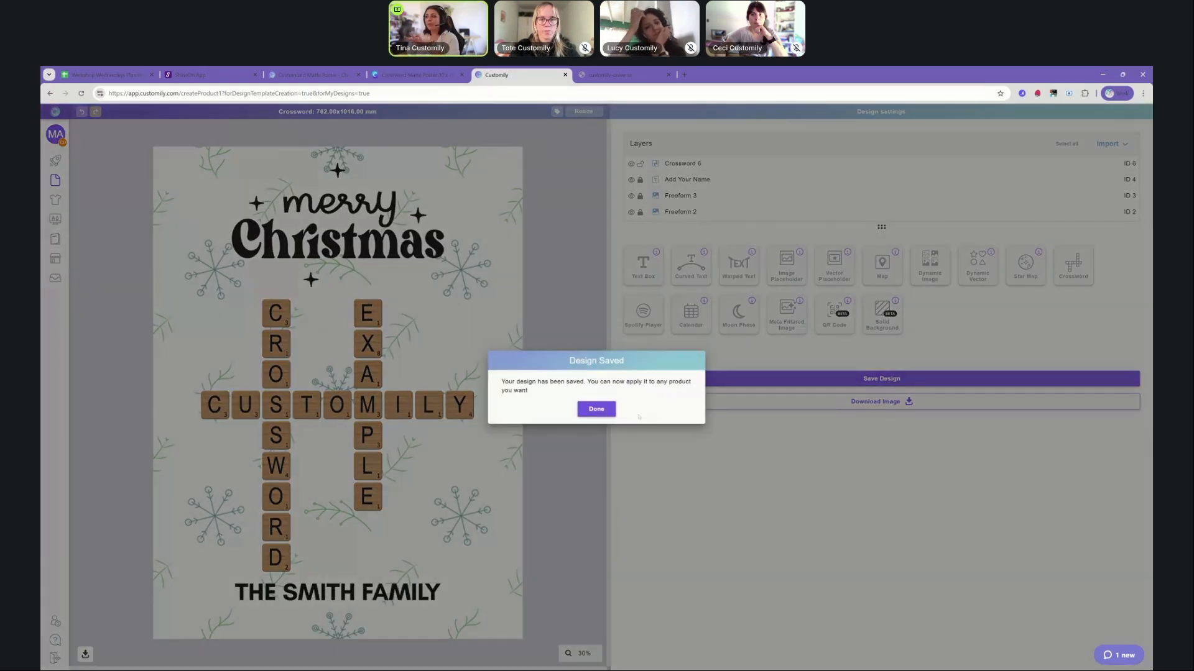
click(598, 410)
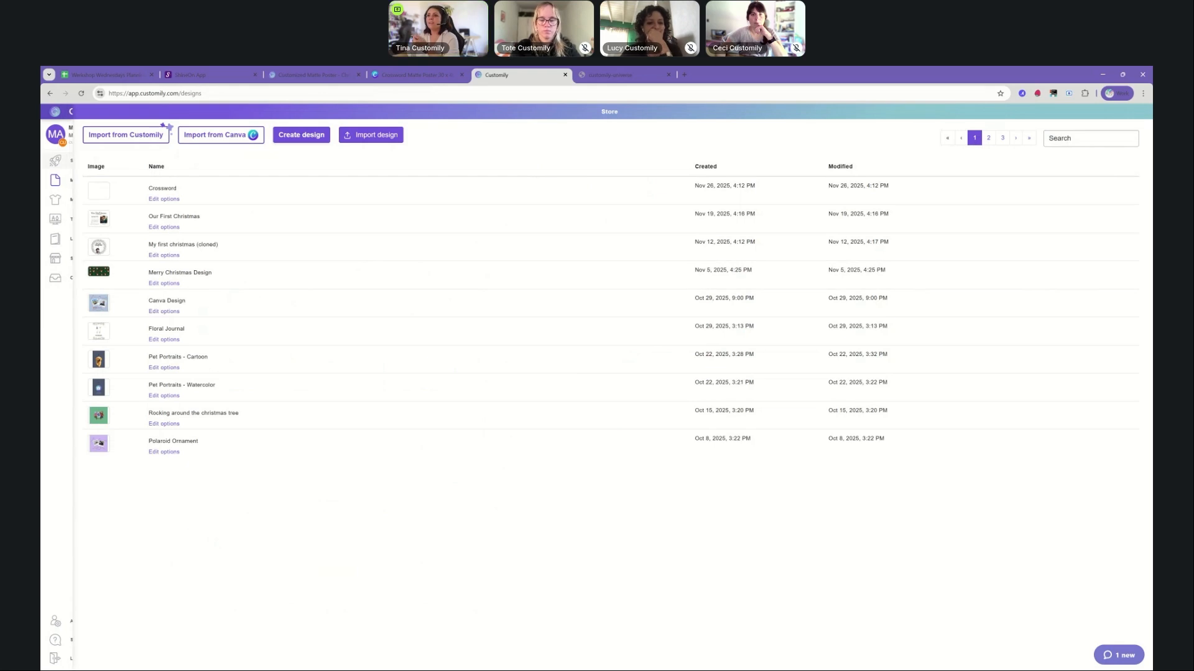
Step: Start a new product from Shine On's Matte Poster (2:3), searching for POS, and include all its sizes, 24"x36" and 32"x48"
click(56, 161)
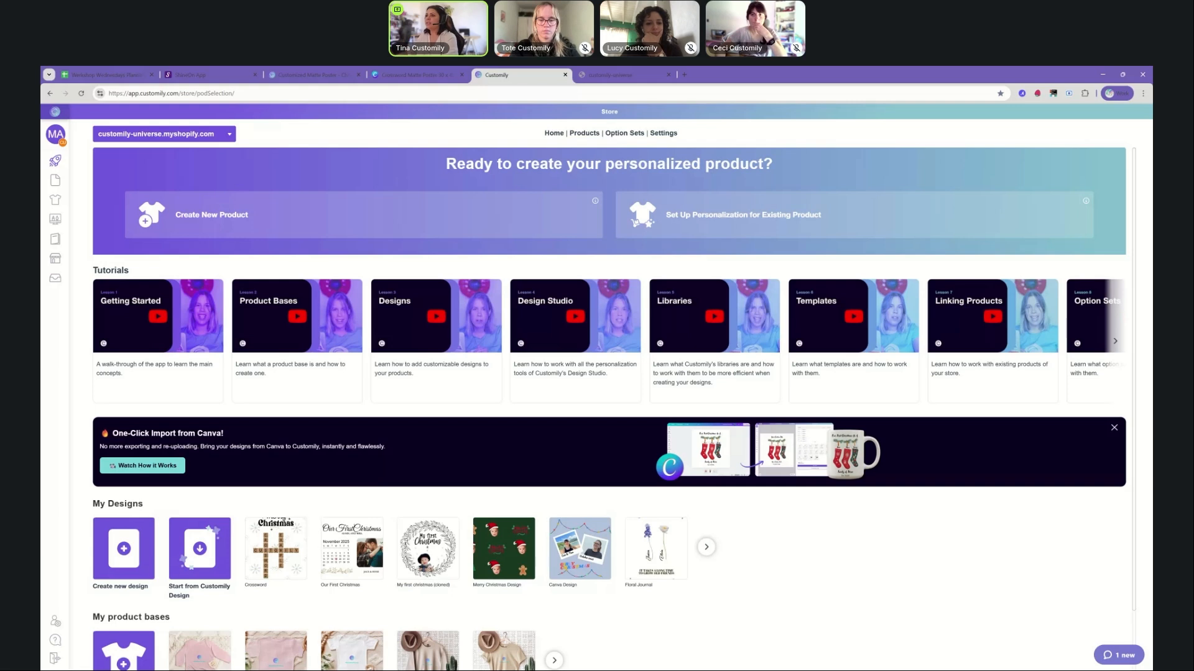
click(241, 217)
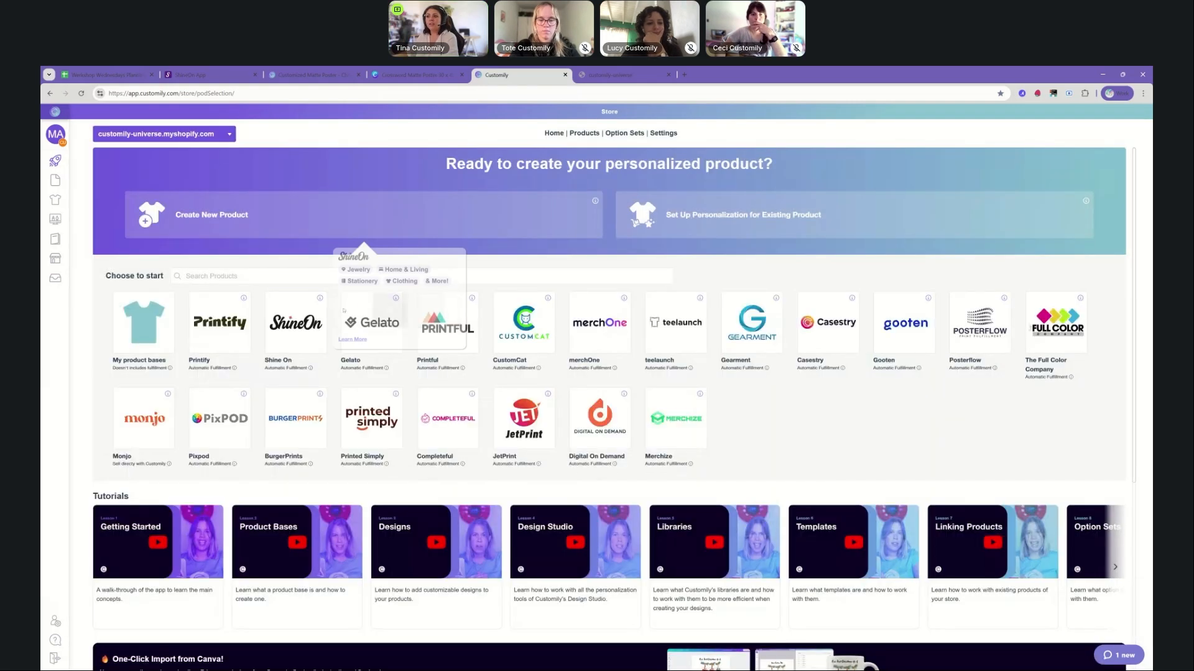
click(299, 330)
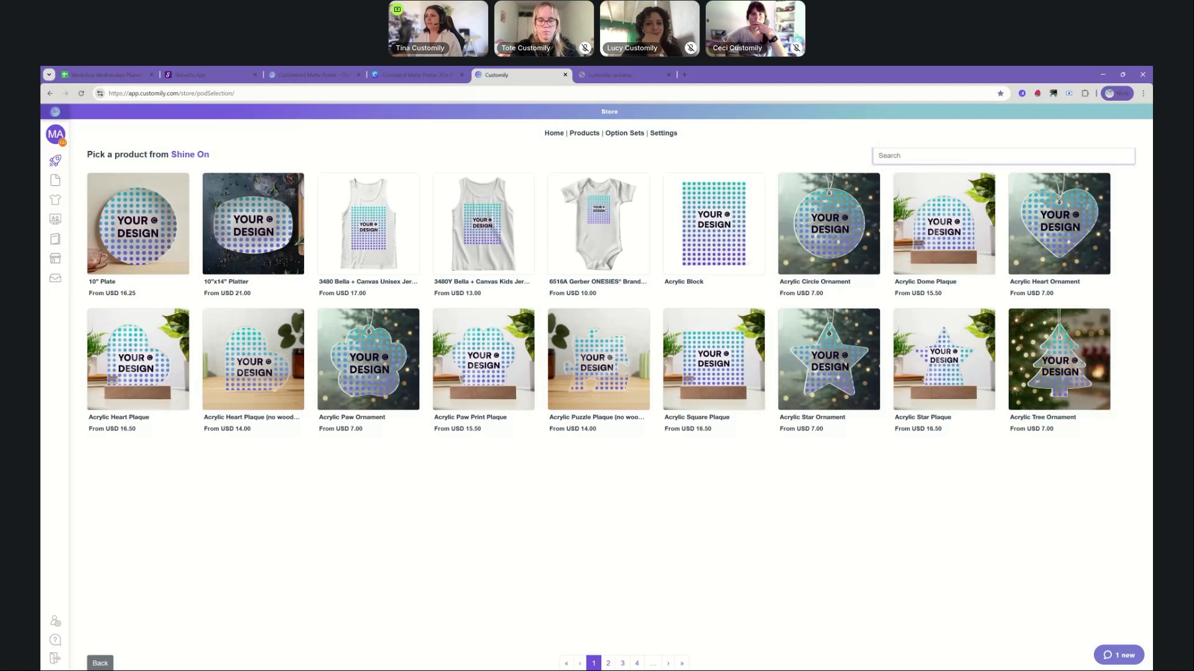
text(POS)
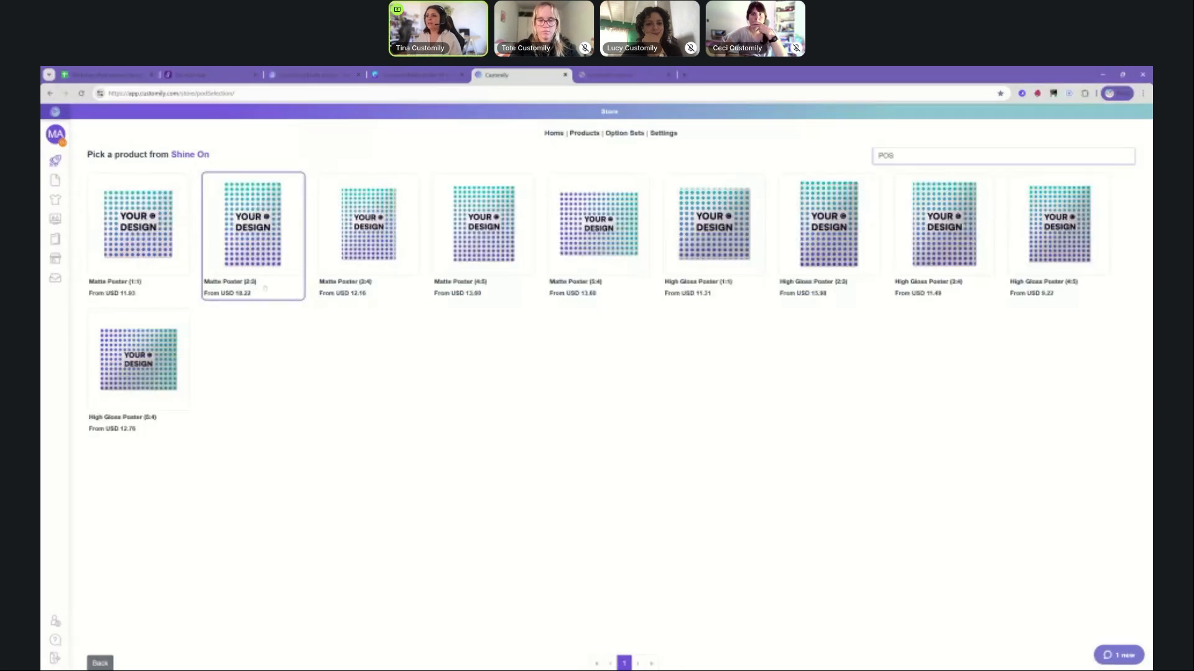
click(253, 236)
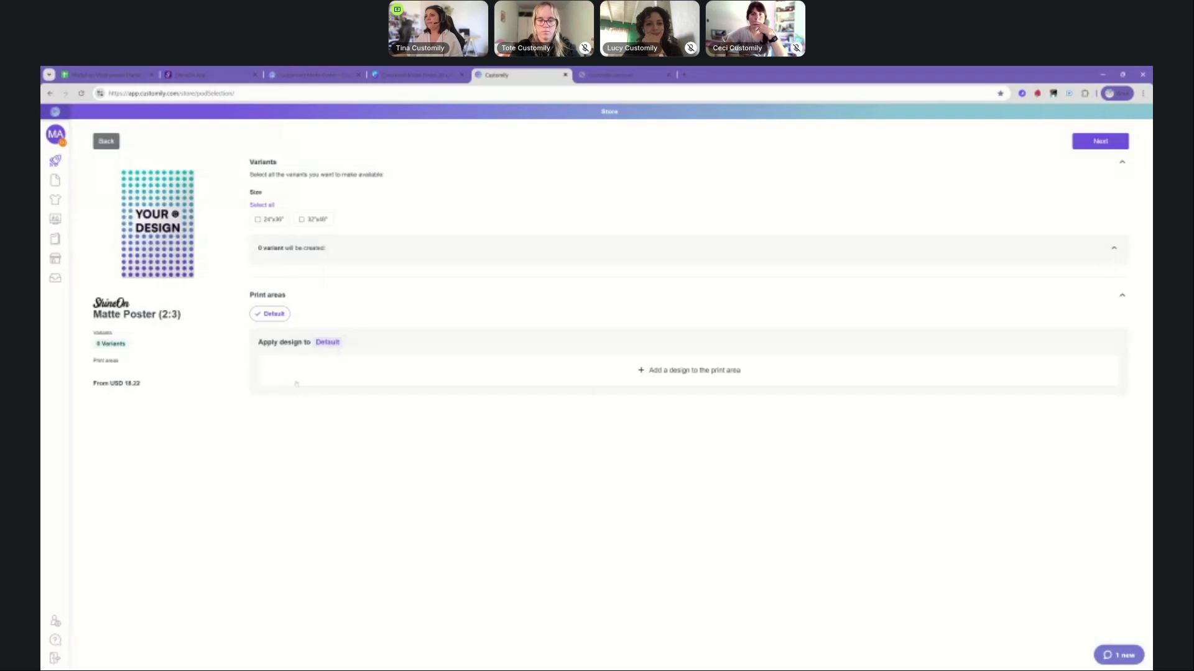
click(262, 204)
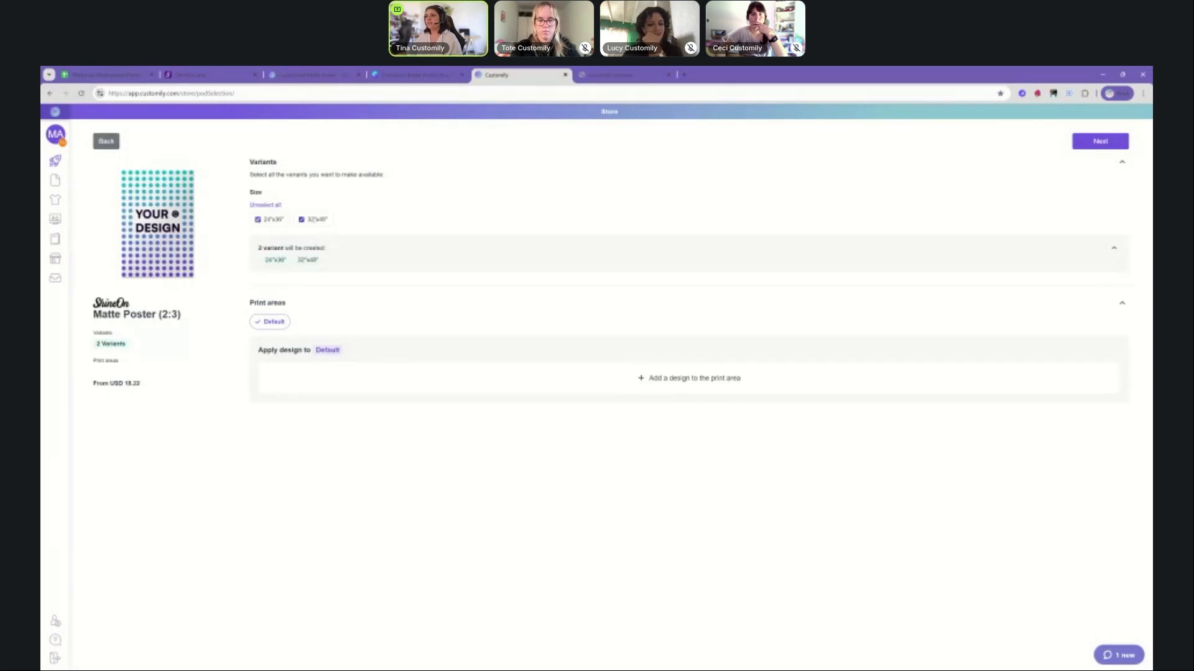
Step: Apply the saved Crossword design to the poster's Default print area and accept its placement for both size variants
click(649, 381)
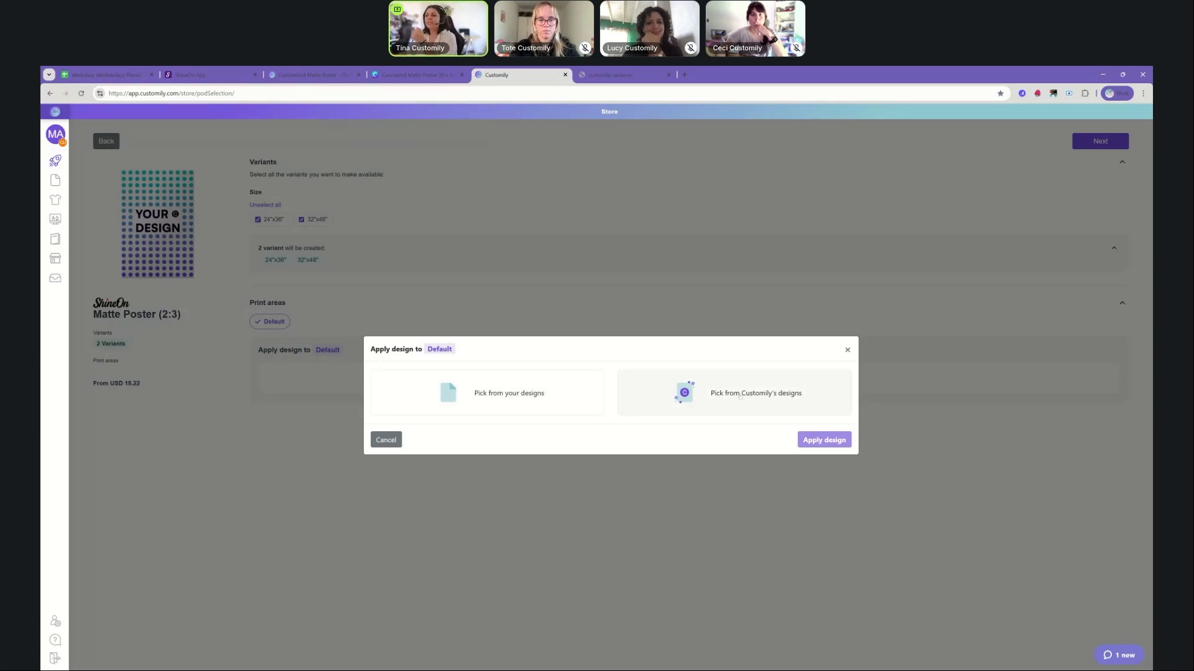
click(512, 406)
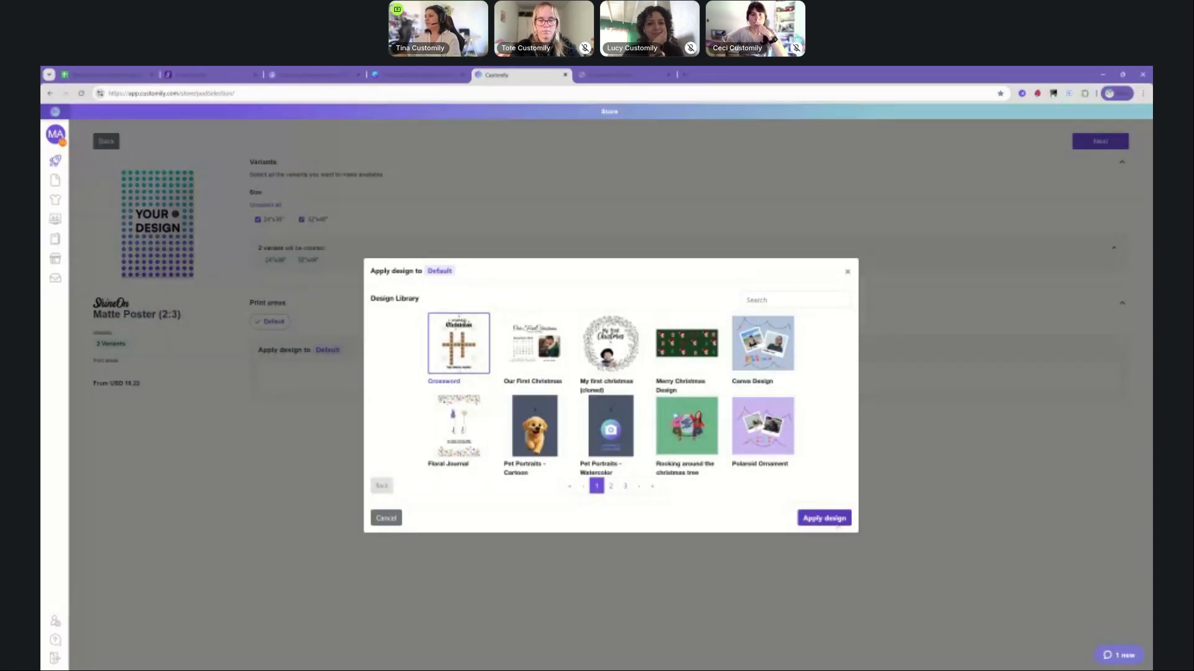
click(825, 518)
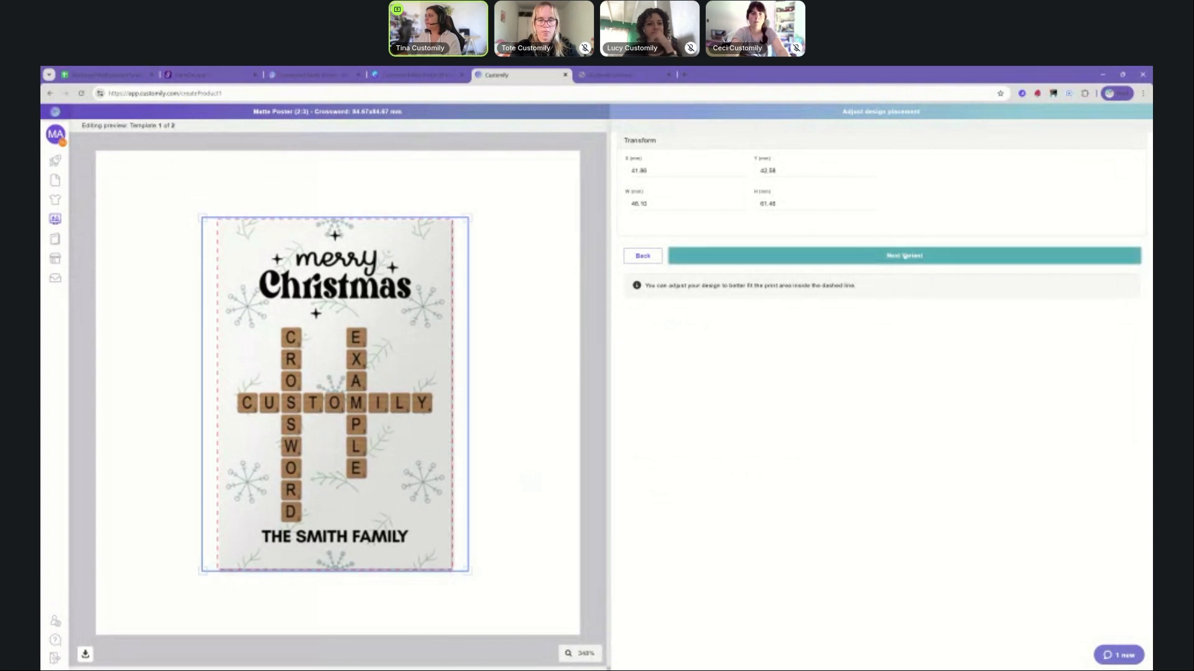
click(904, 255)
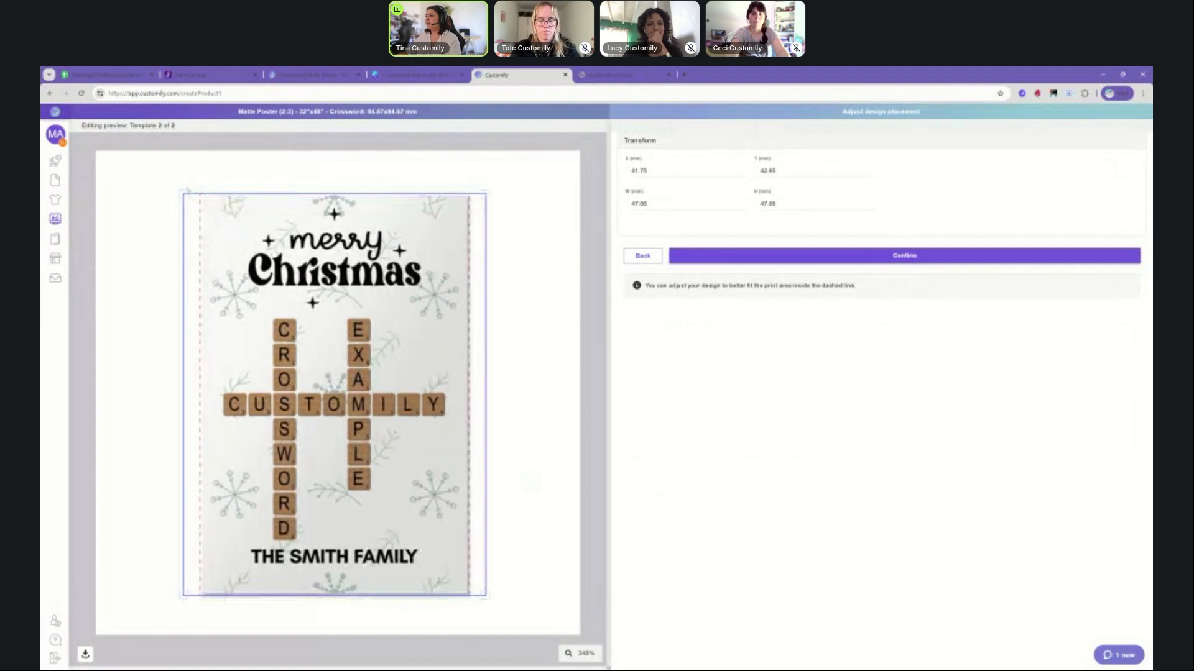
click(891, 260)
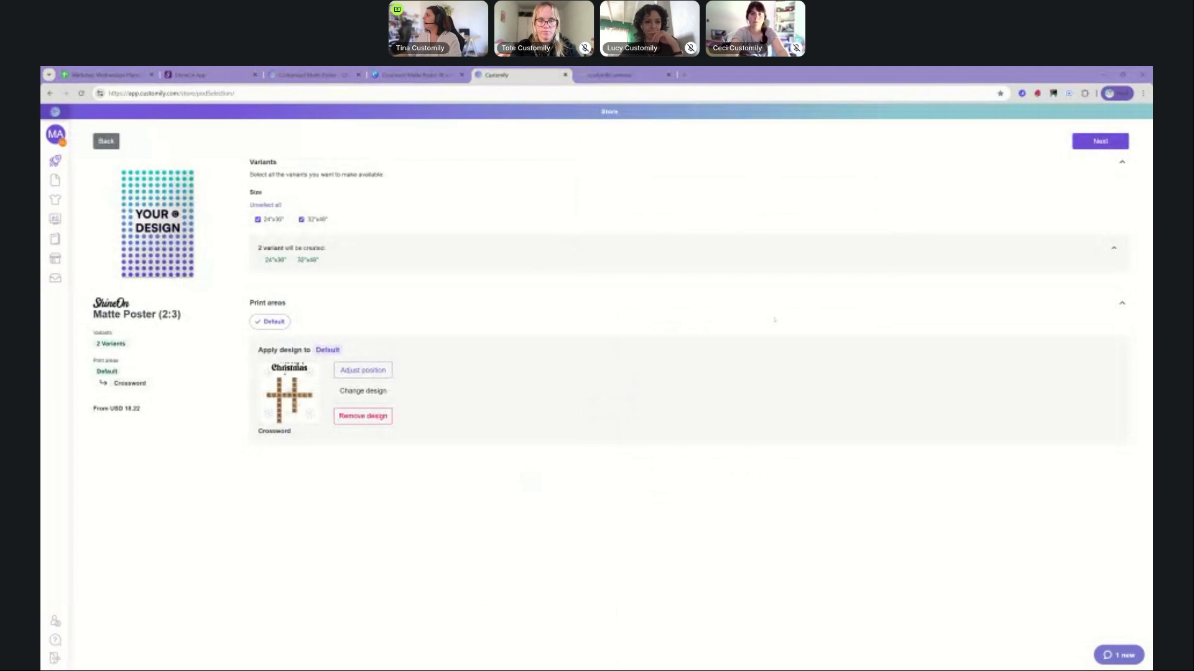
Step: Create the poster product in the customily-universe.myshopify.com store
click(1098, 141)
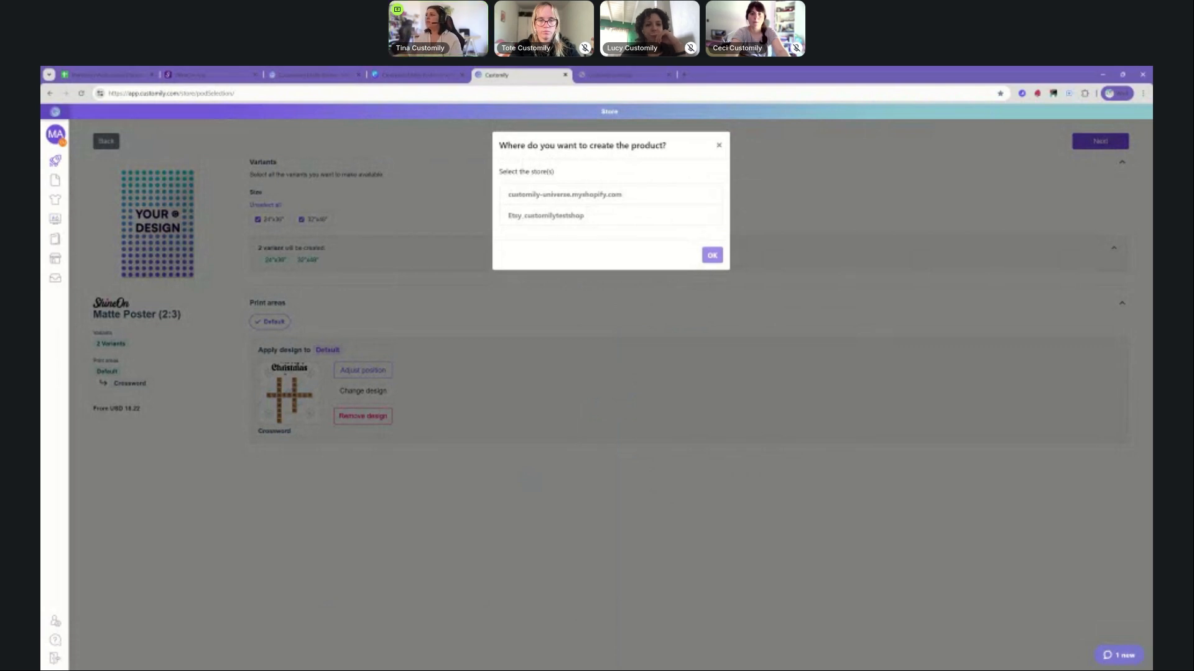
click(609, 194)
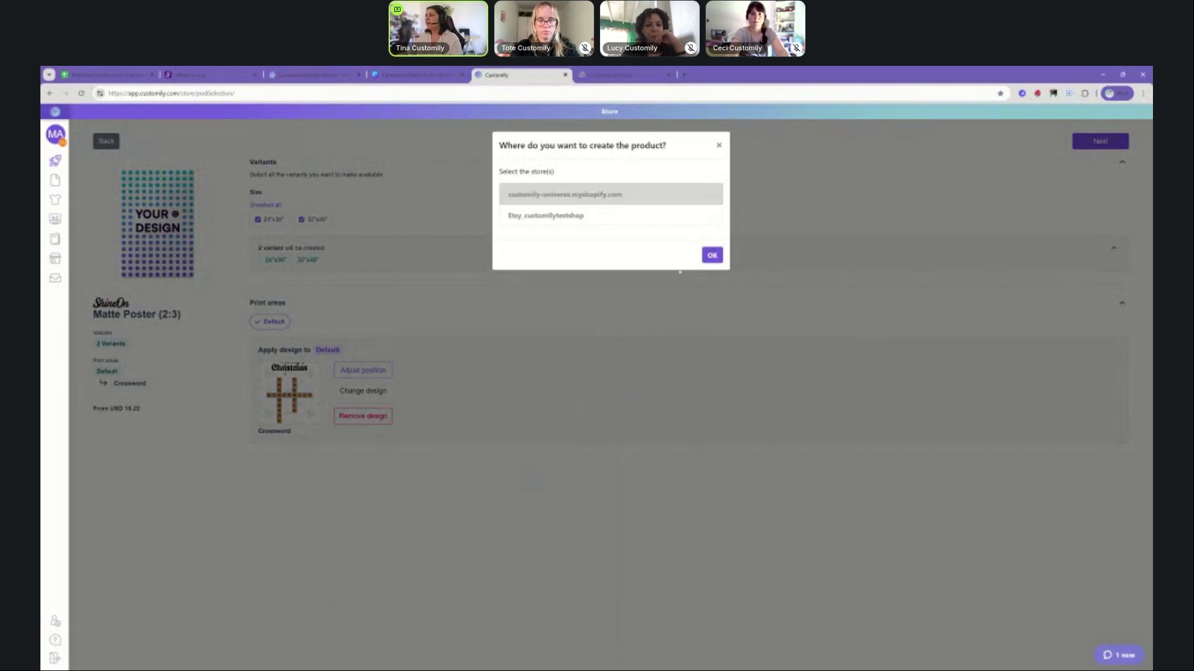
click(712, 255)
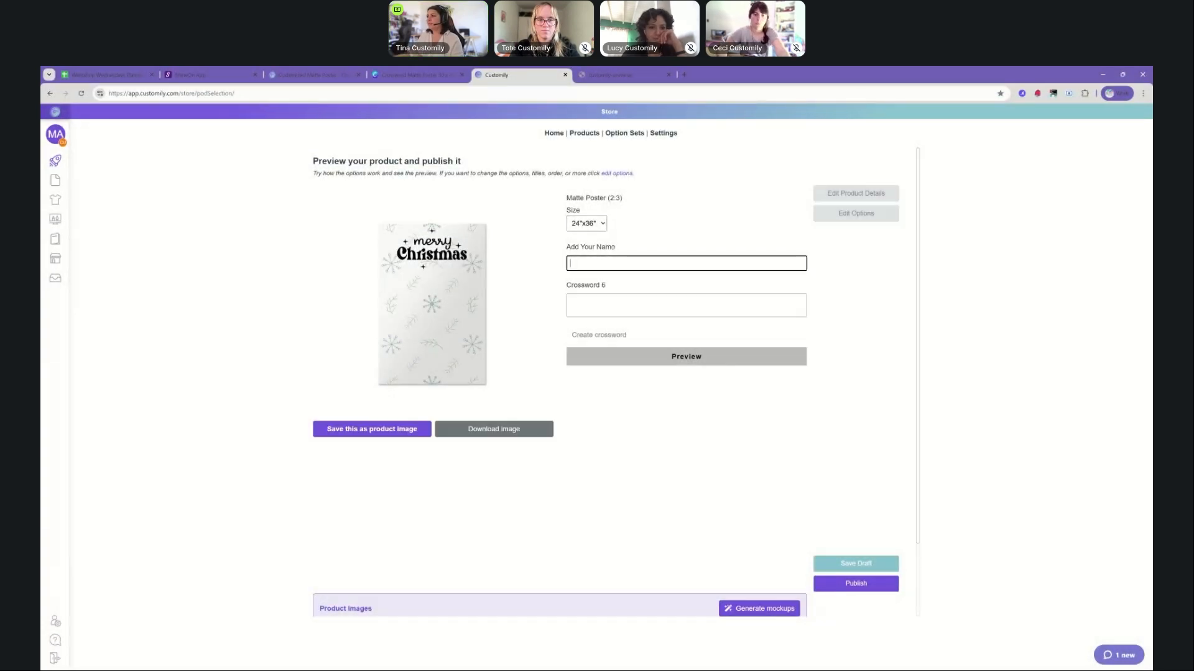
Step: Rename the crossword text option's label to "Crossword" in the product's option set
click(608, 304)
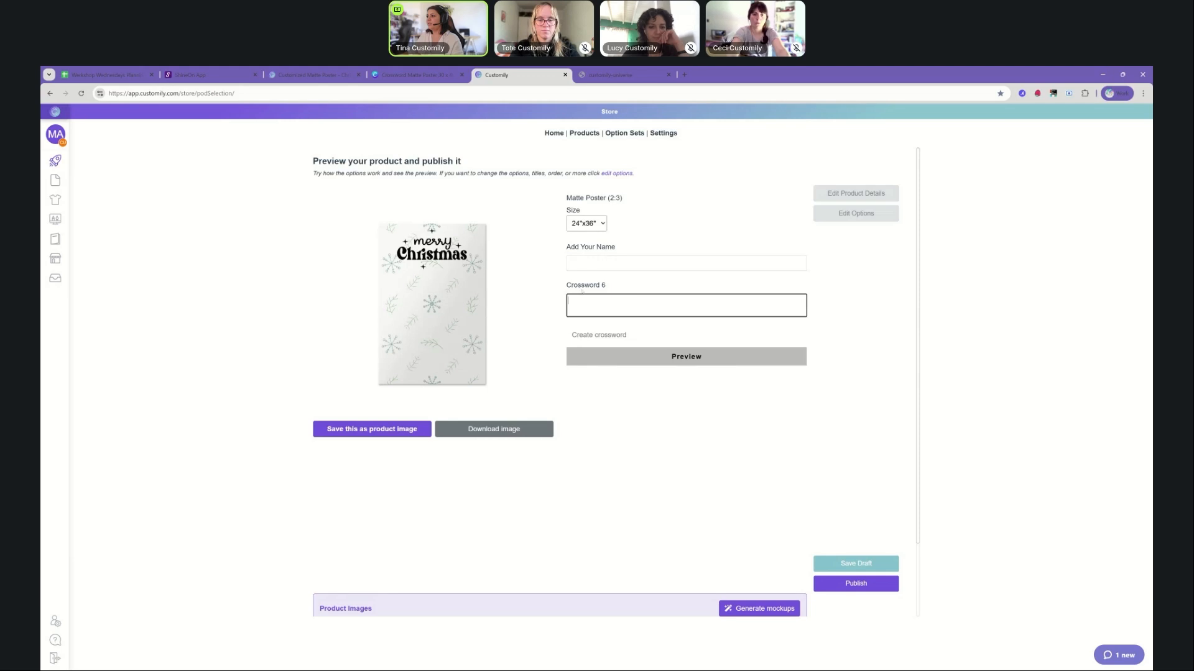
click(612, 286)
click(569, 285)
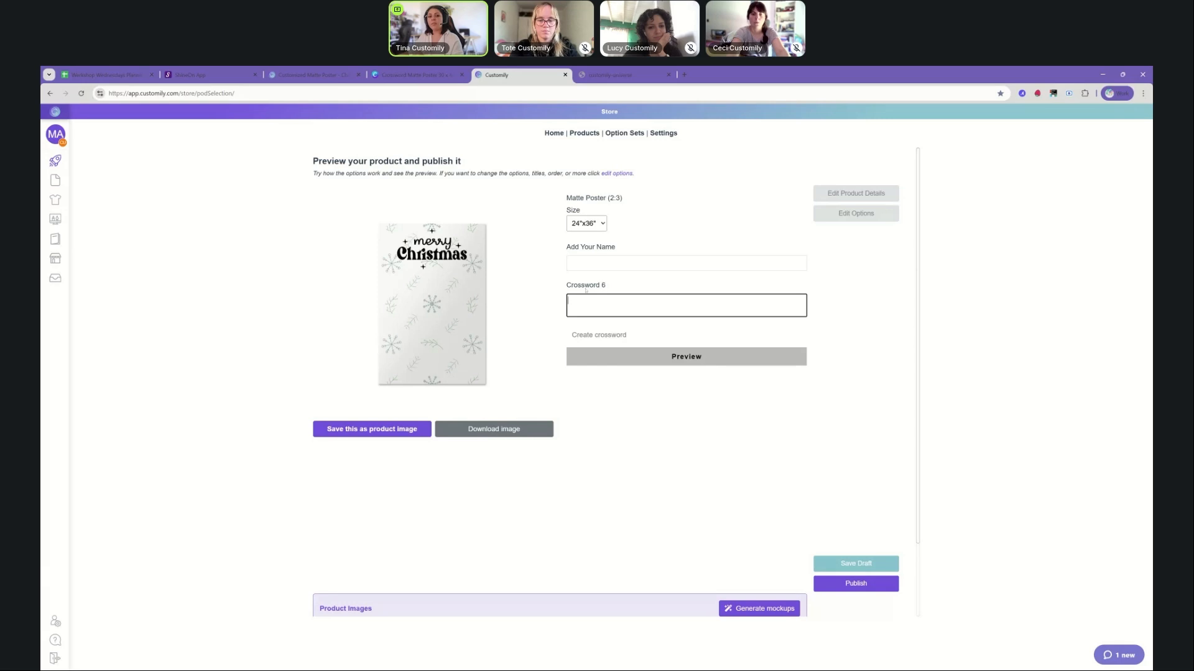
click(856, 213)
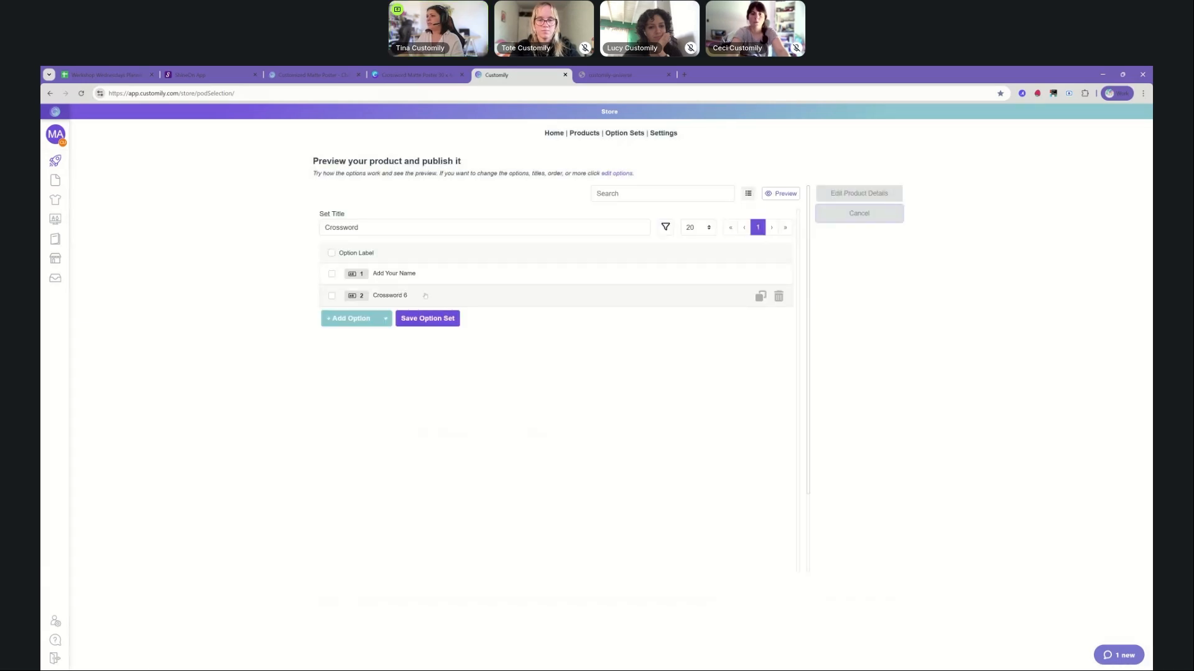
click(425, 296)
triple_click(473, 339)
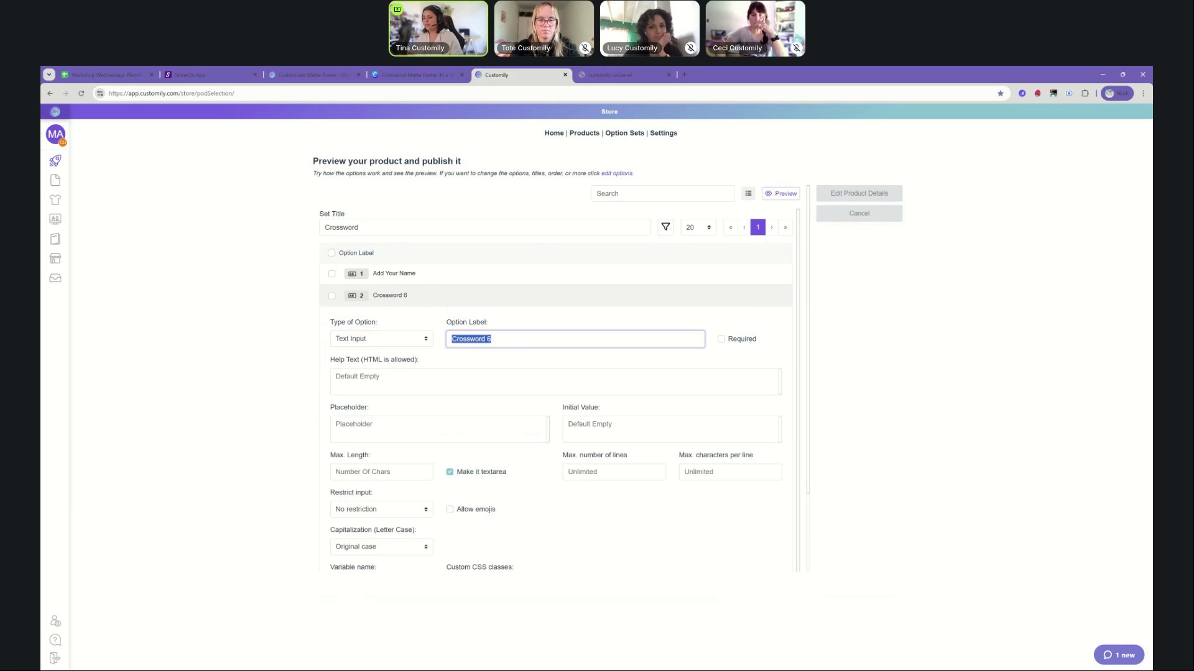
text(cRosswor)
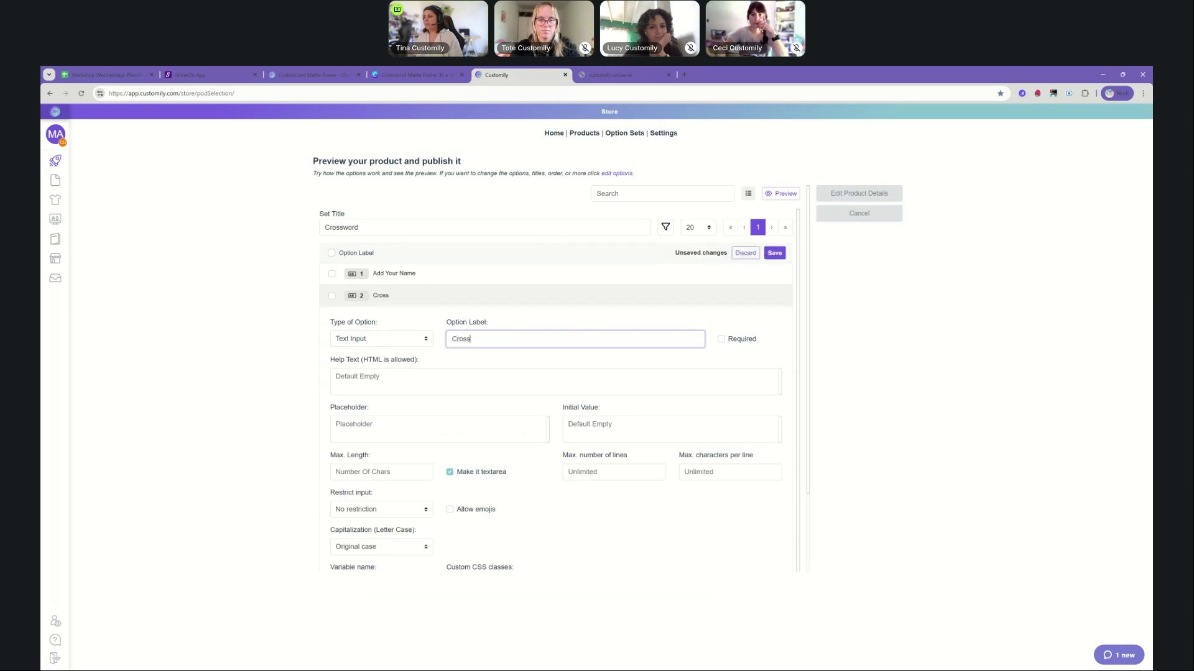
Step: Set the Crossword option's help text to "Type in your words to generate a crossword puzzle" and save the option set
click(567, 377)
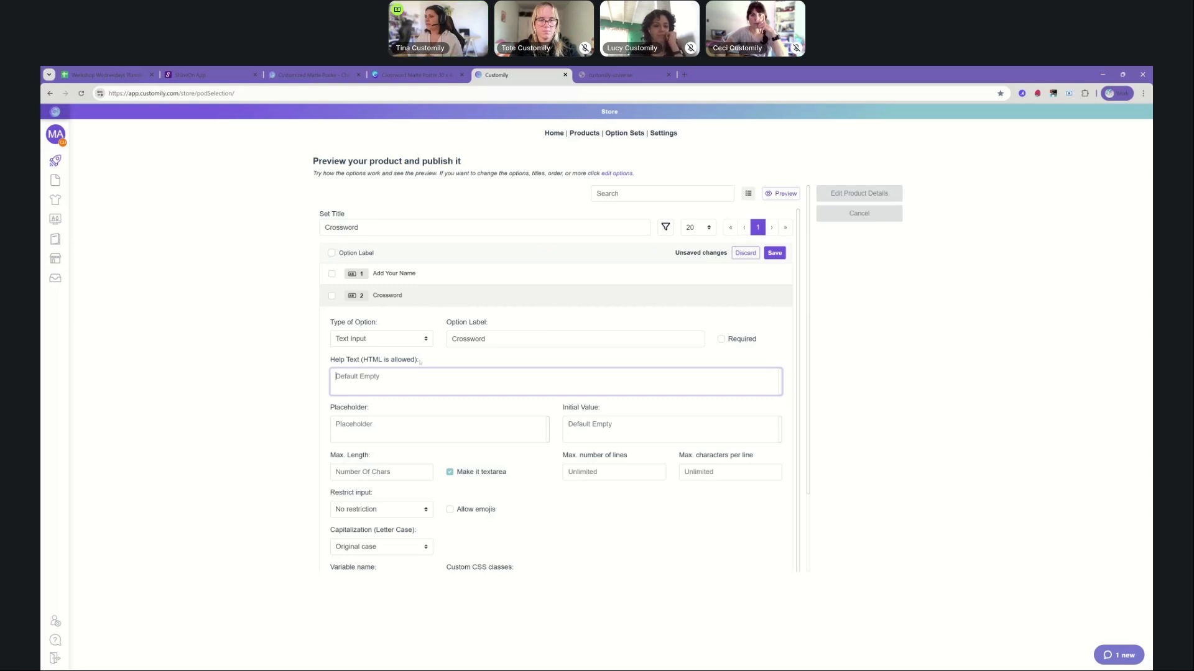
text(T)
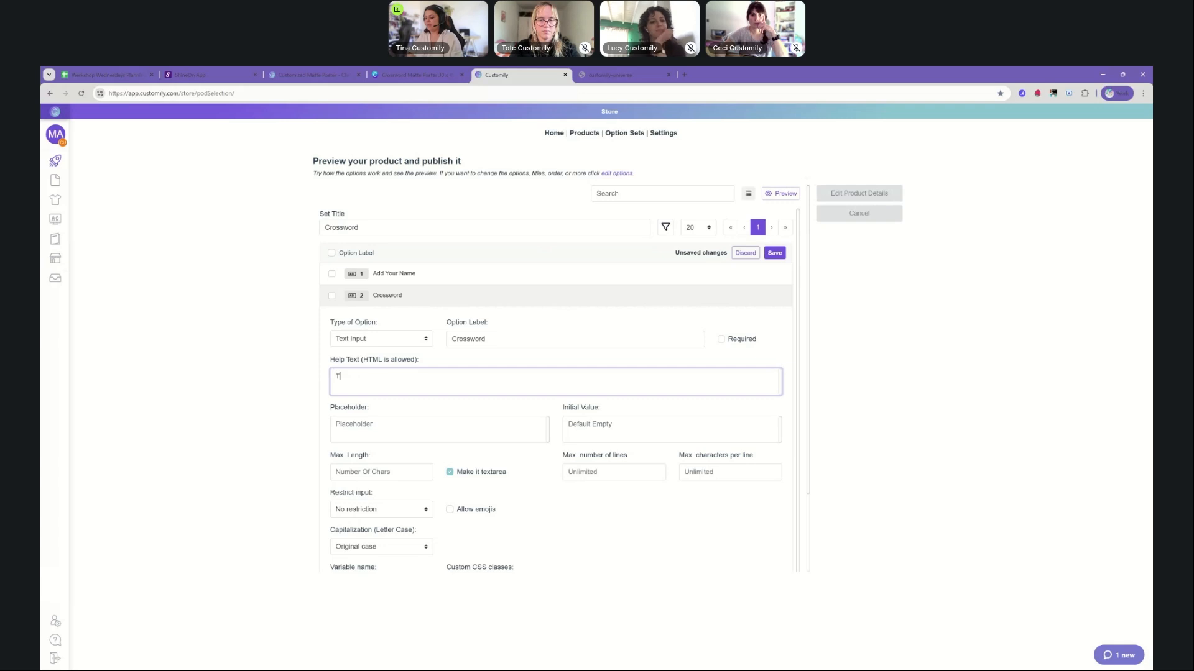
text(ype in your words to gener)
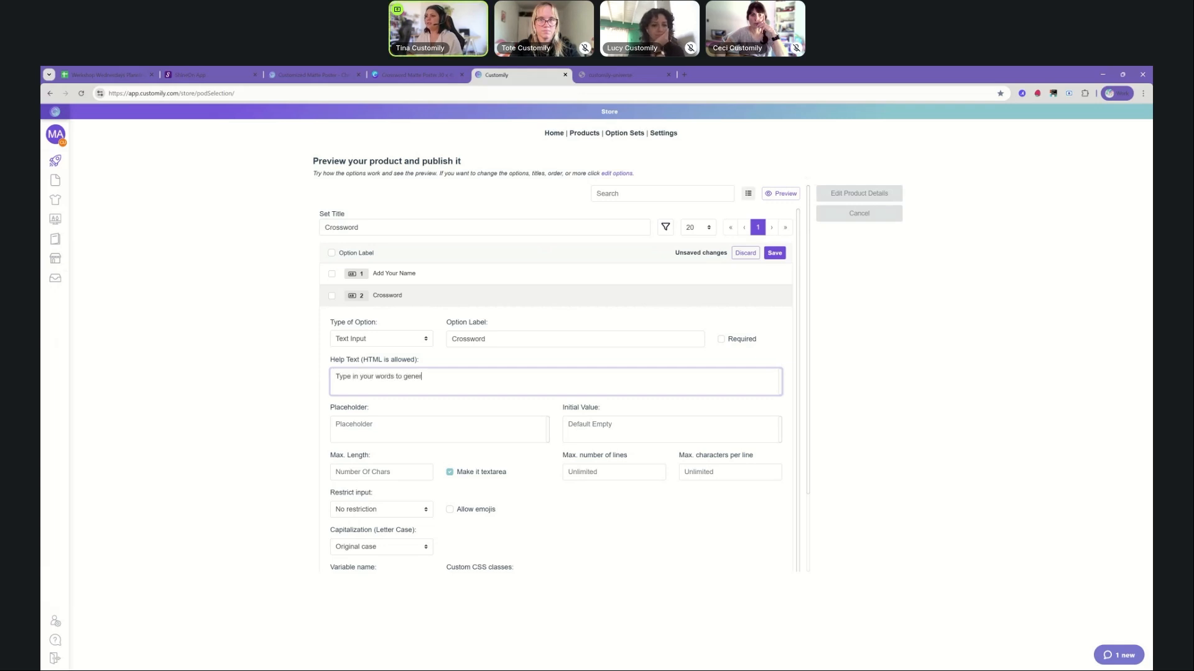
text(ate a crossword puzzle)
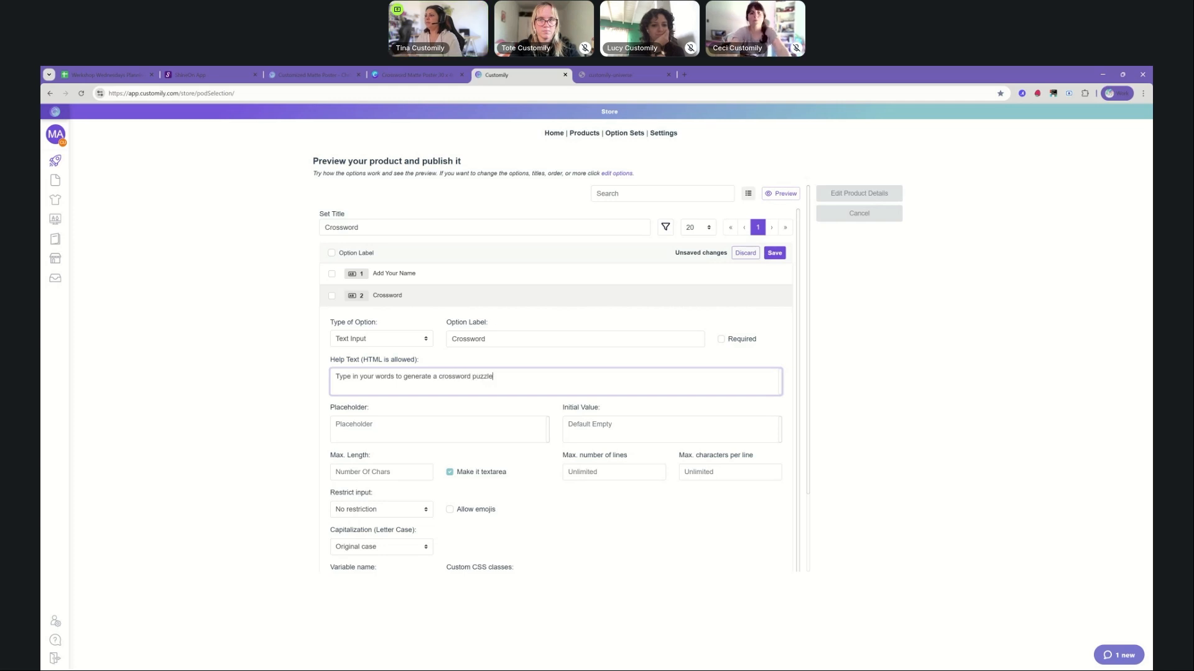
click(774, 253)
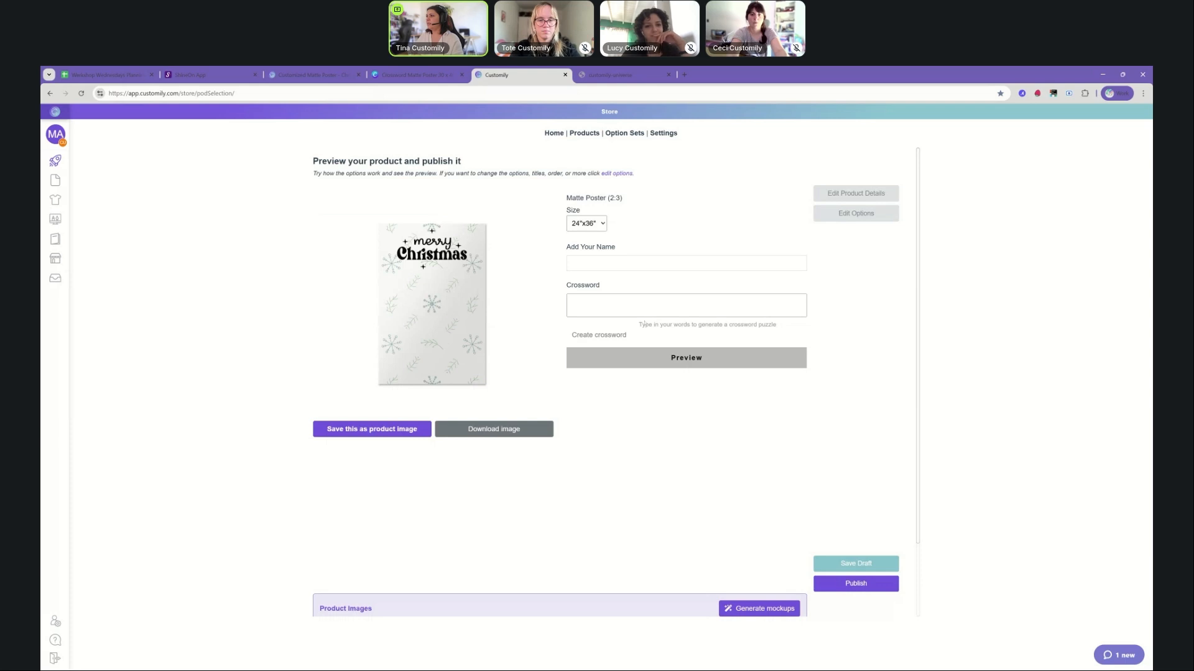
Step: Personalize the preview with a family name, create a crossword from HOLIDAY CHRISTMAS FUN FAMILY plus that name, and save it as a product image
click(635, 264)
text(SMITH)
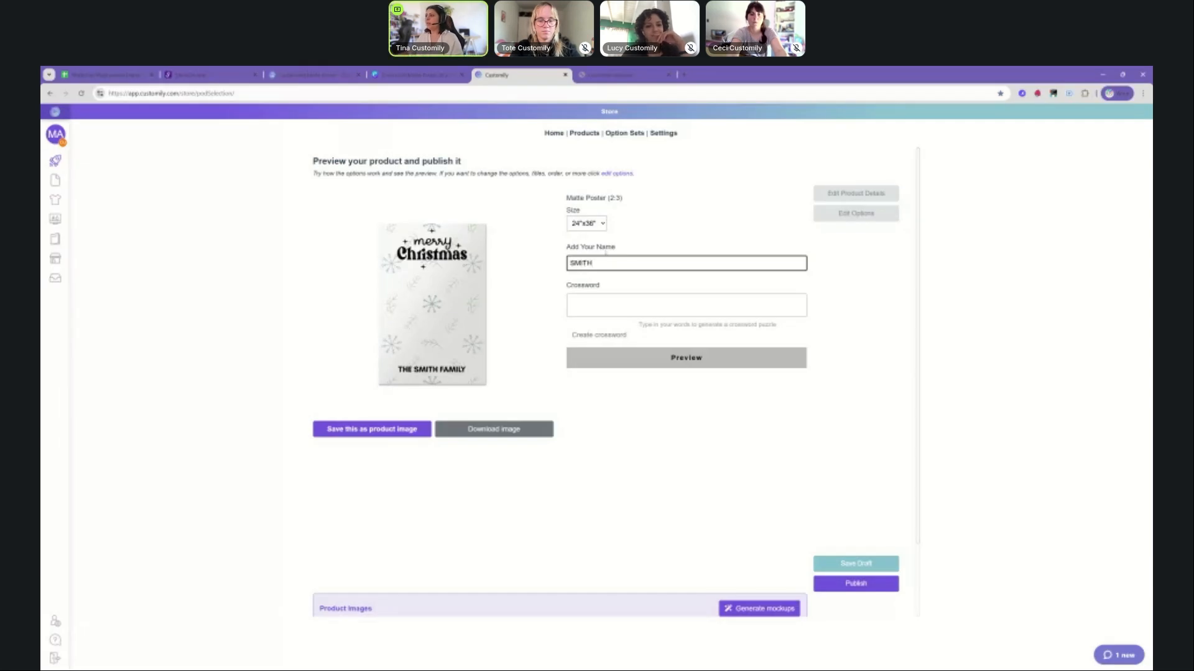
click(646, 306)
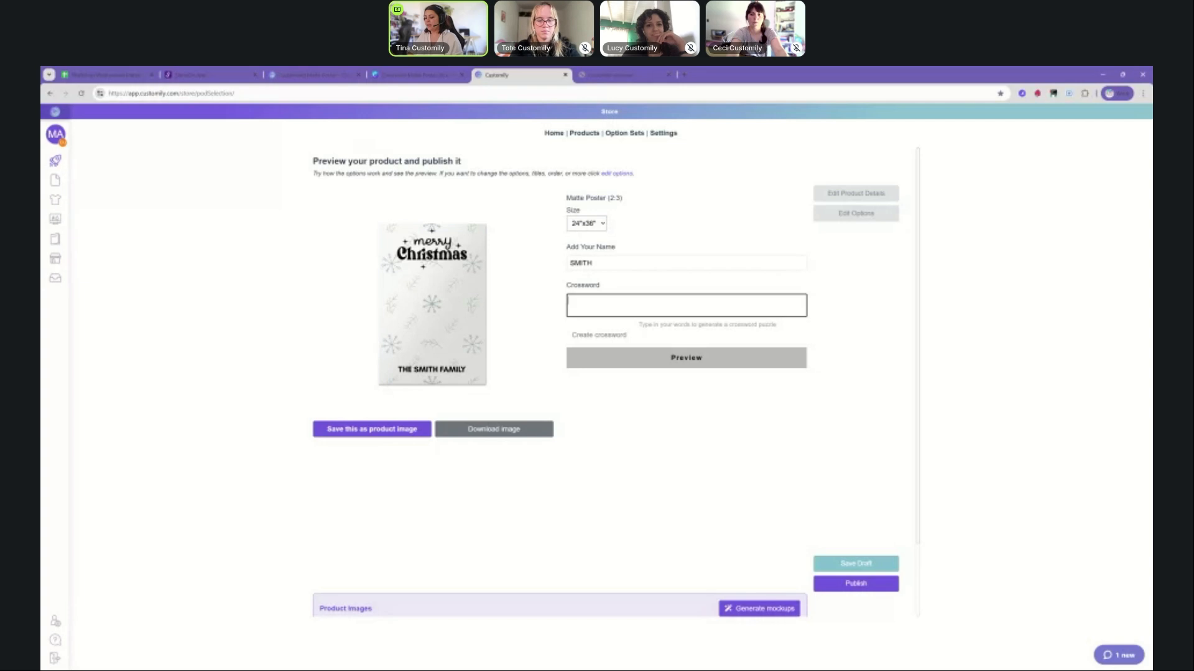
text(HOLIDAY)
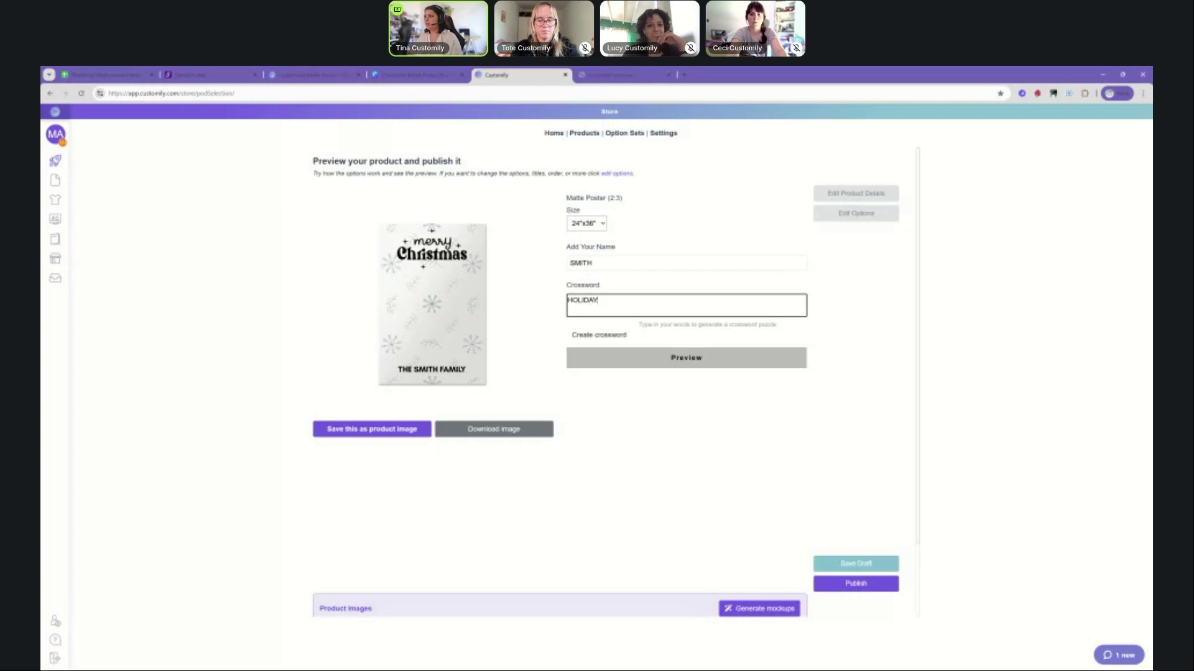
text( CHRISTMAS F)
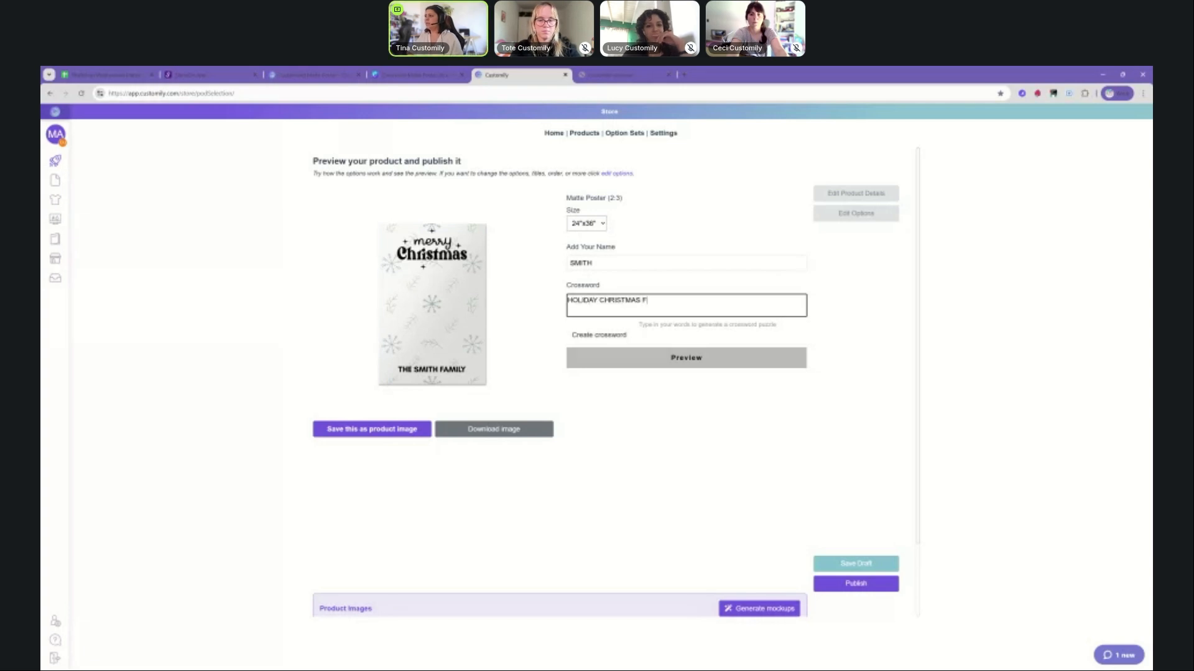
text(UN FAMILY SMI)
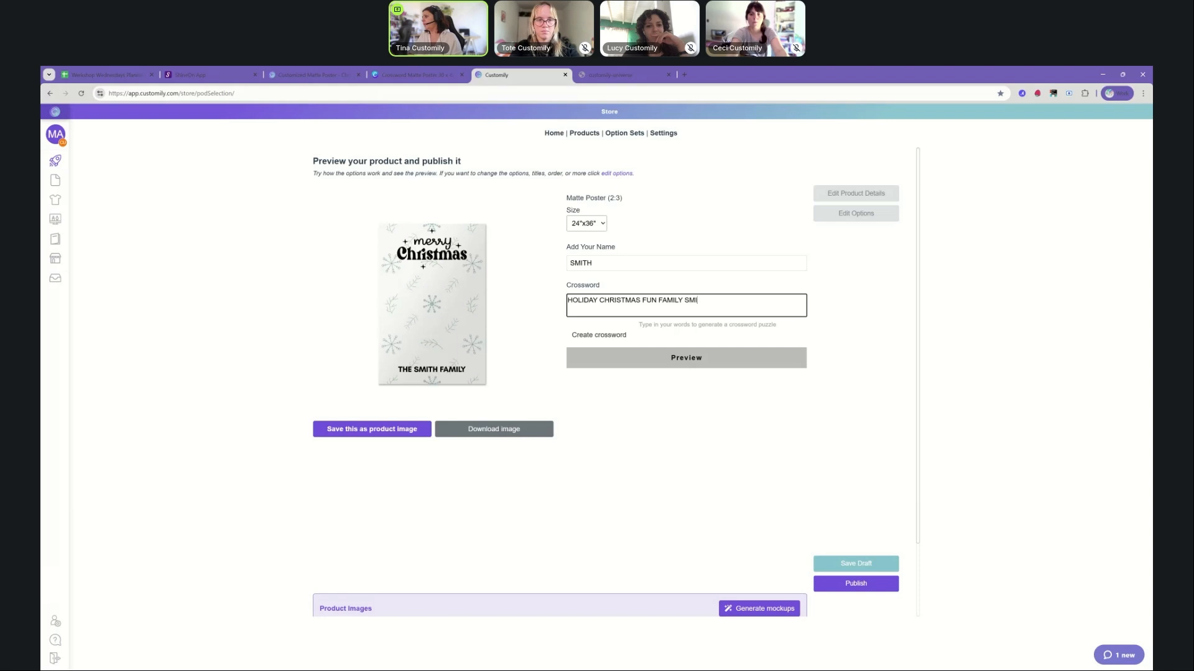
text(TH)
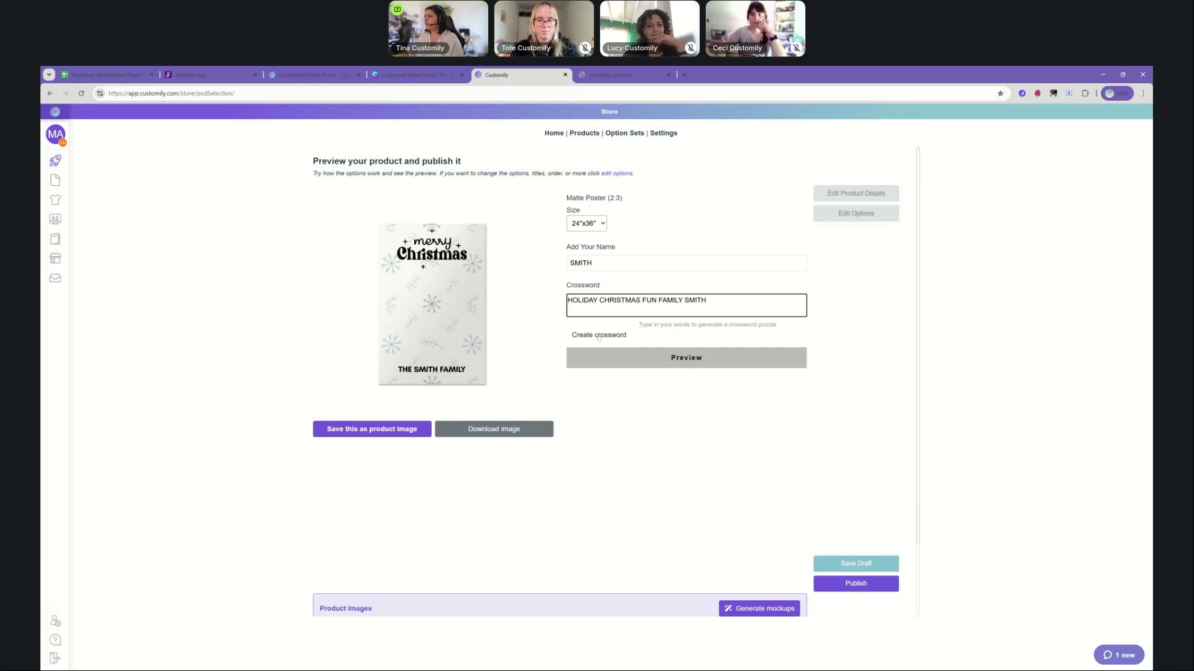
click(598, 336)
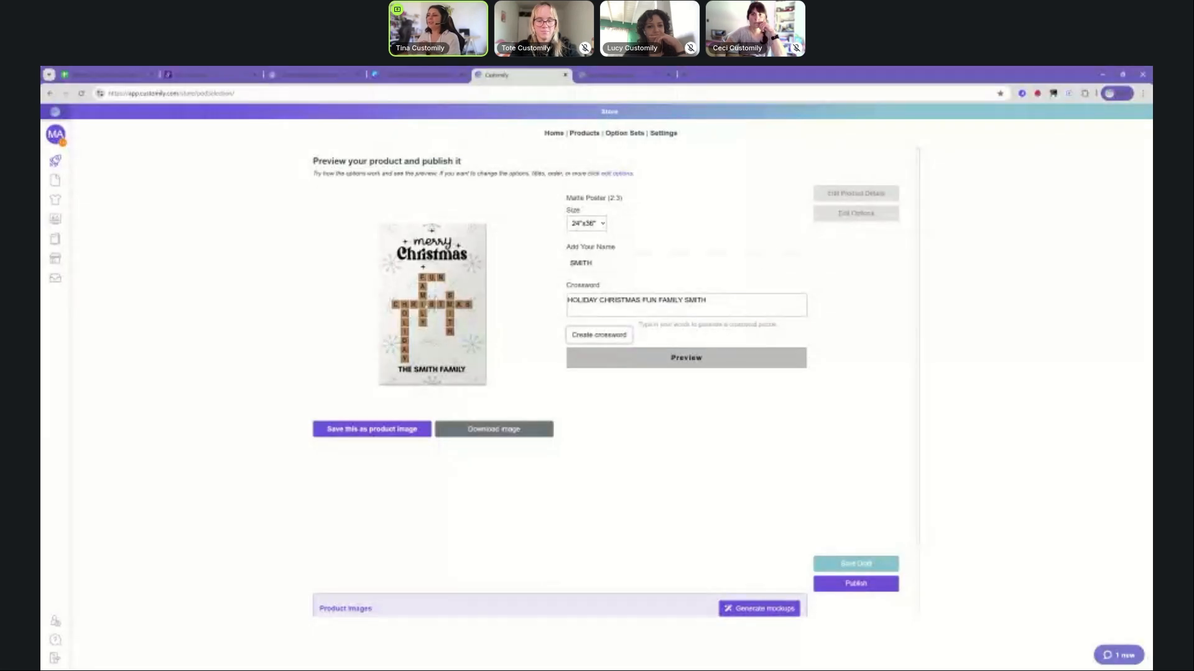
click(532, 330)
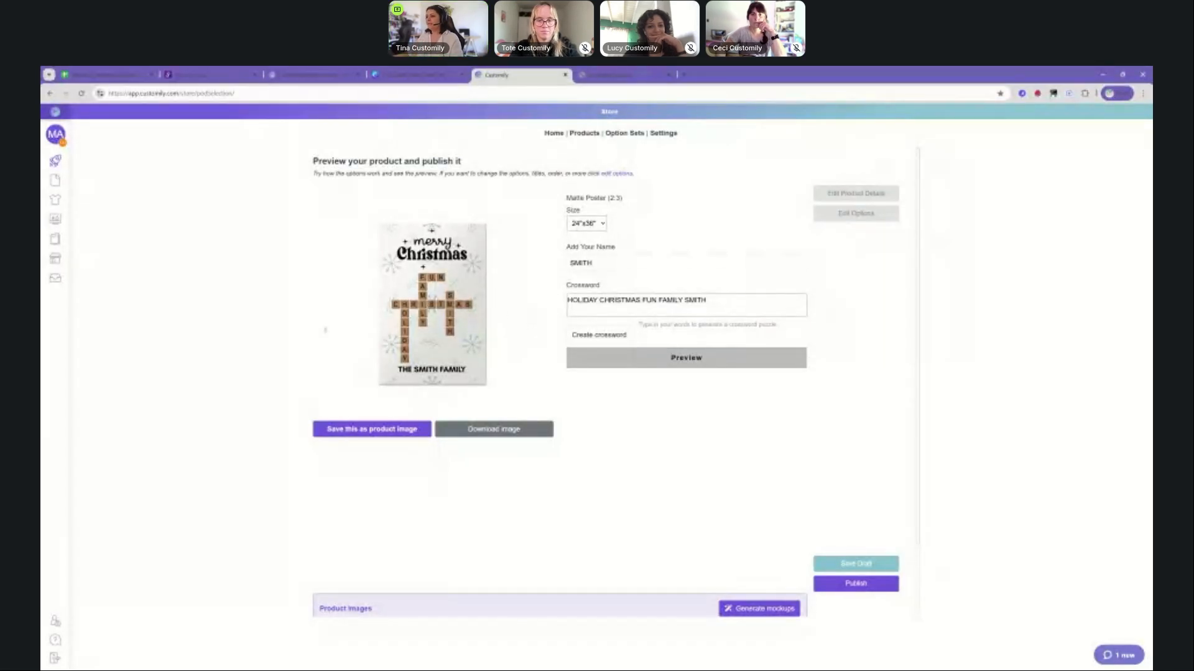
click(365, 430)
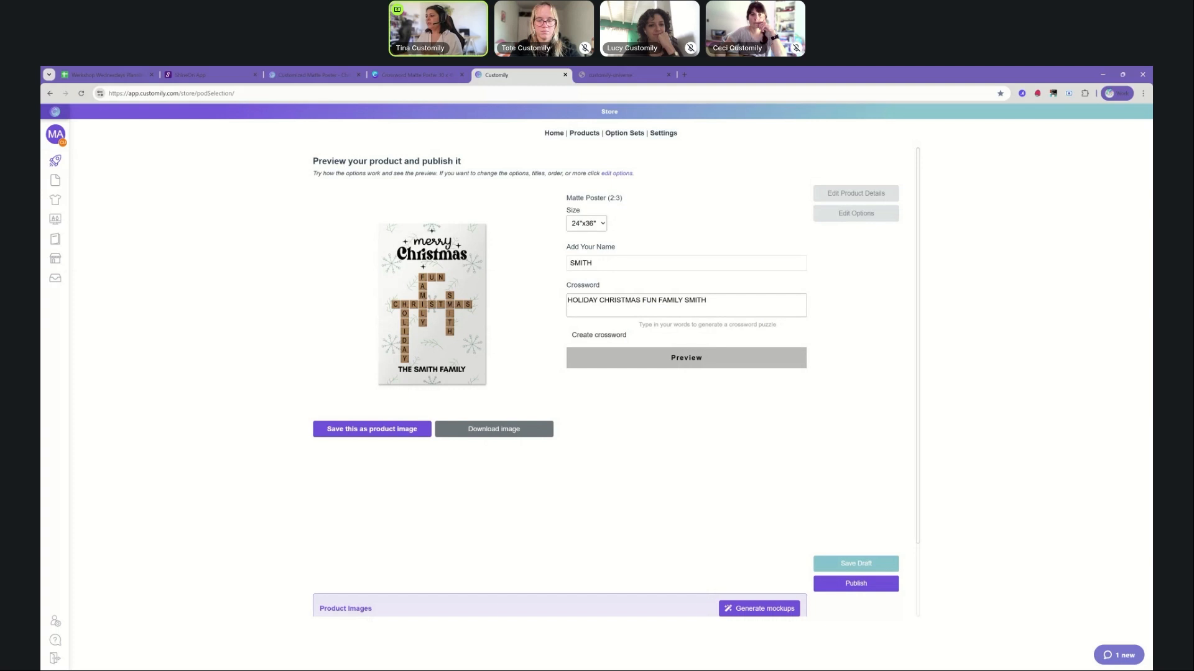
Step: Start a Christmas-scene mockup, adding "The poster should be framed in a white wooden frame, placed on a wall." to its description
scroll(578, 587, down, 2)
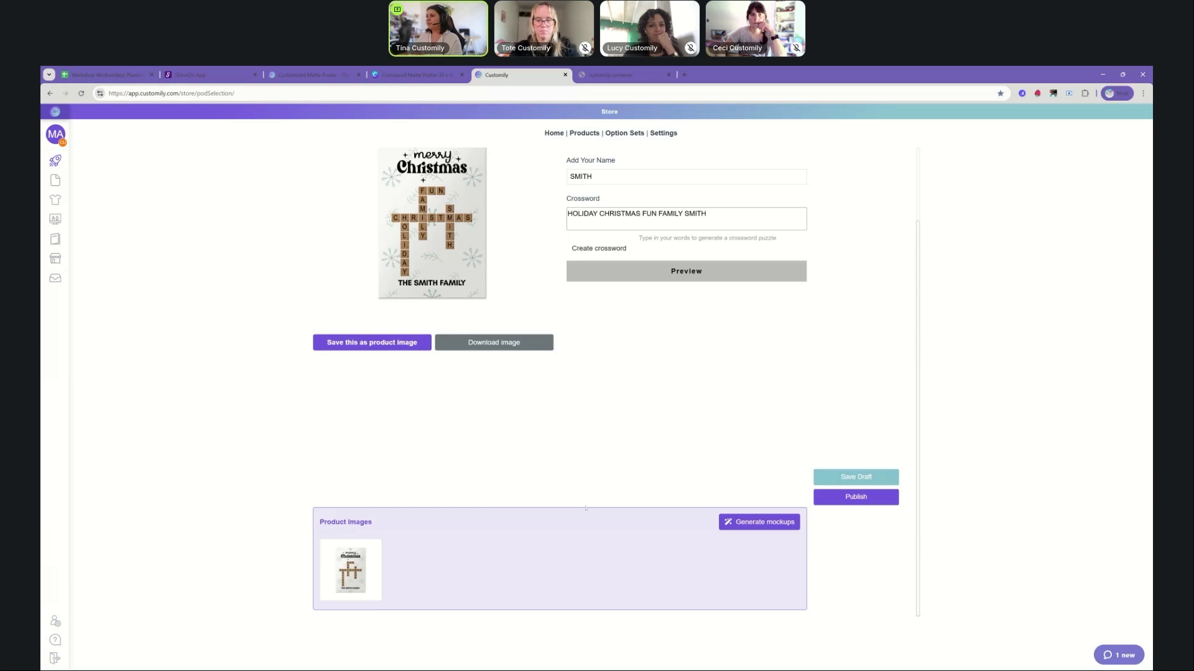
click(759, 522)
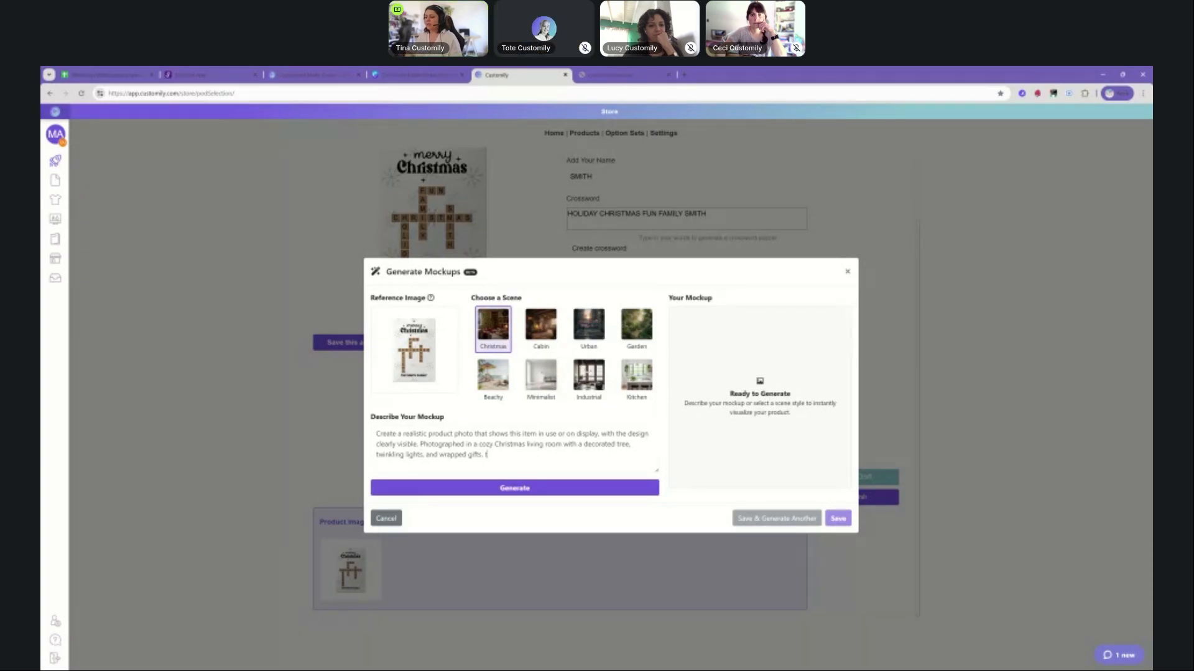
text(tHE p)
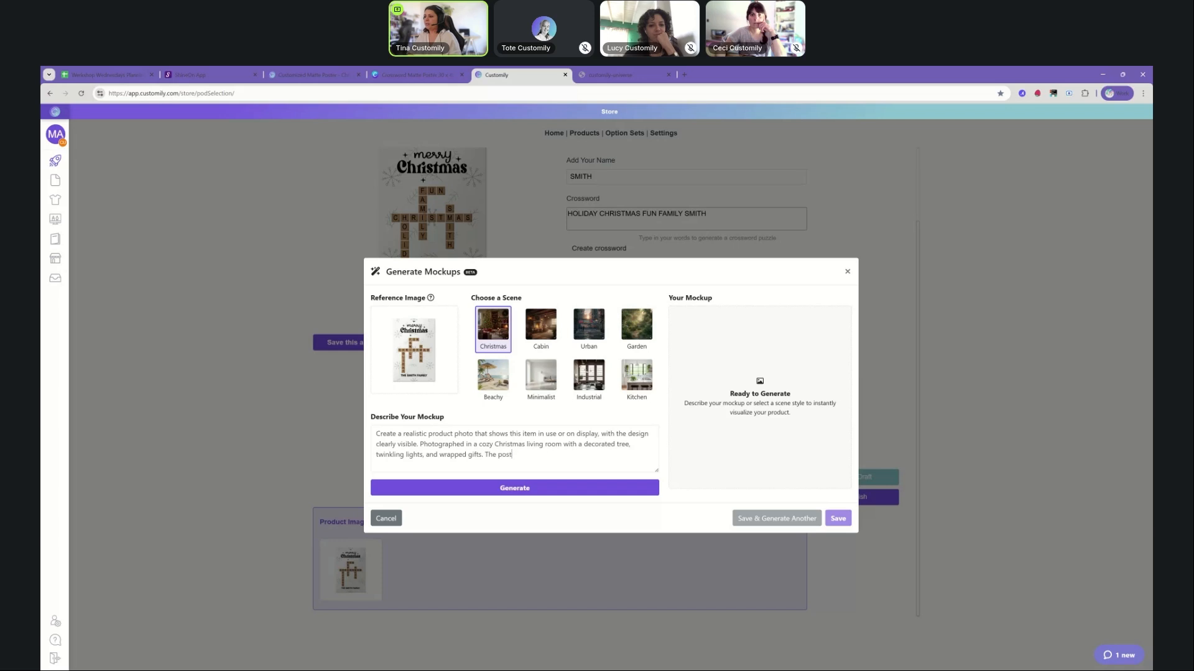
key(BackSpace)
key(BackSpace)
key(BackSpace)
key(BackSpace)
key(BackSpace)
key(BackSpace)
text(should be fr)
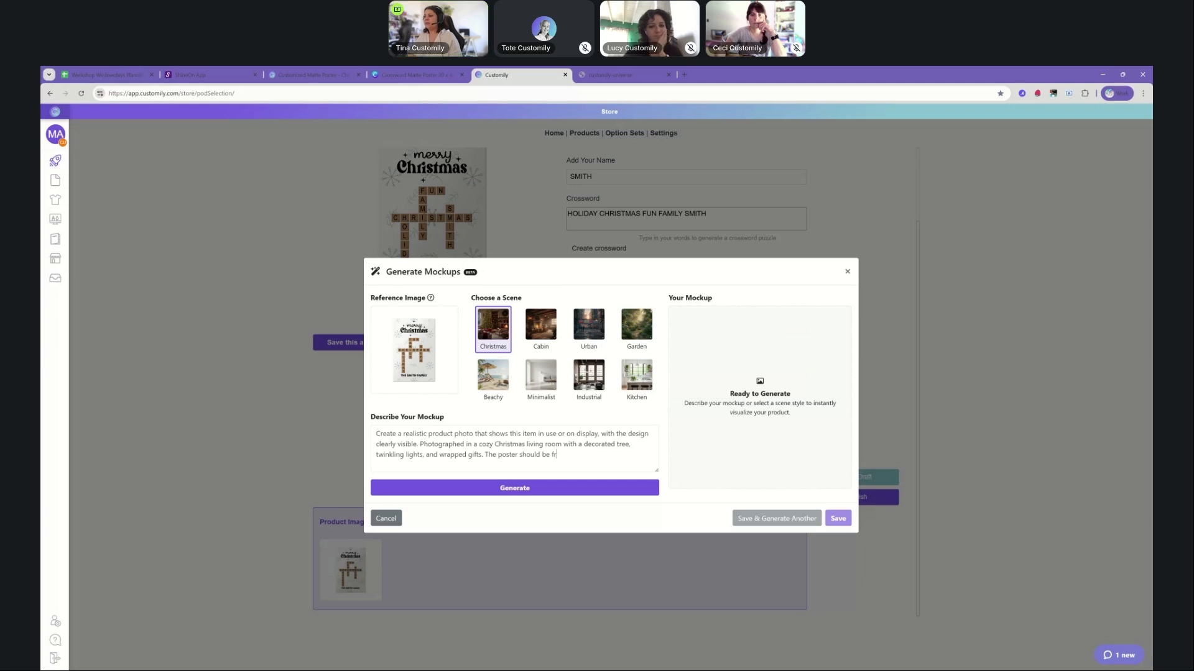
text(amed in a white wooden frame, p)
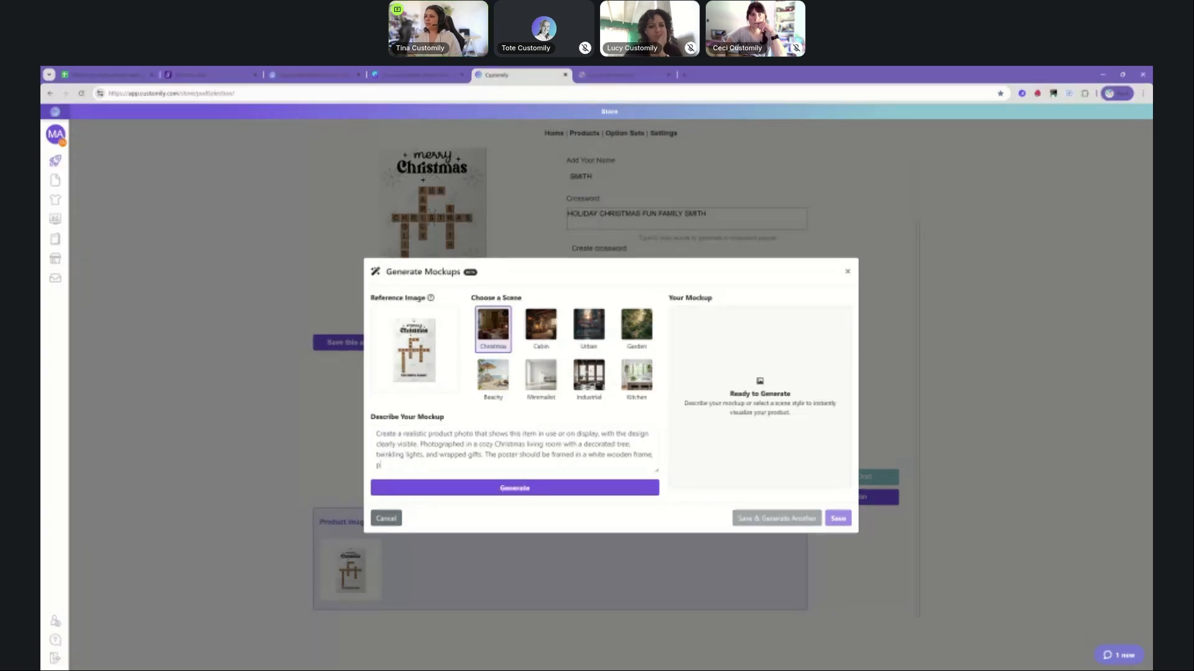
text(laced on a wall.)
Step: Generate the described mockup, save it to the product images, and publish the poster
click(521, 487)
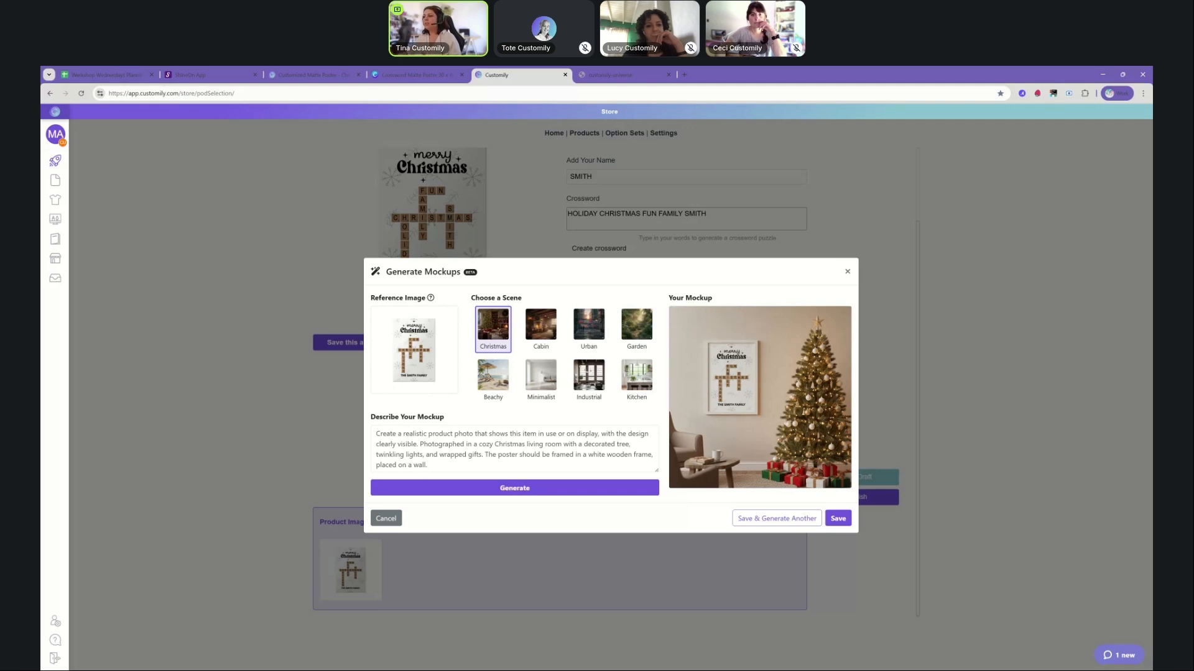
click(838, 518)
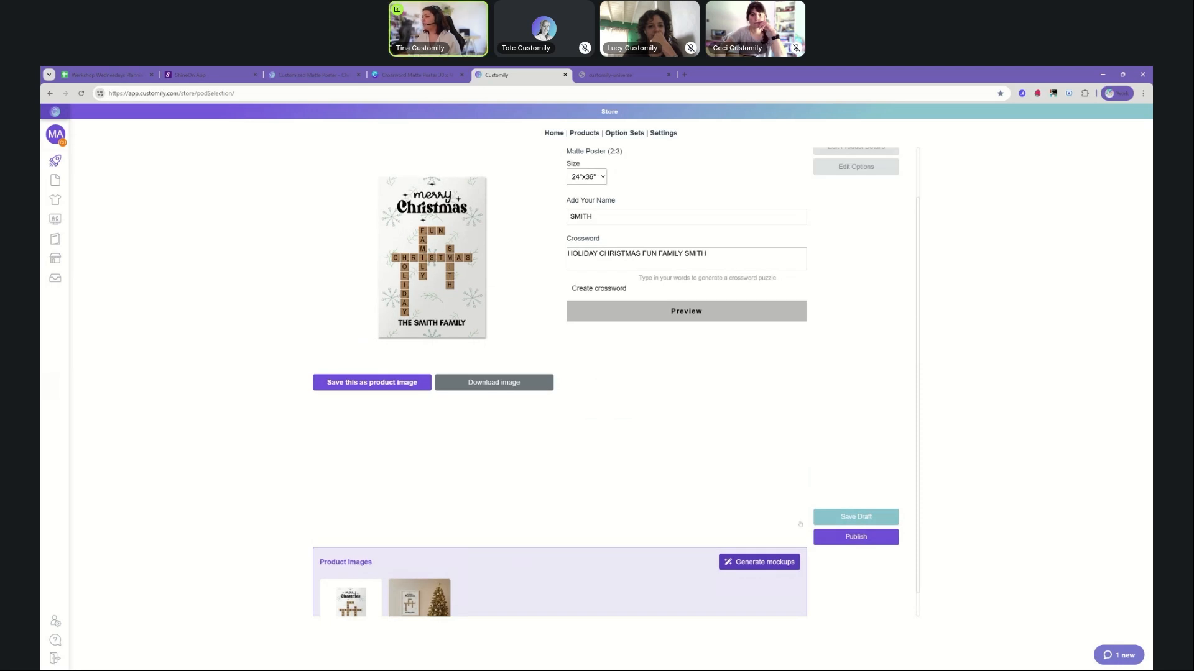
click(833, 536)
scroll(663, 505, up, 1)
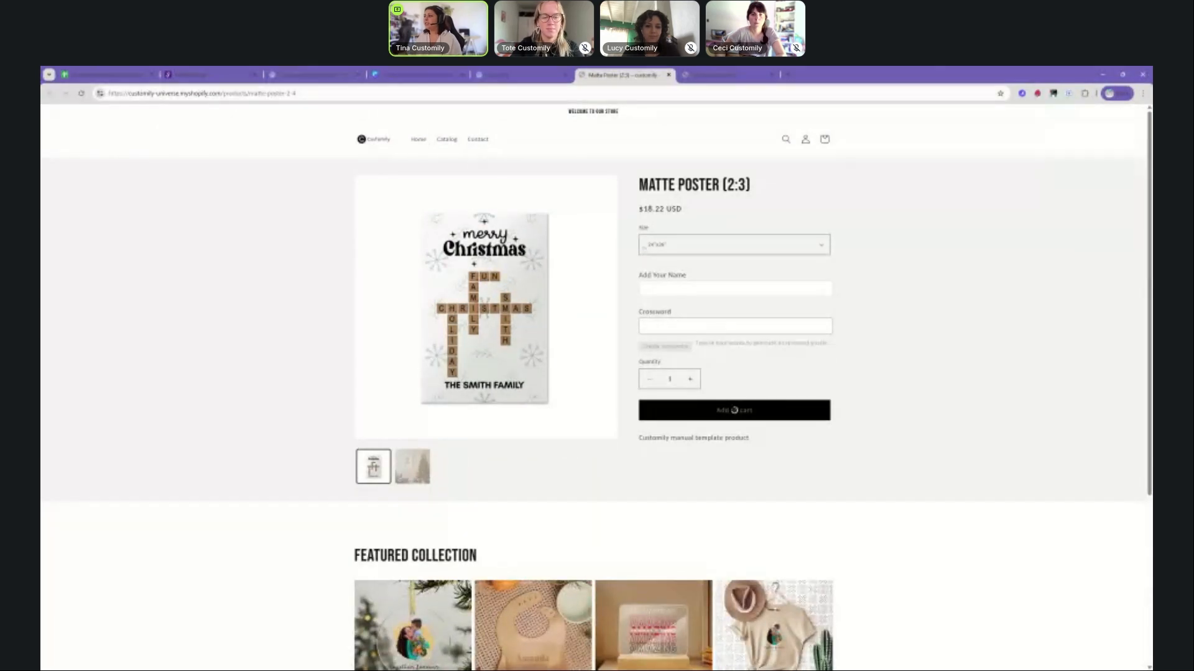
Step: Test the published poster with a family name and a crossword of fun, family, holidays and that name, and view the Christmas mockup image
click(734, 289)
text(Smith)
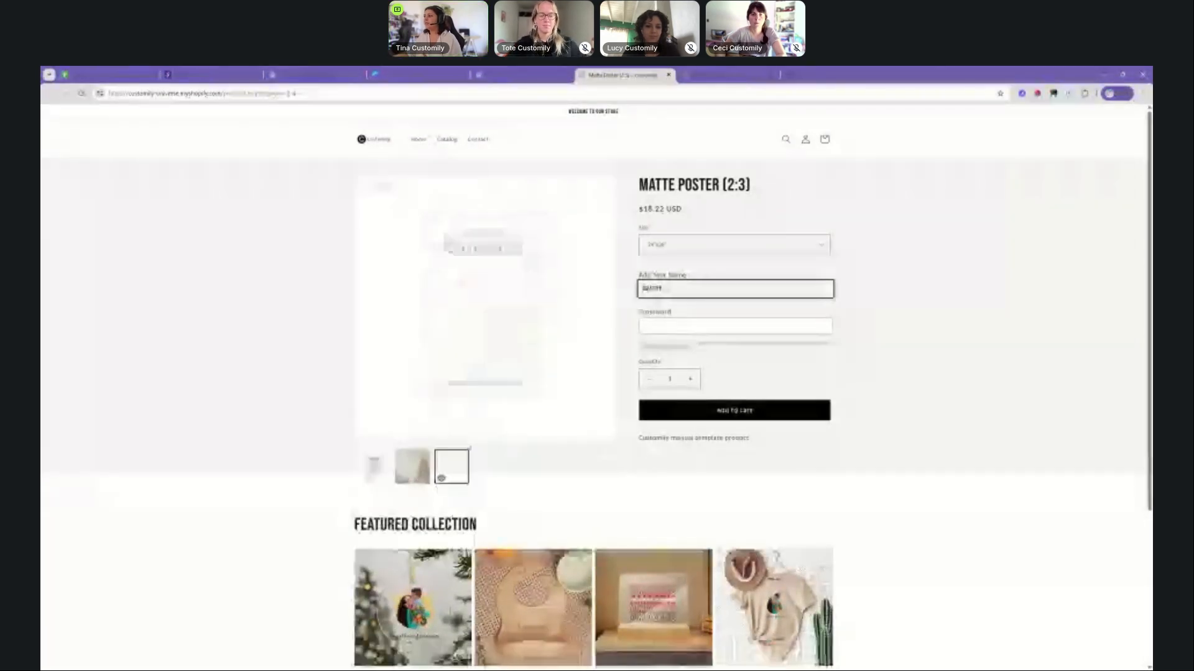
key(Tab)
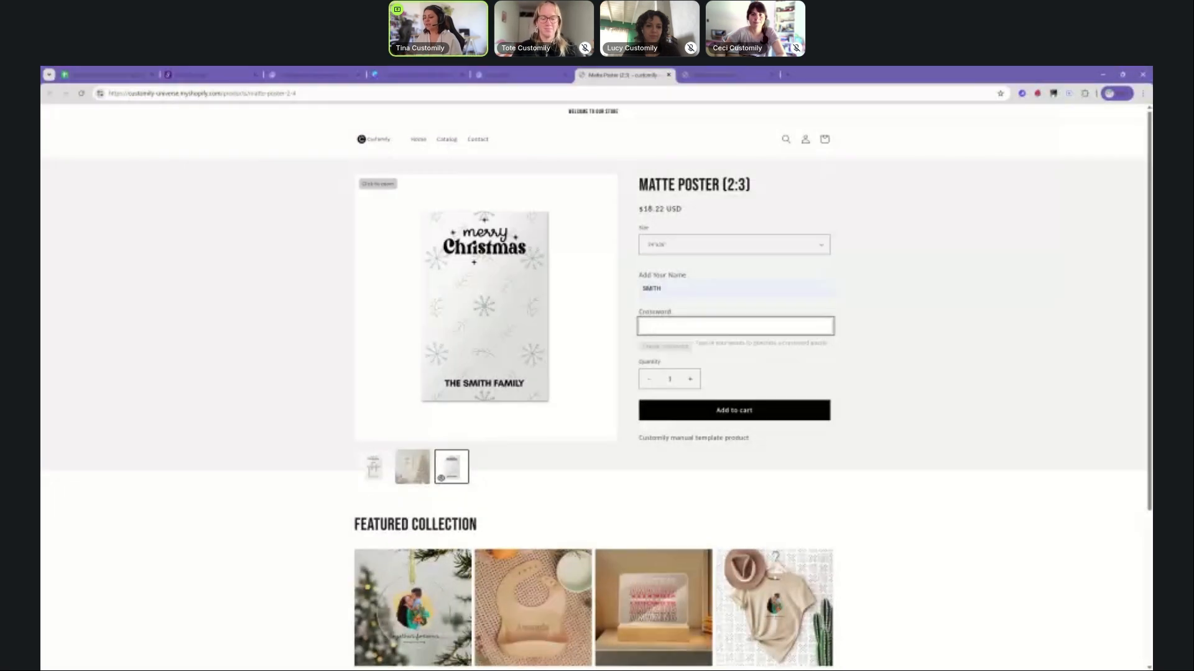
text(fun family)
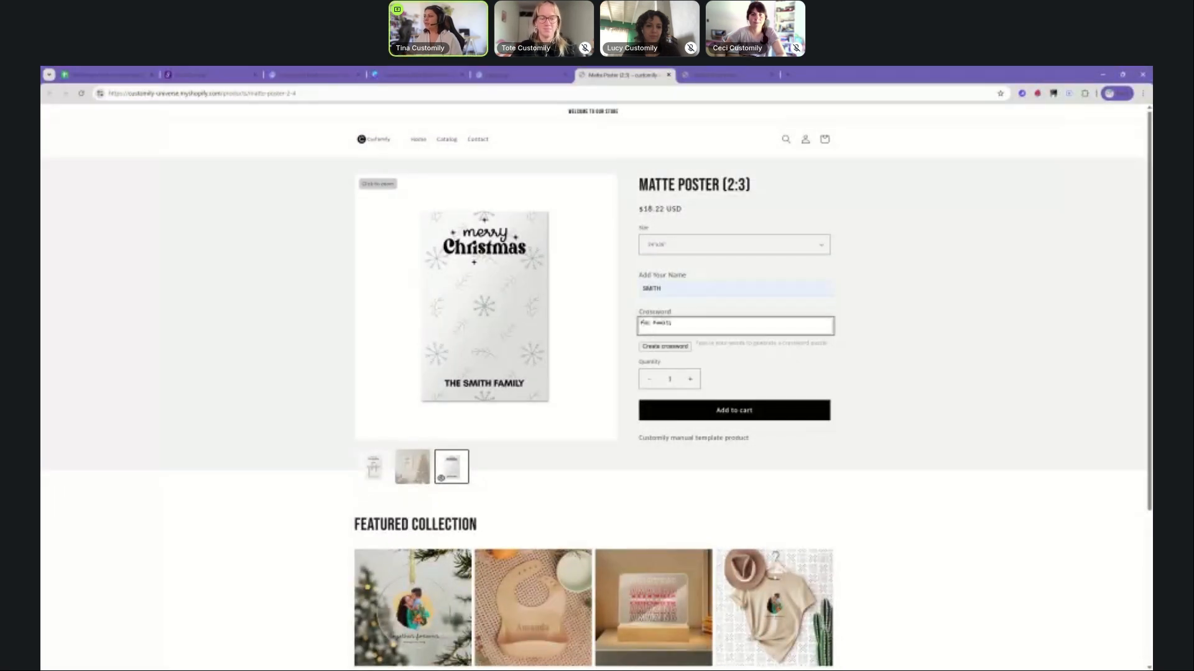
text( holidays smith)
click(666, 347)
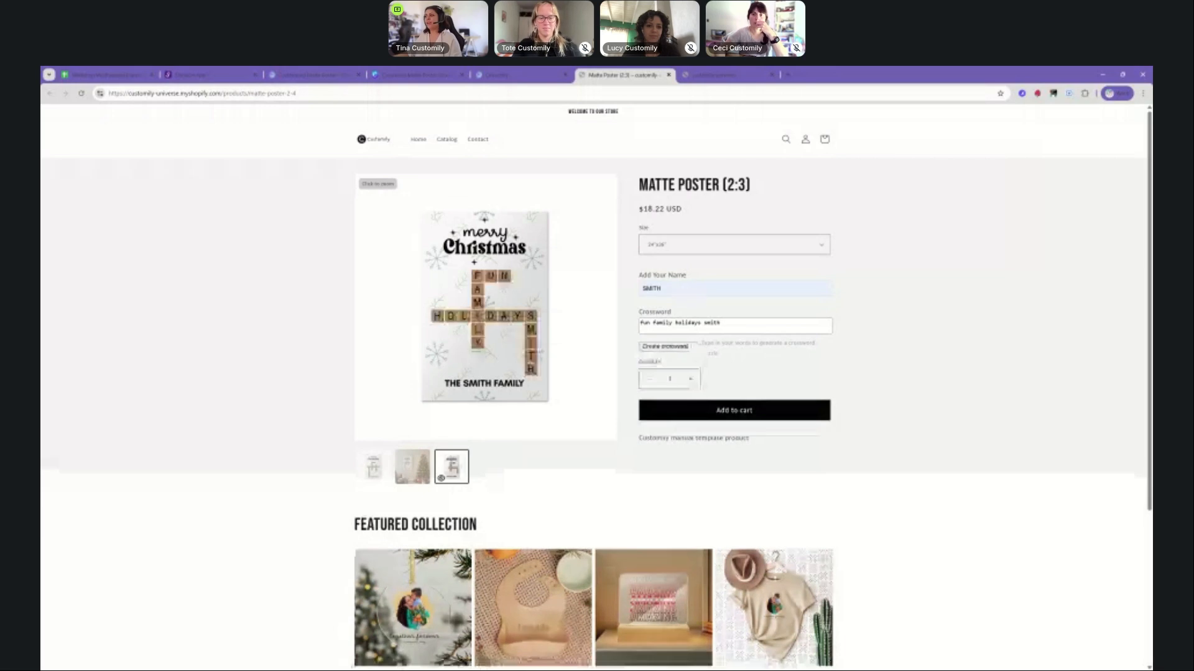
click(411, 469)
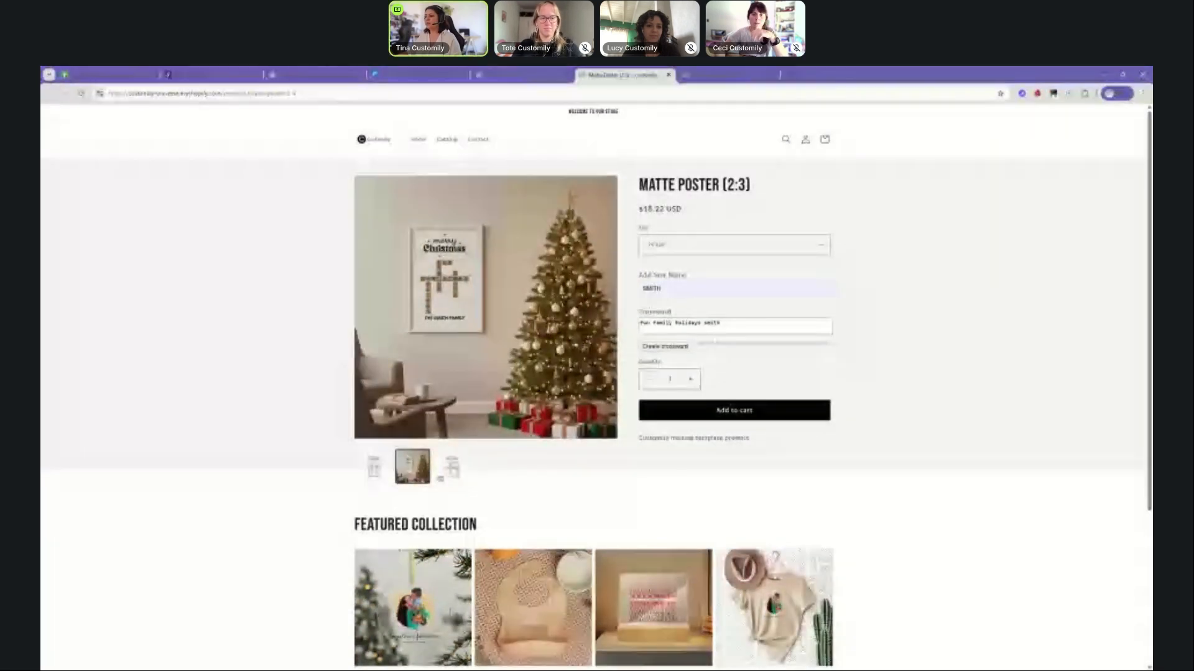
click(442, 475)
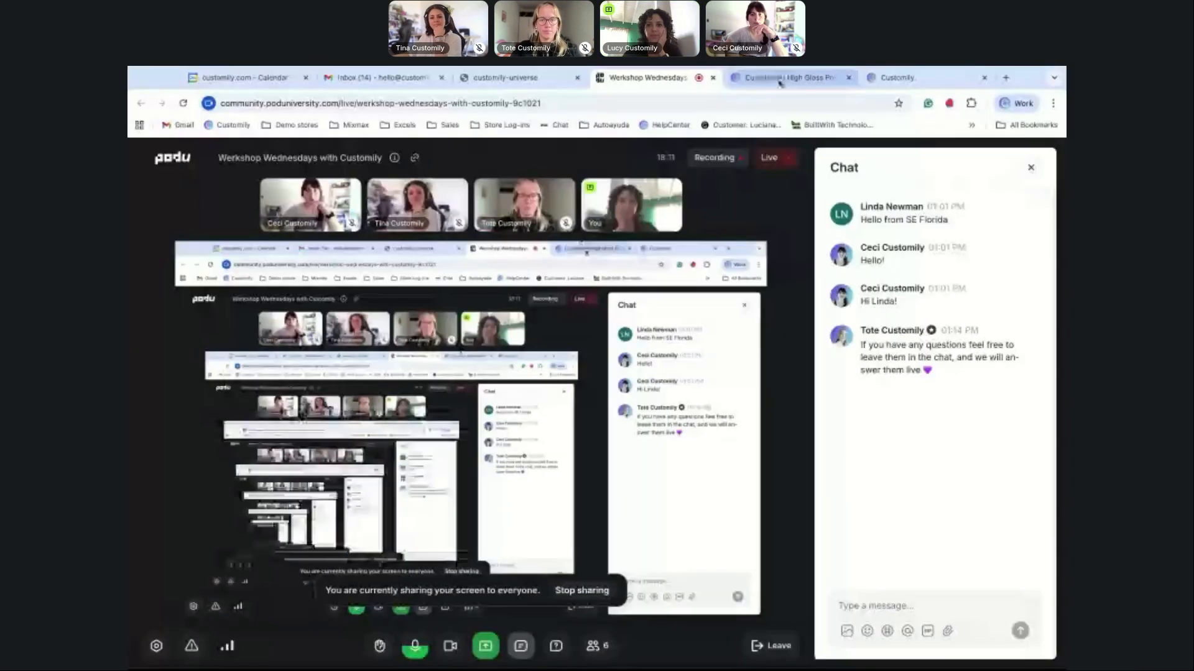
Step: Open the store page of the high gloss family crossword poster and enter a family name, keeping its color black
click(779, 79)
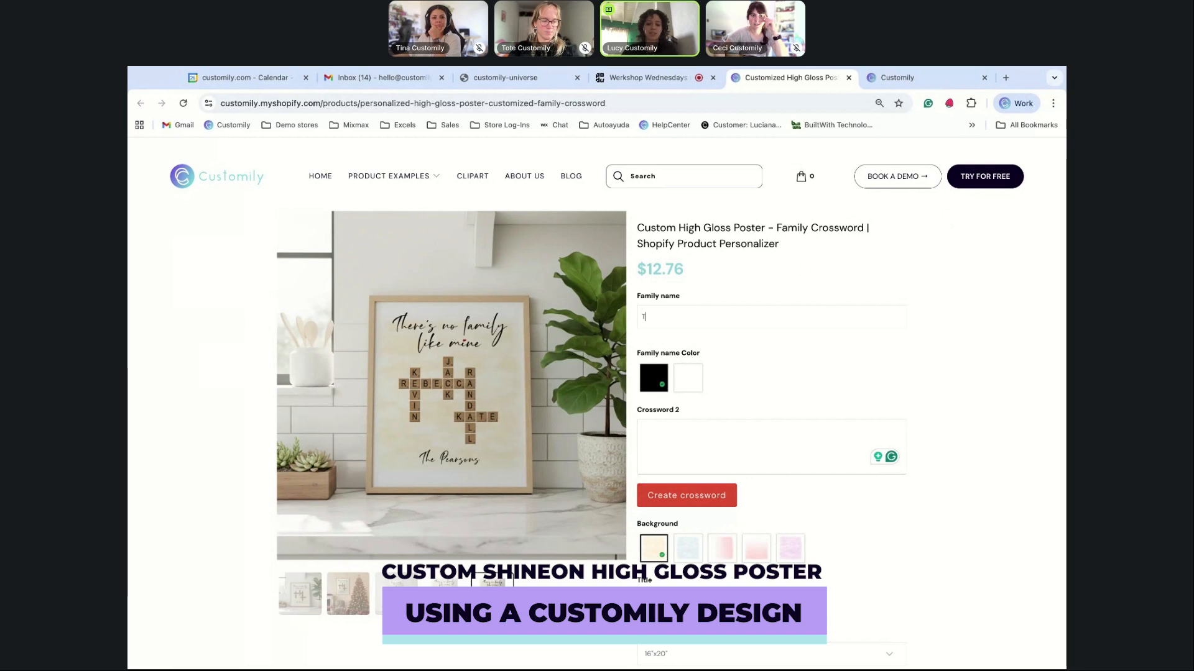
text(The Smith)
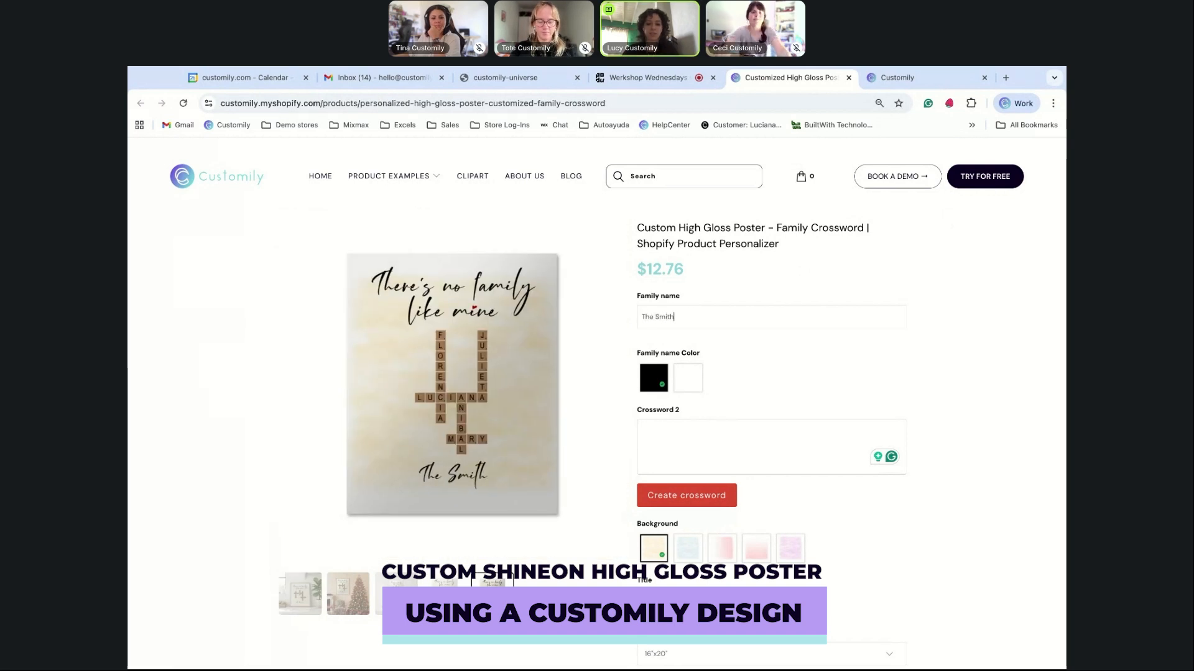
text(s)
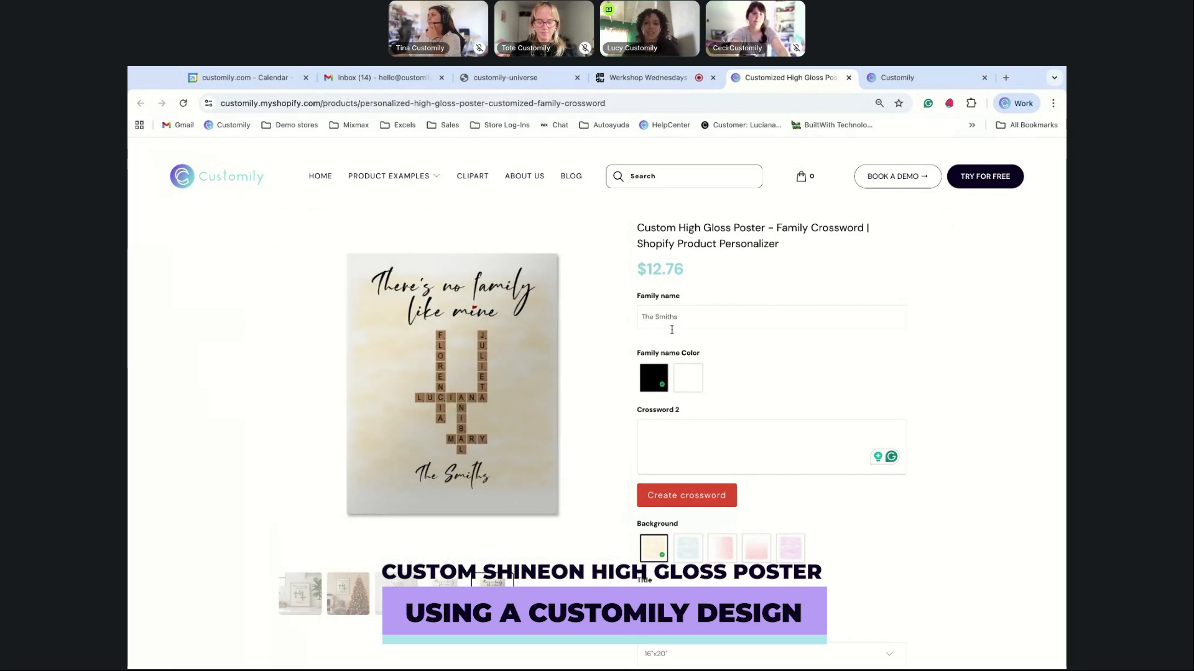
click(689, 380)
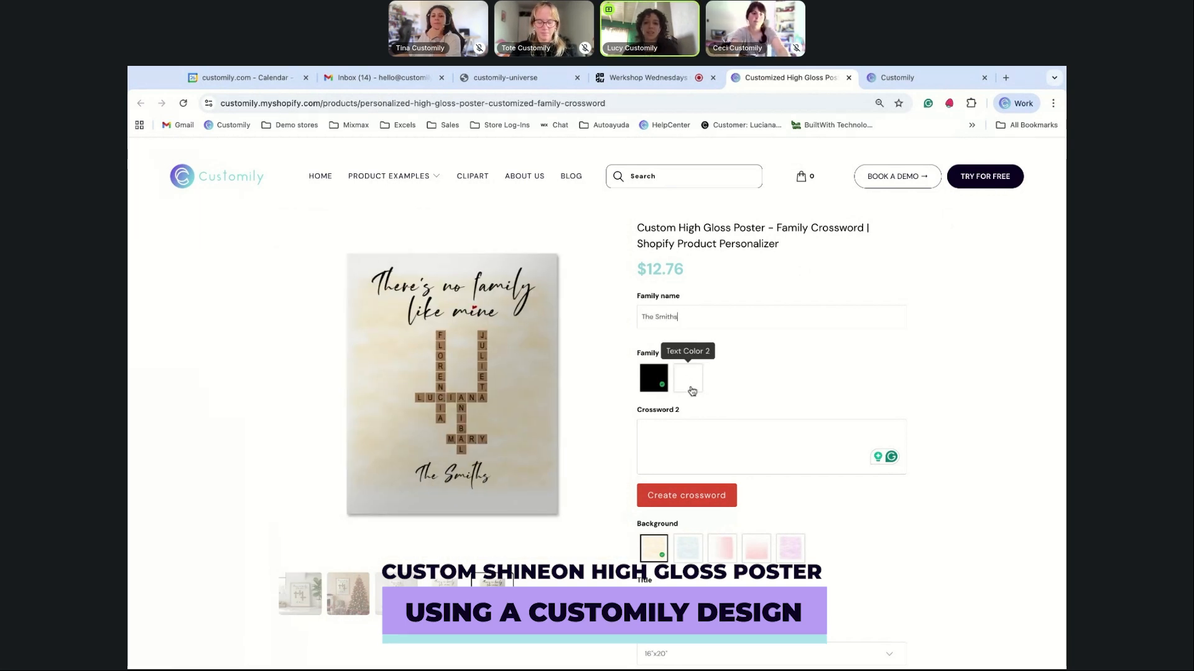
click(654, 384)
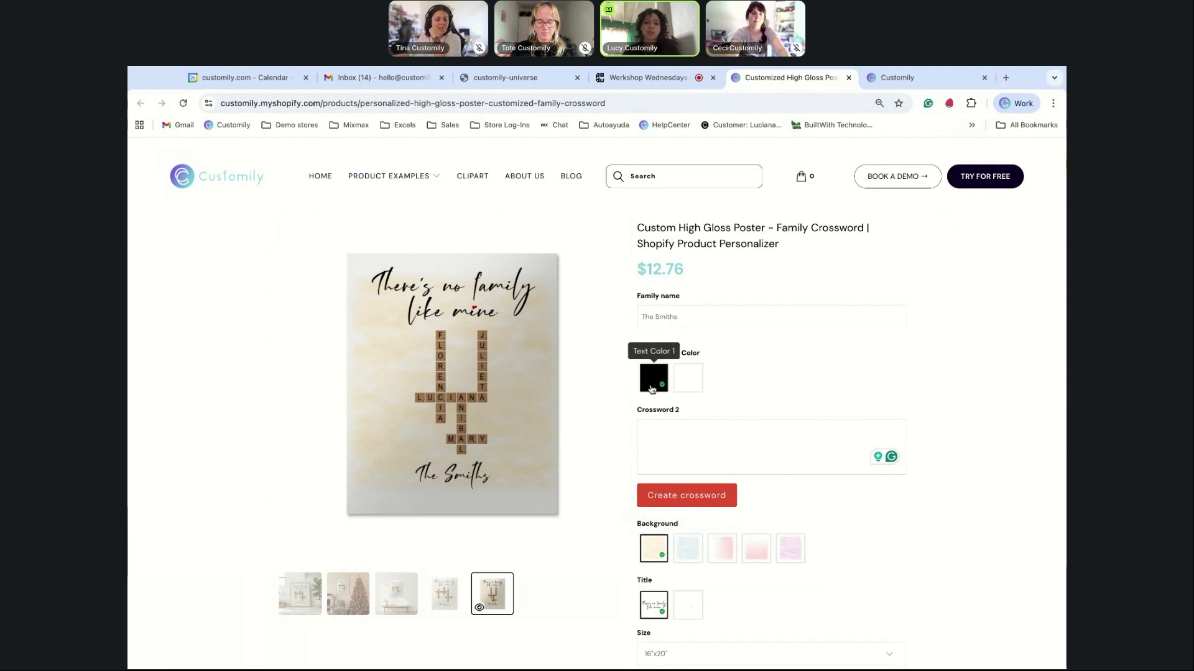
Step: Apply the light blue background, try the white family name and title colors, and set both back to black
click(688, 549)
click(690, 380)
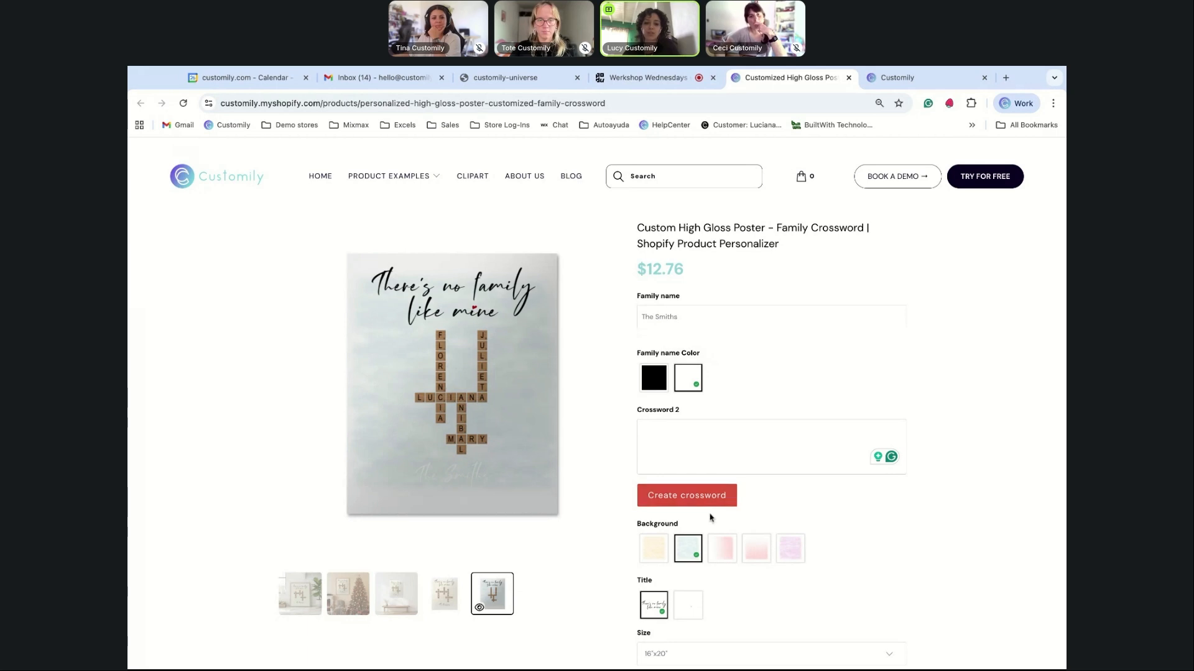
click(687, 606)
click(653, 605)
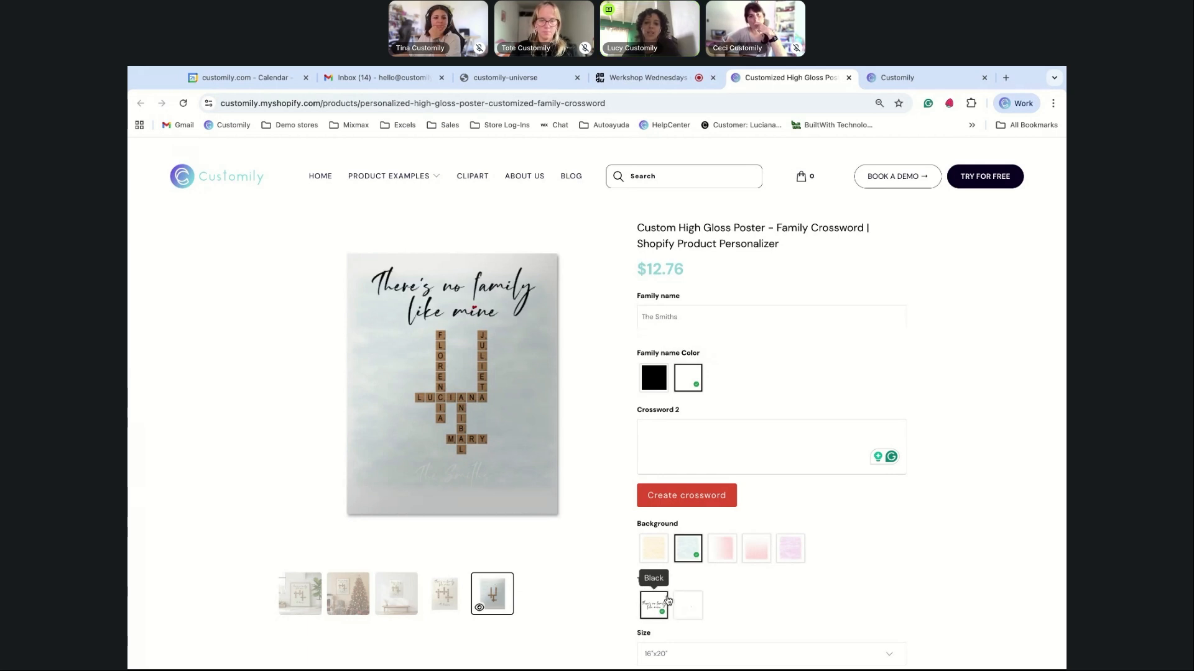
click(654, 377)
Step: Fill the Crossword 2 field with three comma-separated first names and create the crossword on the poster
click(690, 437)
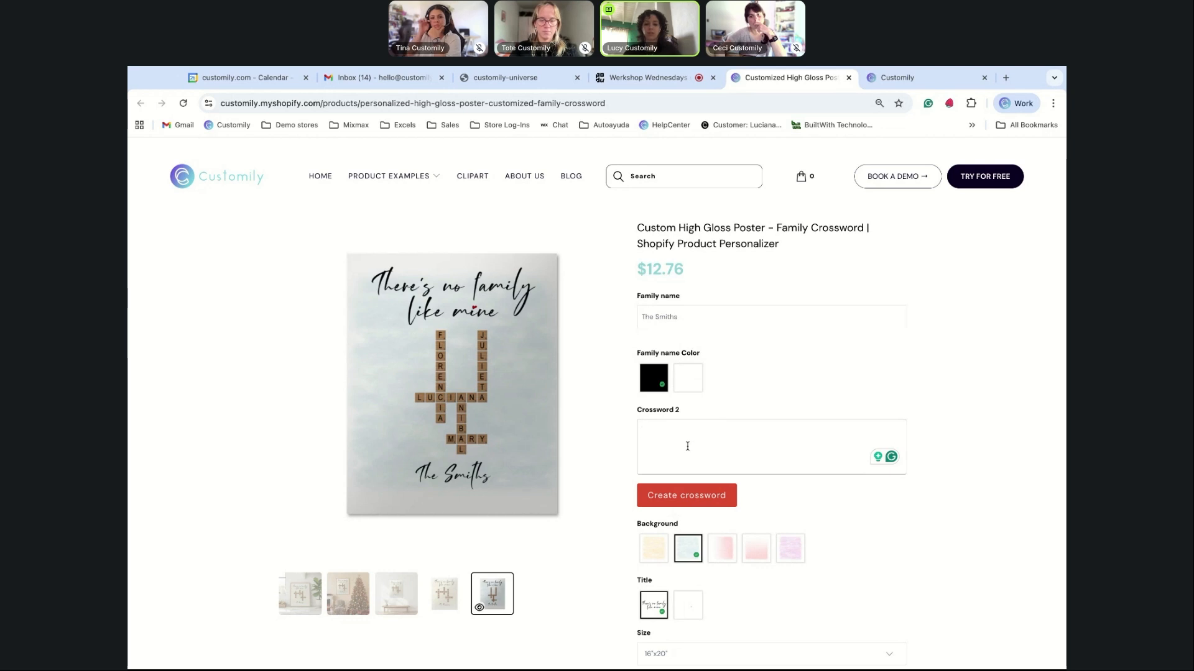
text(John, M)
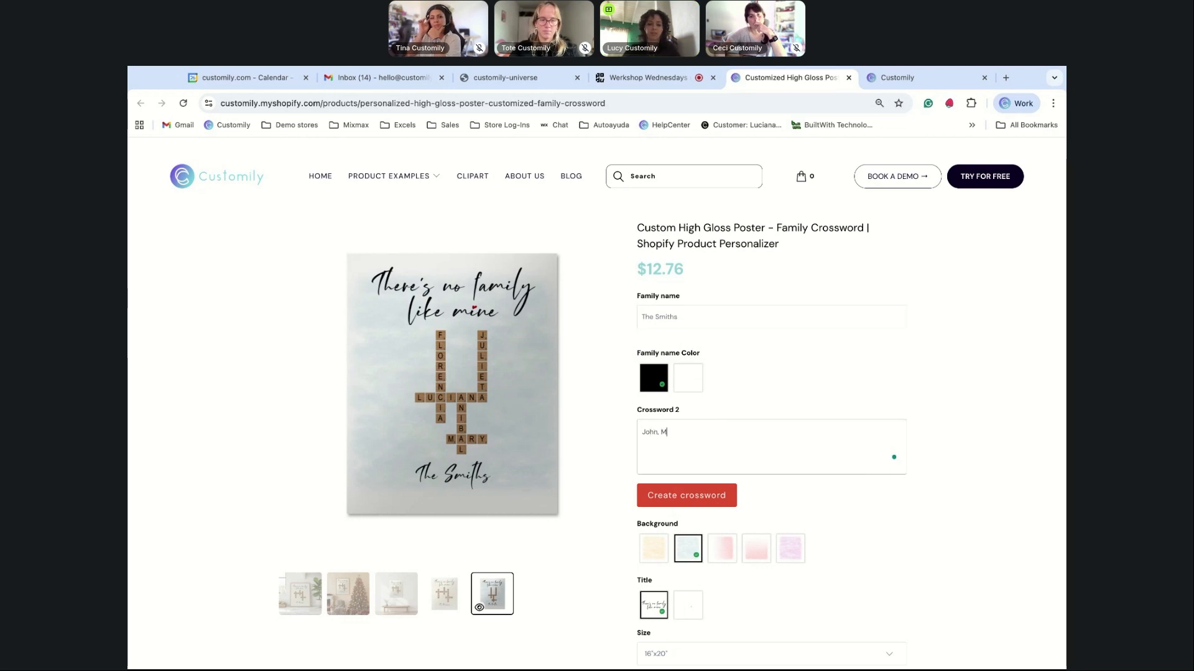
text(ary, Cindy)
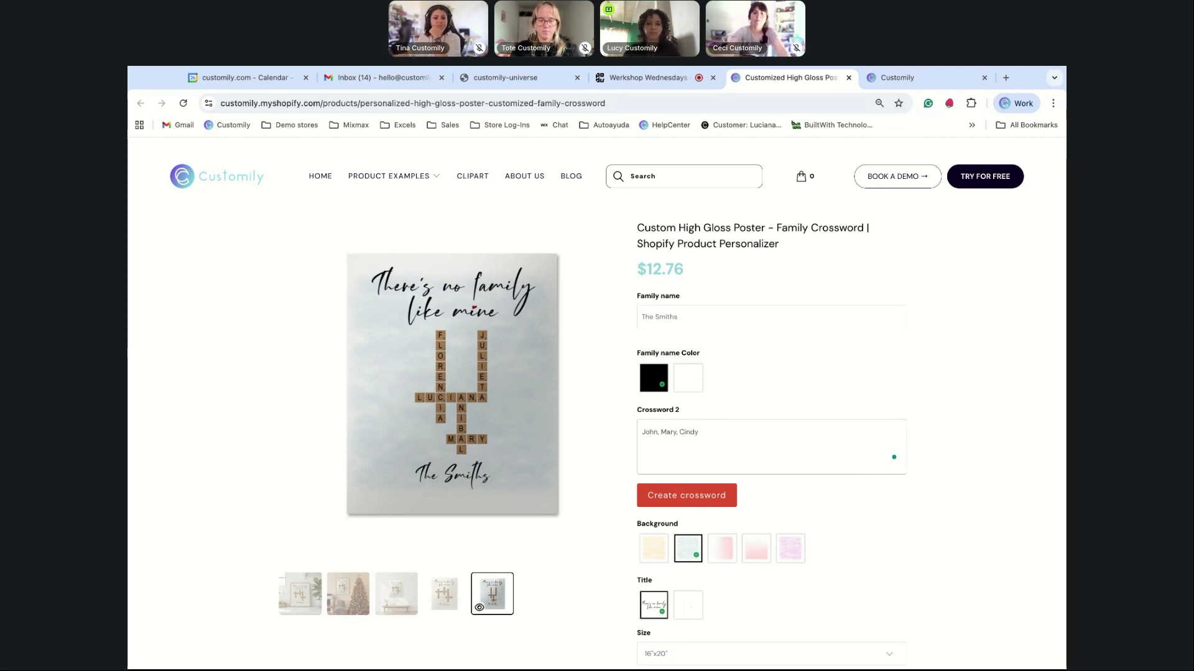
click(705, 497)
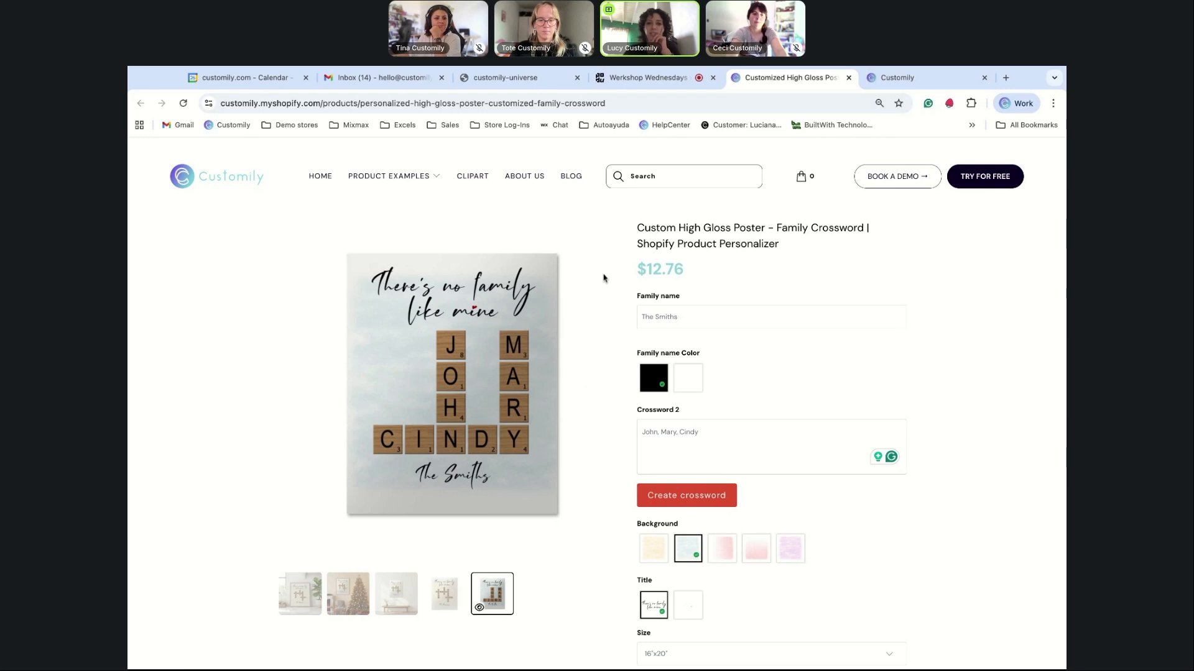
Step: Start a new product in Customily from ShineOn's High Gloss Poster (4:5), enabling the 8"x10" and 16"x20" sizes
click(892, 81)
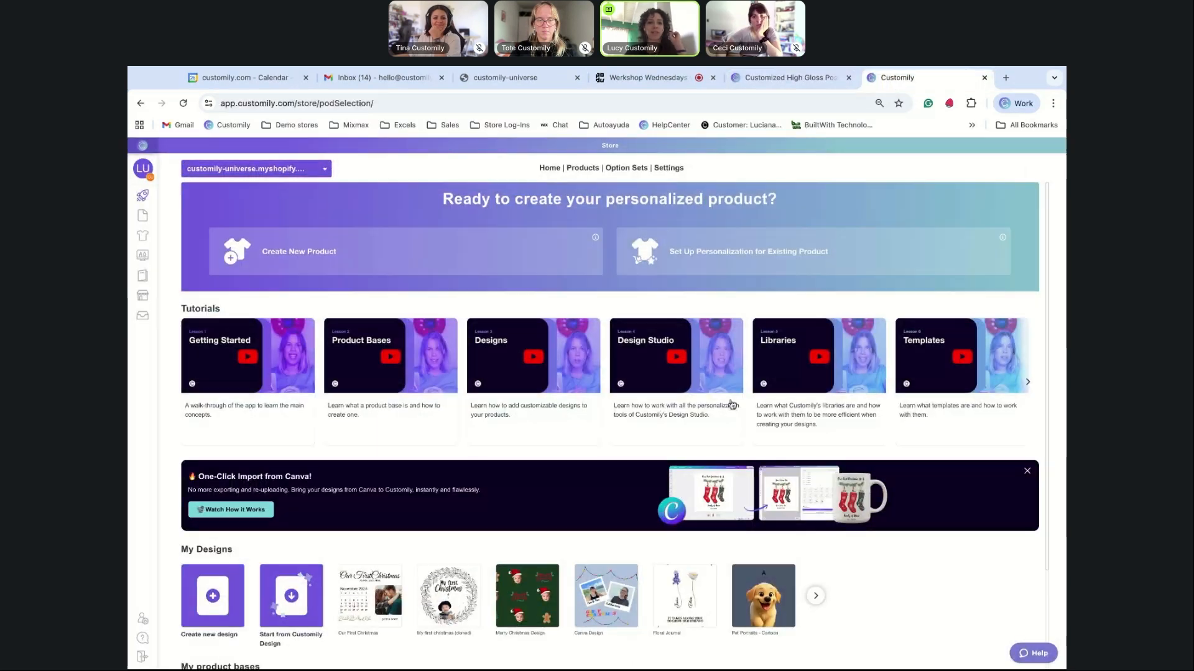
click(335, 254)
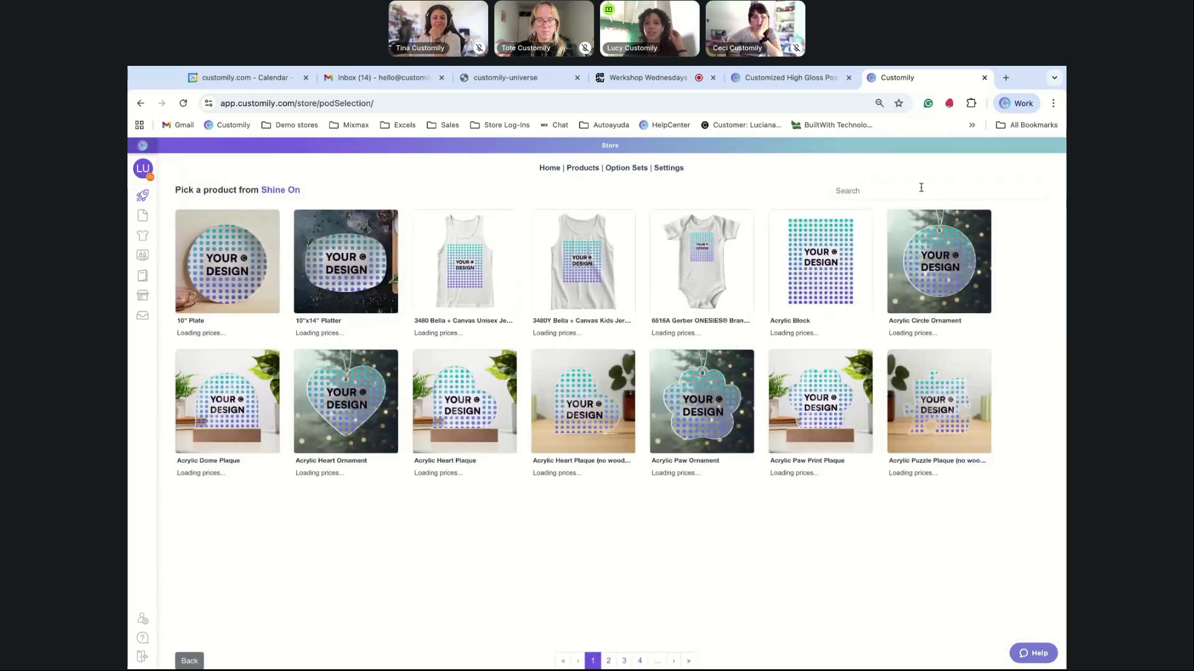
click(921, 190)
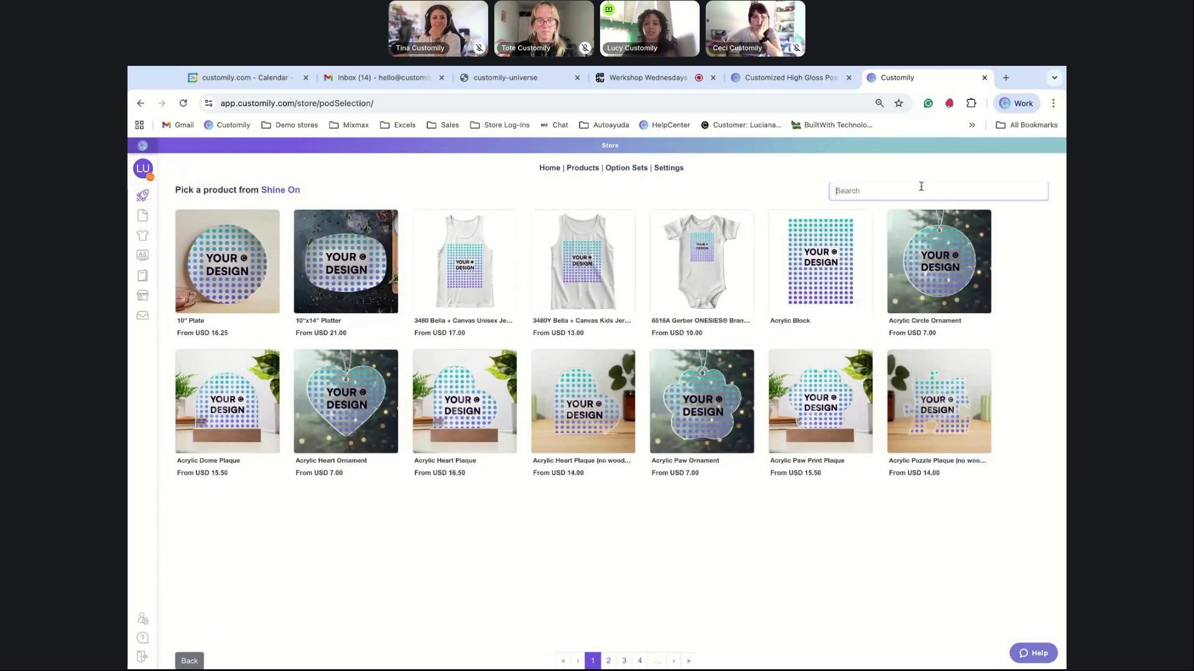
text(poster)
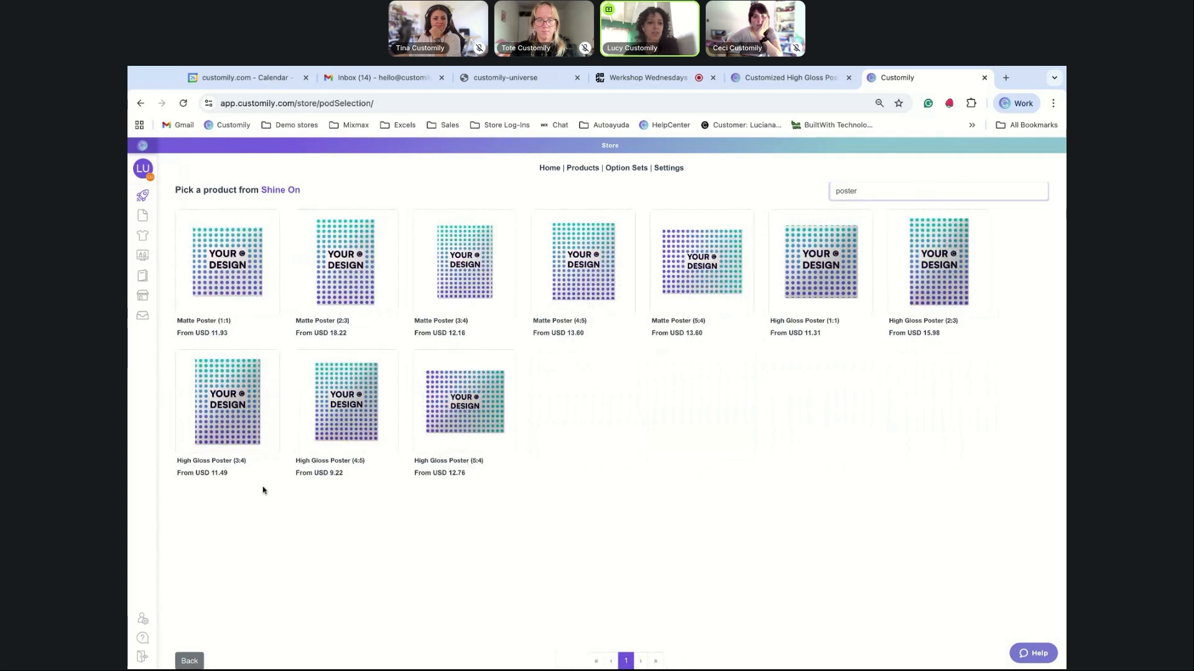
click(322, 430)
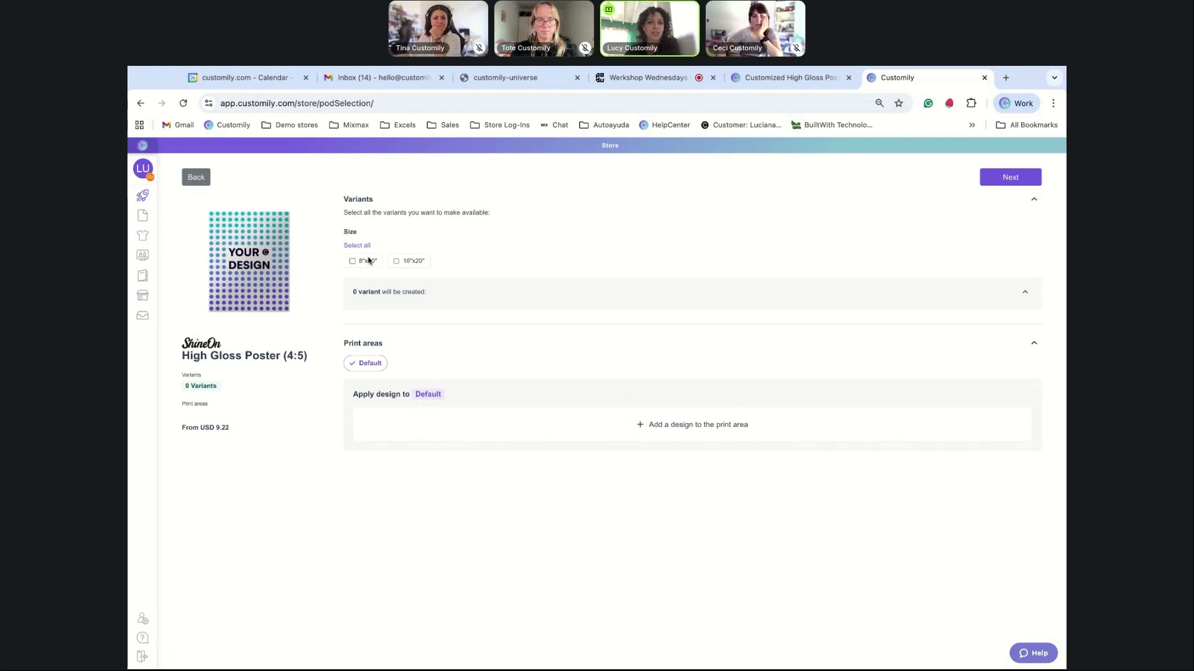
click(353, 262)
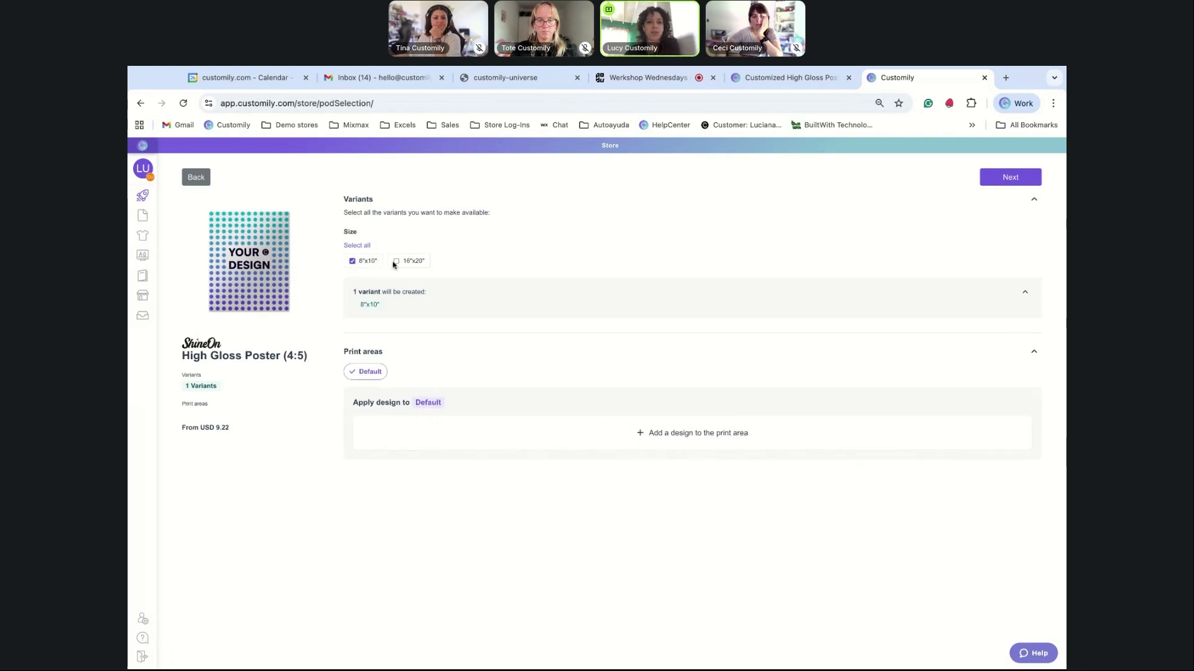
Step: Apply the "There's no family like mine" design from the Crossword category of Customily's designs to the default print area
click(717, 436)
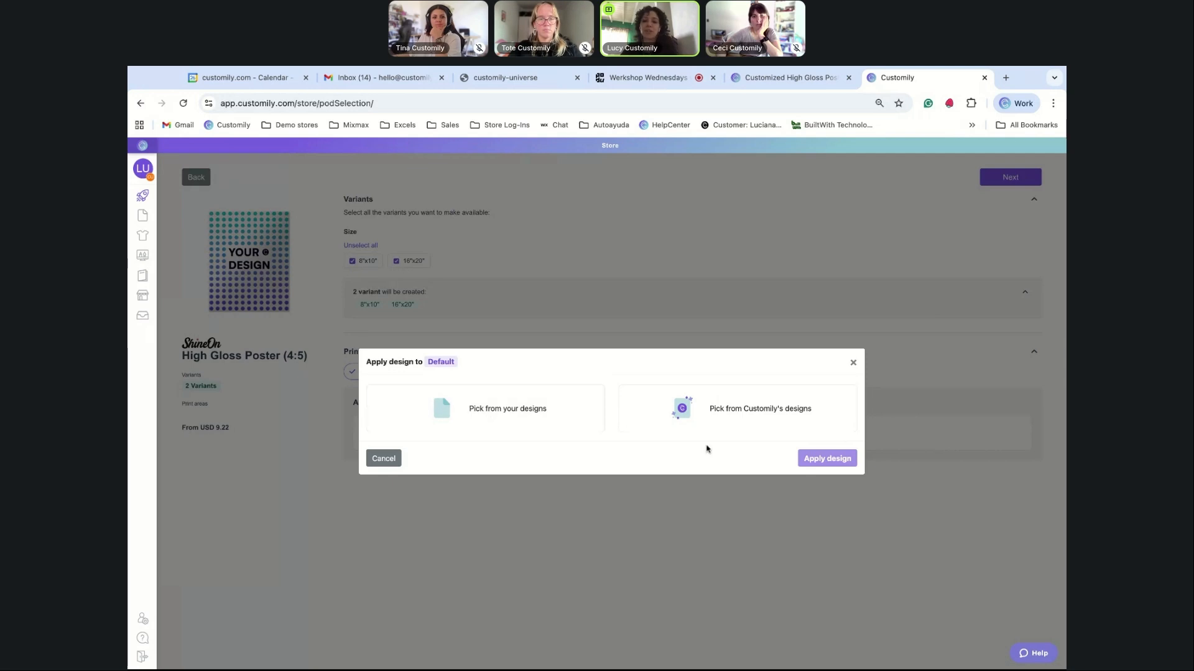
click(687, 411)
click(449, 313)
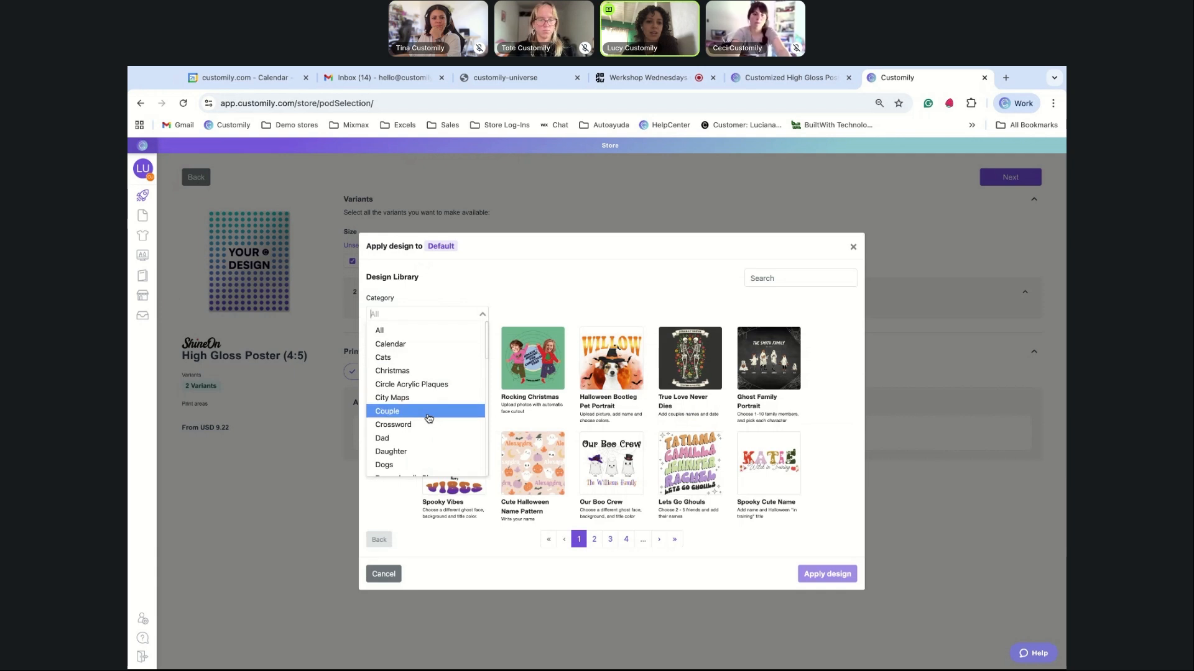
click(414, 427)
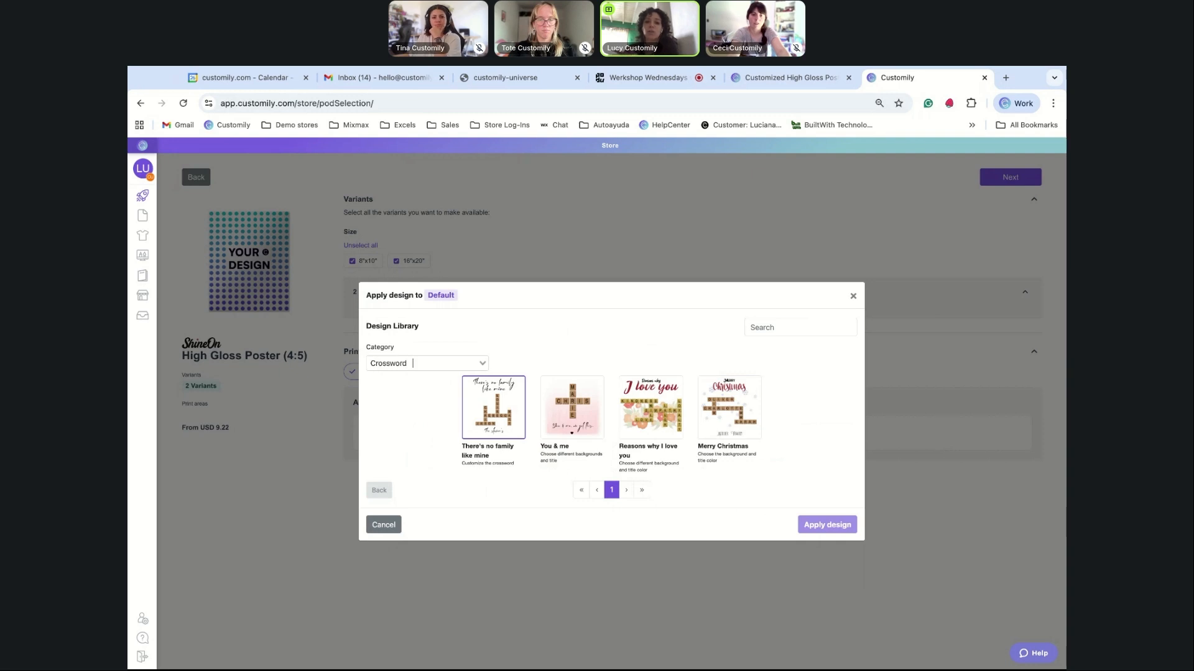
scroll(720, 430, up, 5)
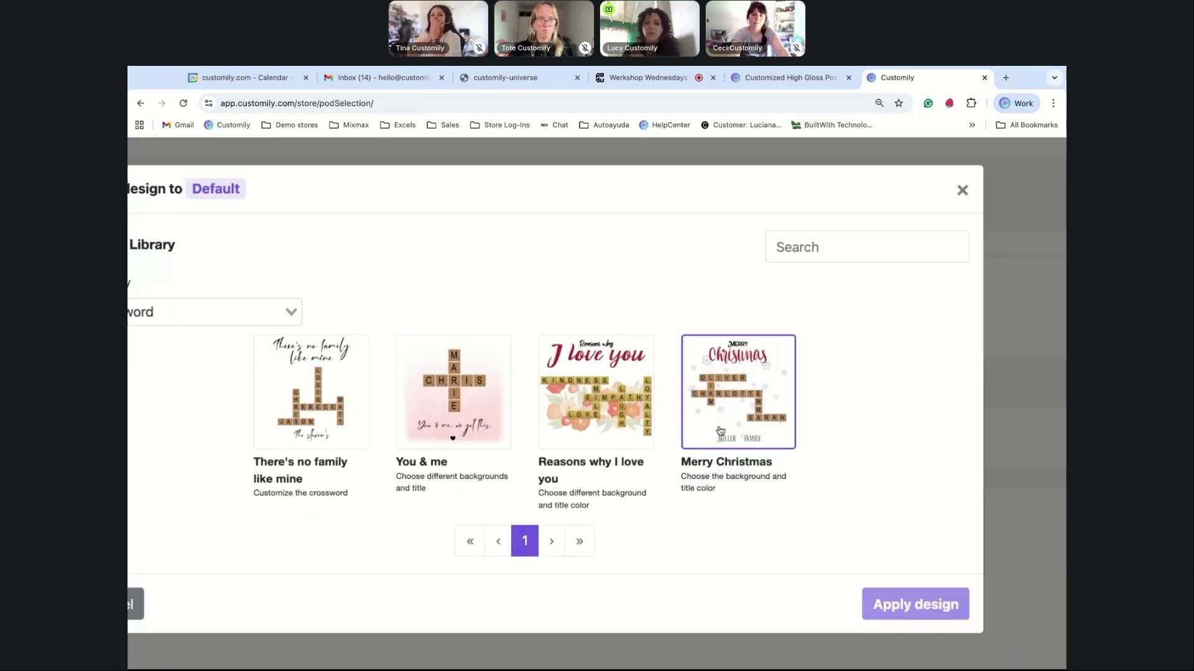
scroll(720, 429, up, 3)
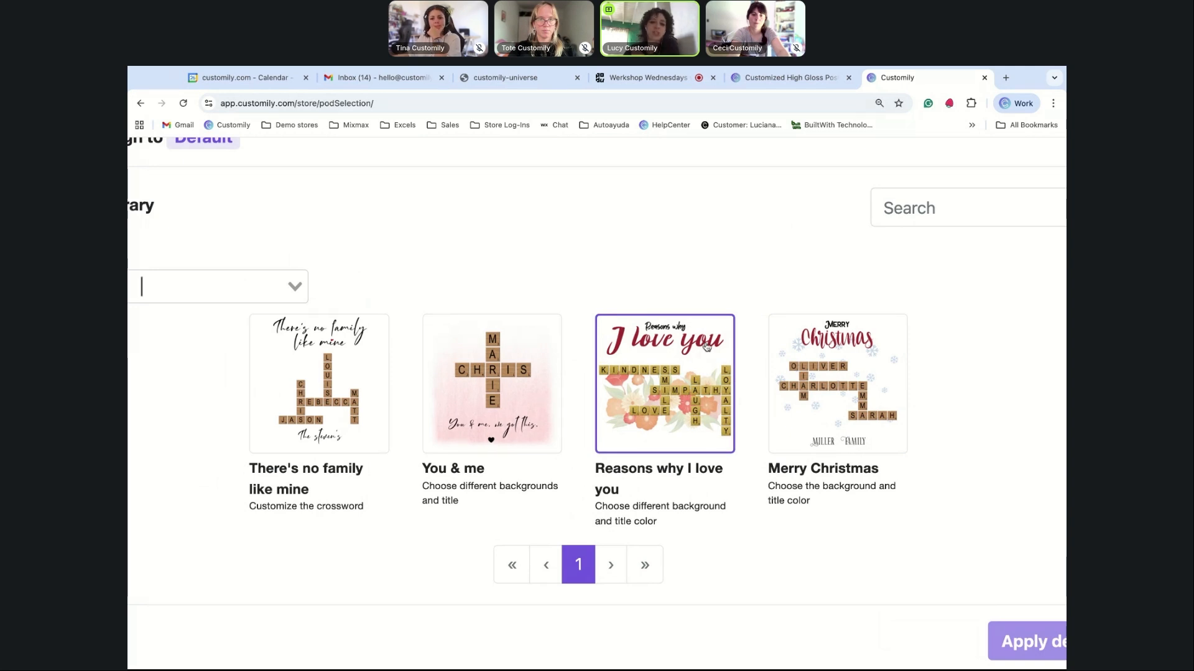
scroll(509, 348, down, 8)
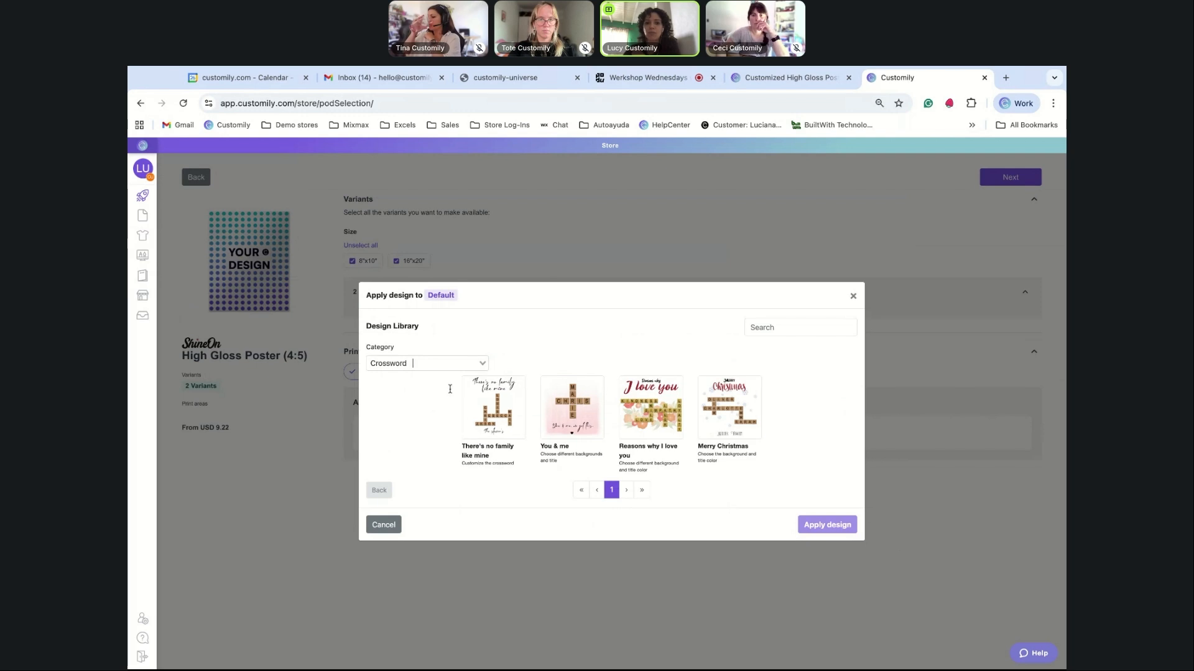
click(509, 421)
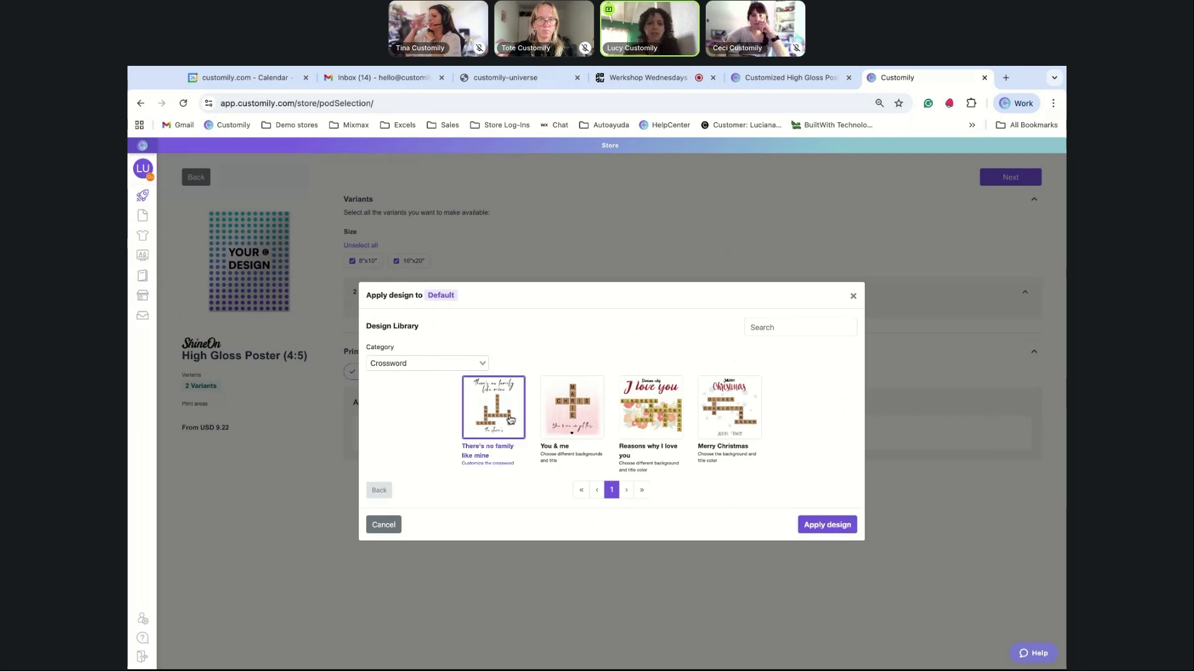
click(827, 525)
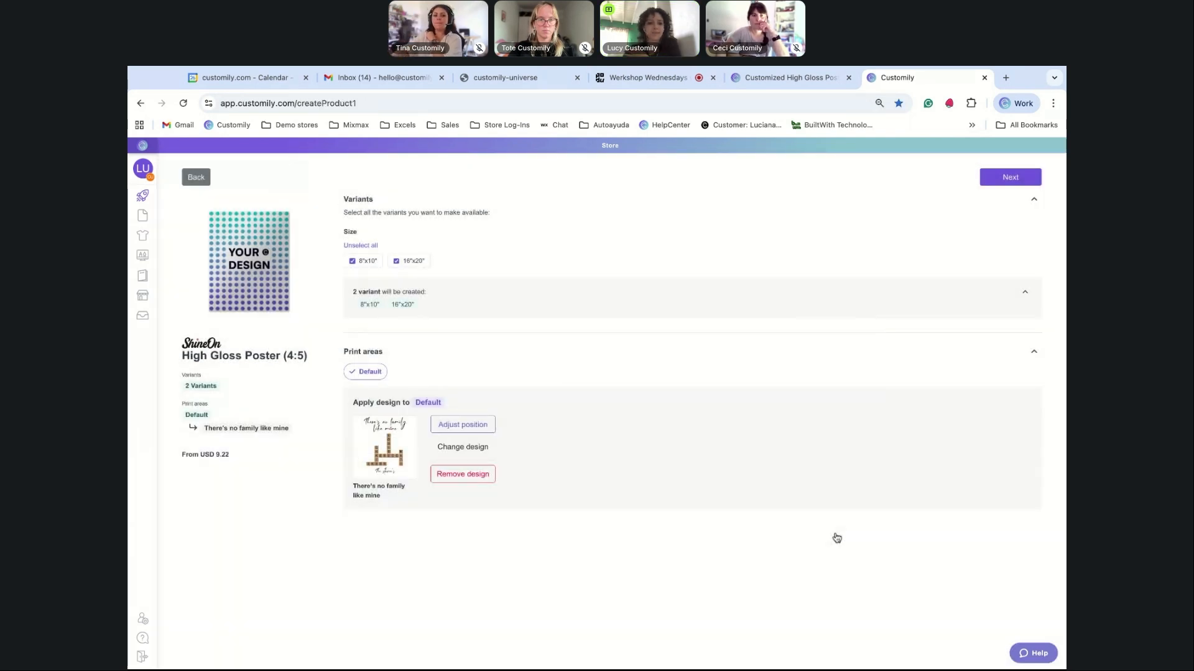
Step: Enlarge the design slightly on both size variants, to about 58.84 mm wide on the 16"x20" poster, and confirm the placement
click(1007, 180)
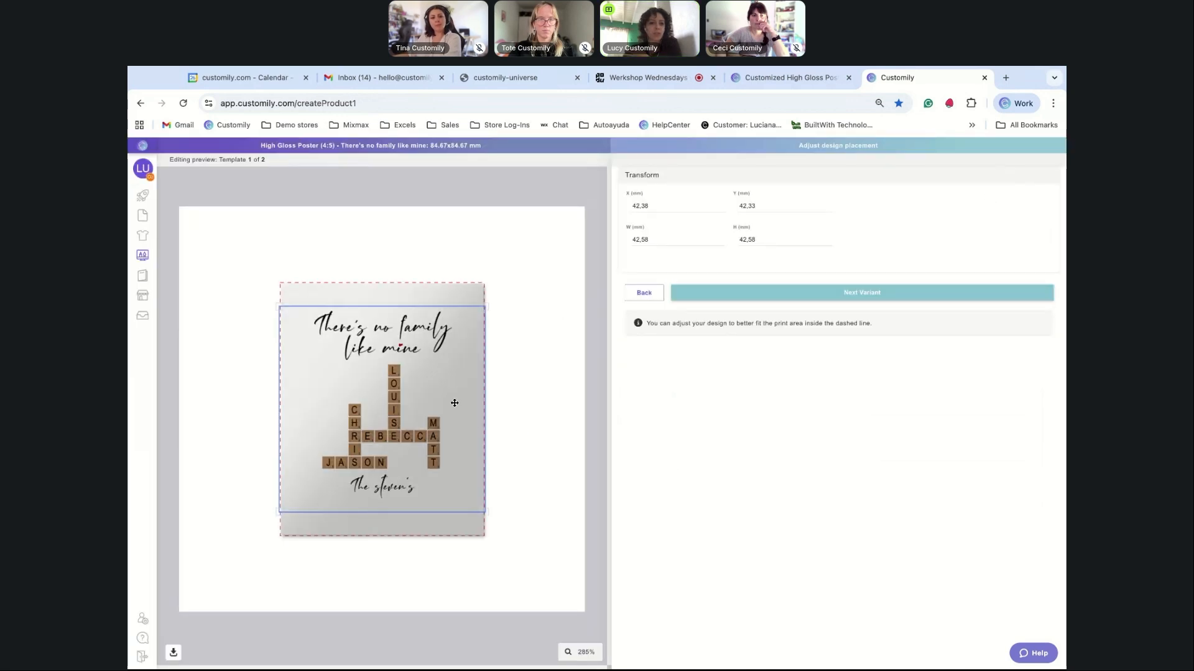
drag(486, 307, 497, 295)
click(693, 293)
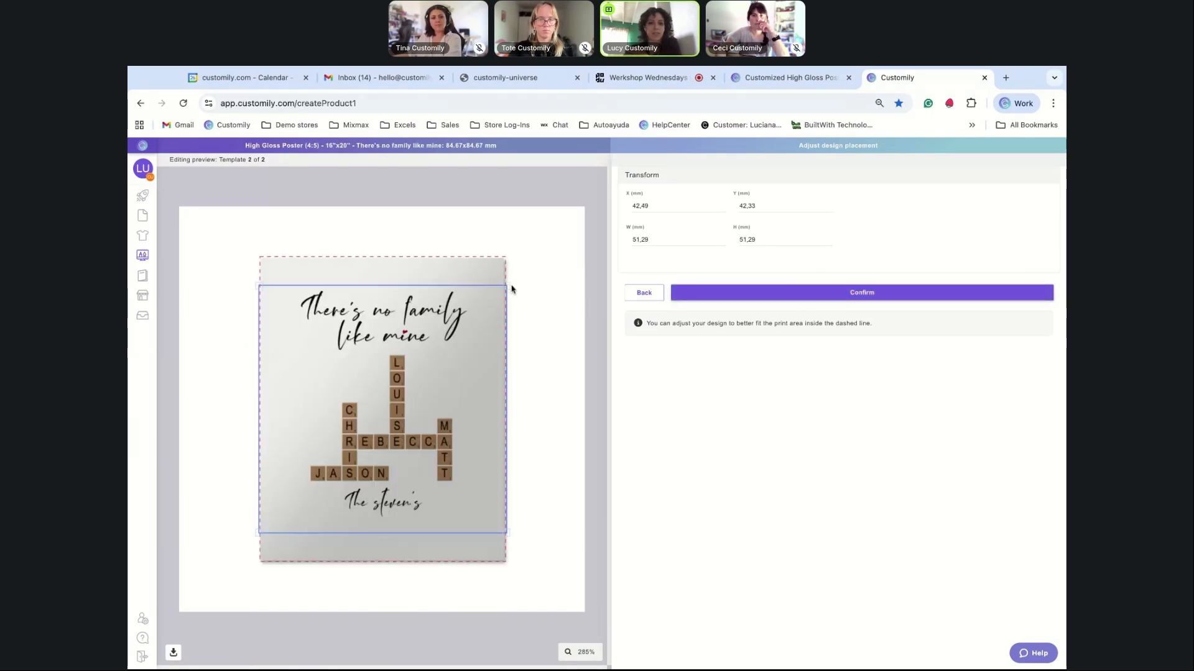
drag(506, 286, 525, 268)
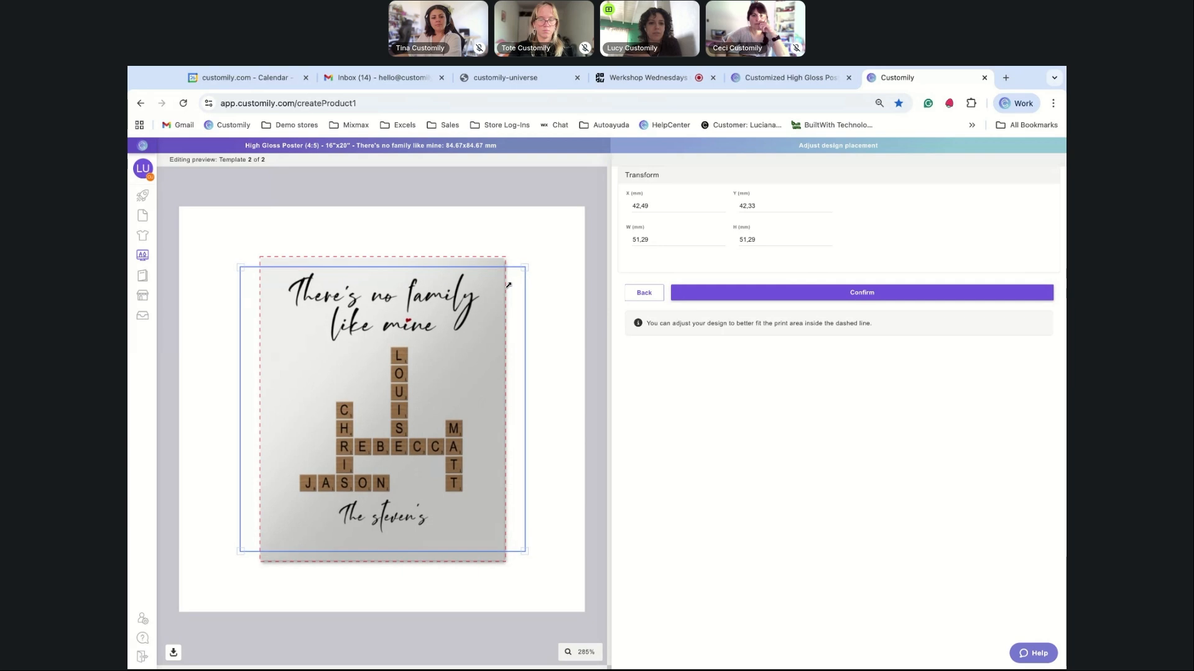
click(835, 298)
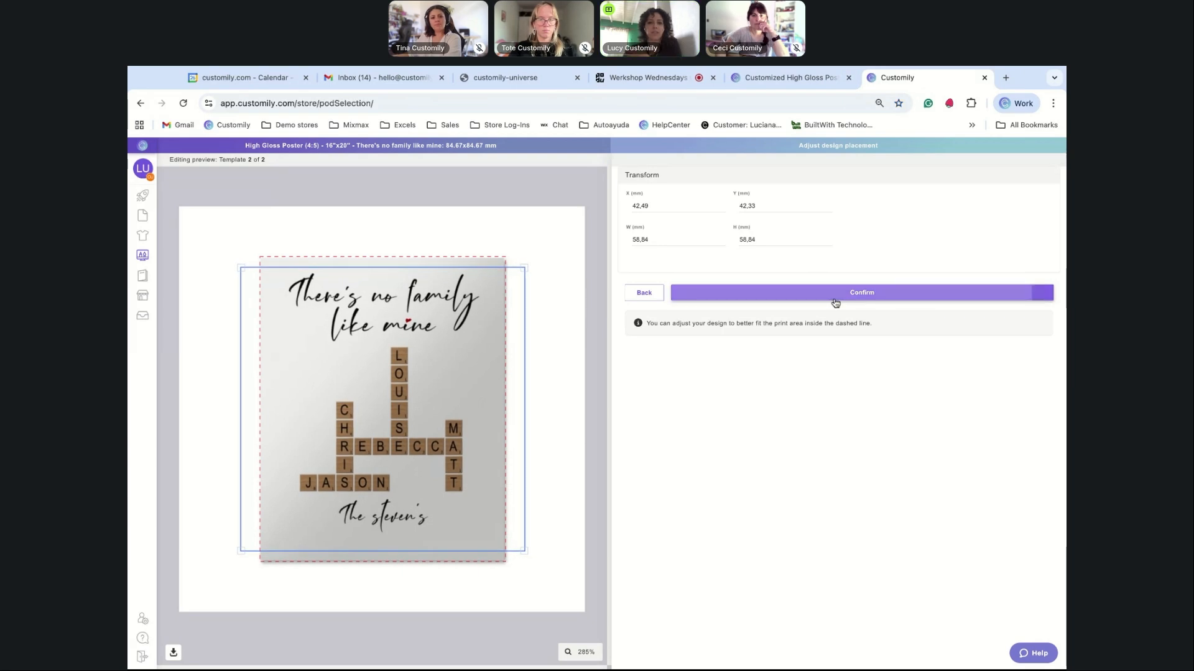
Step: Create the poster product in the customily-universe.myshopify.com store
click(1005, 182)
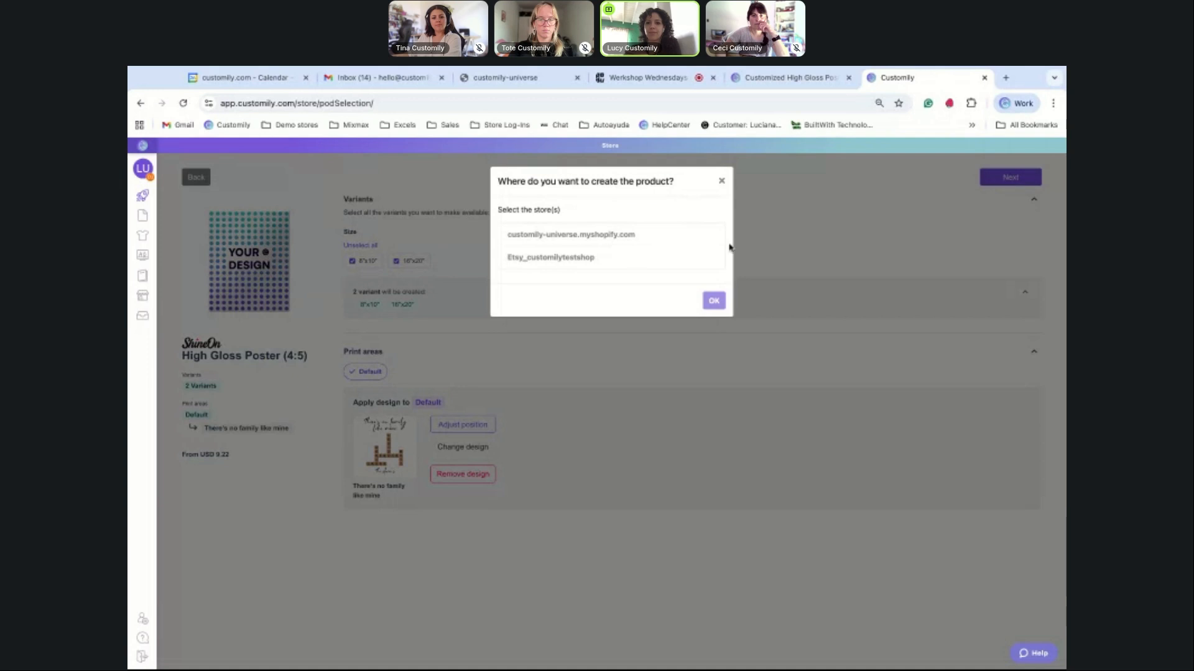
click(634, 242)
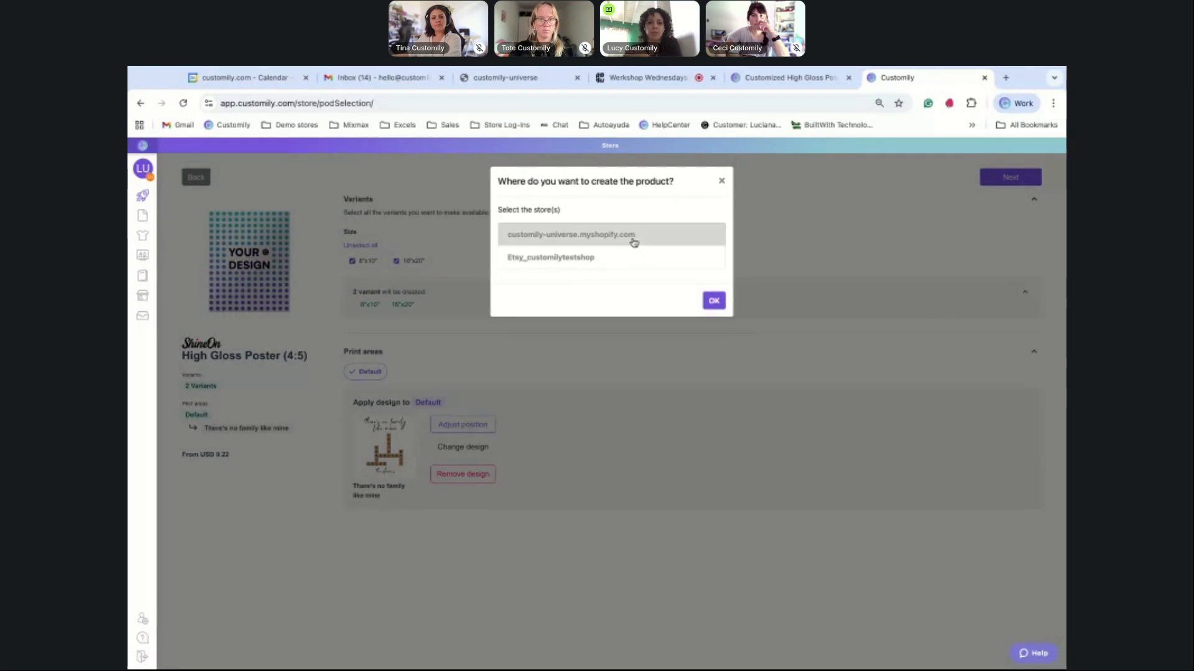
click(715, 303)
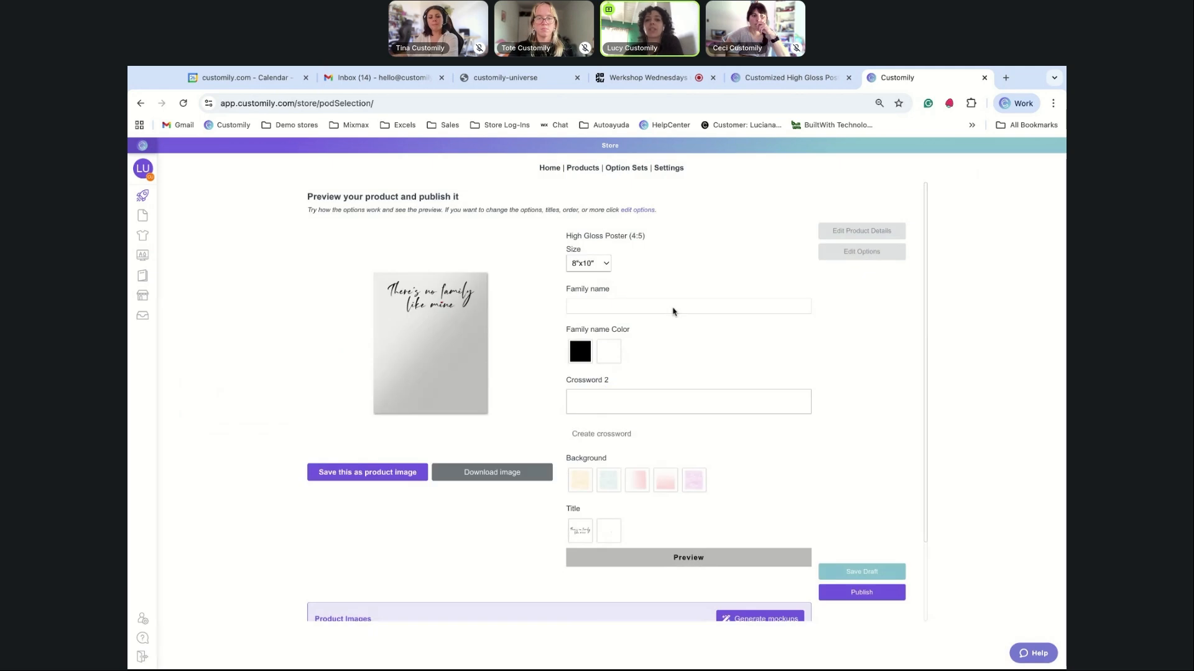
Step: Enter a family name in the new poster's product preview
click(671, 307)
text(T)
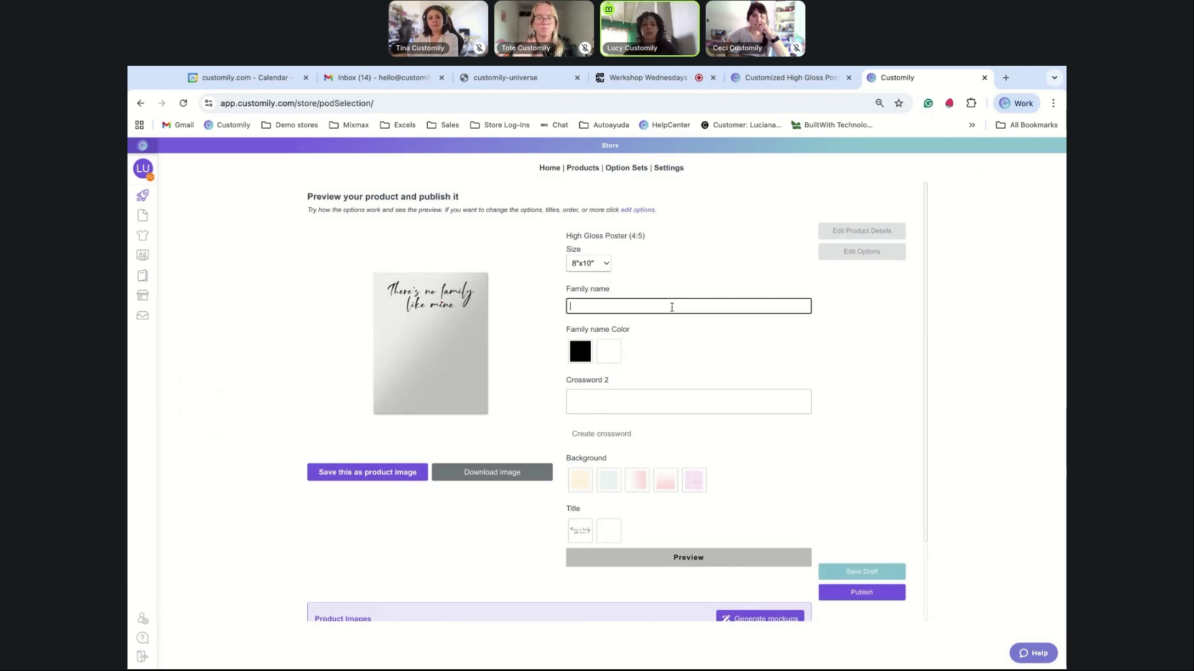
text(he )
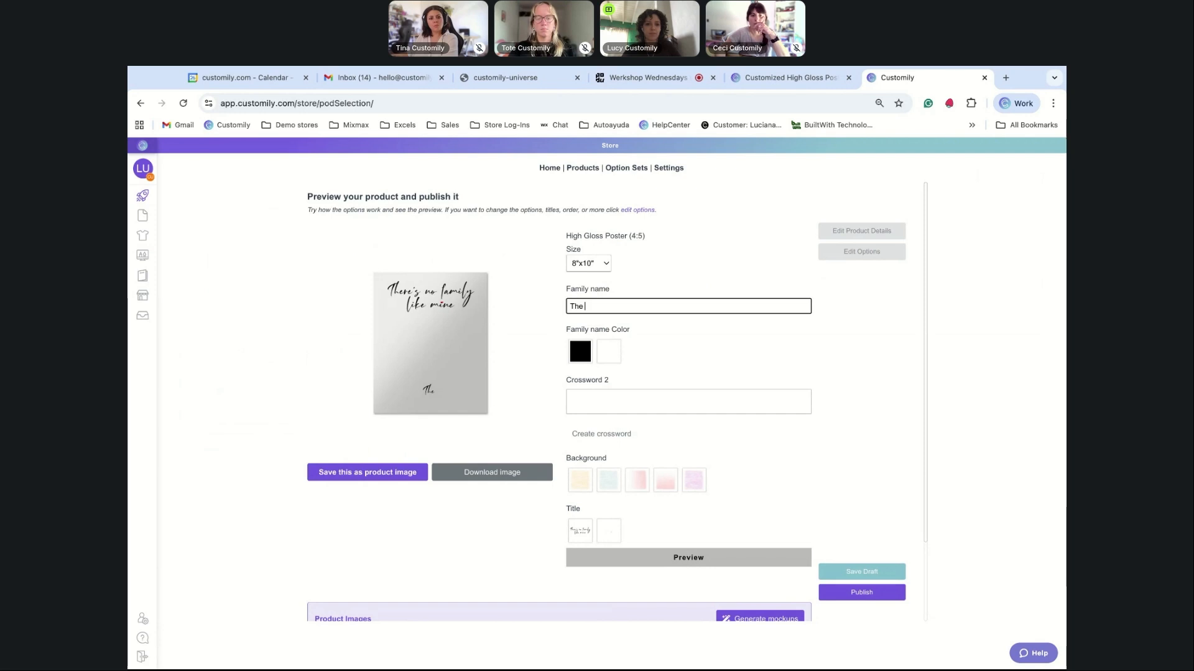
text(Pearsons)
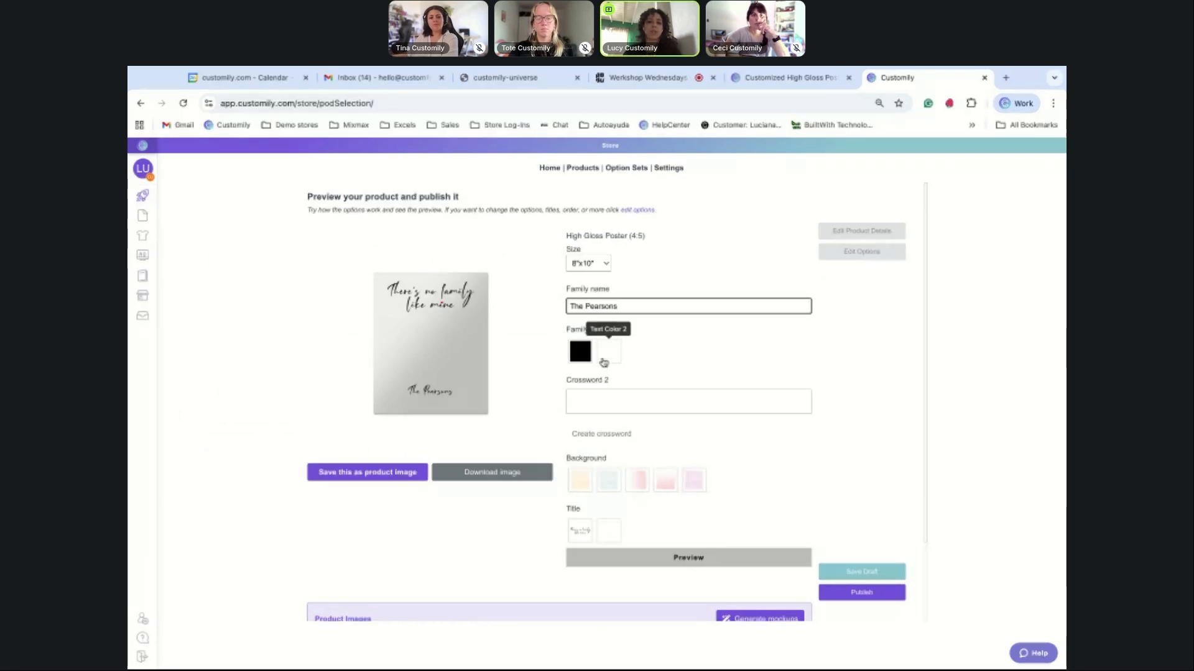
Step: Try the light blue and purple full color backgrounds on the poster preview, settling on light blue
click(608, 487)
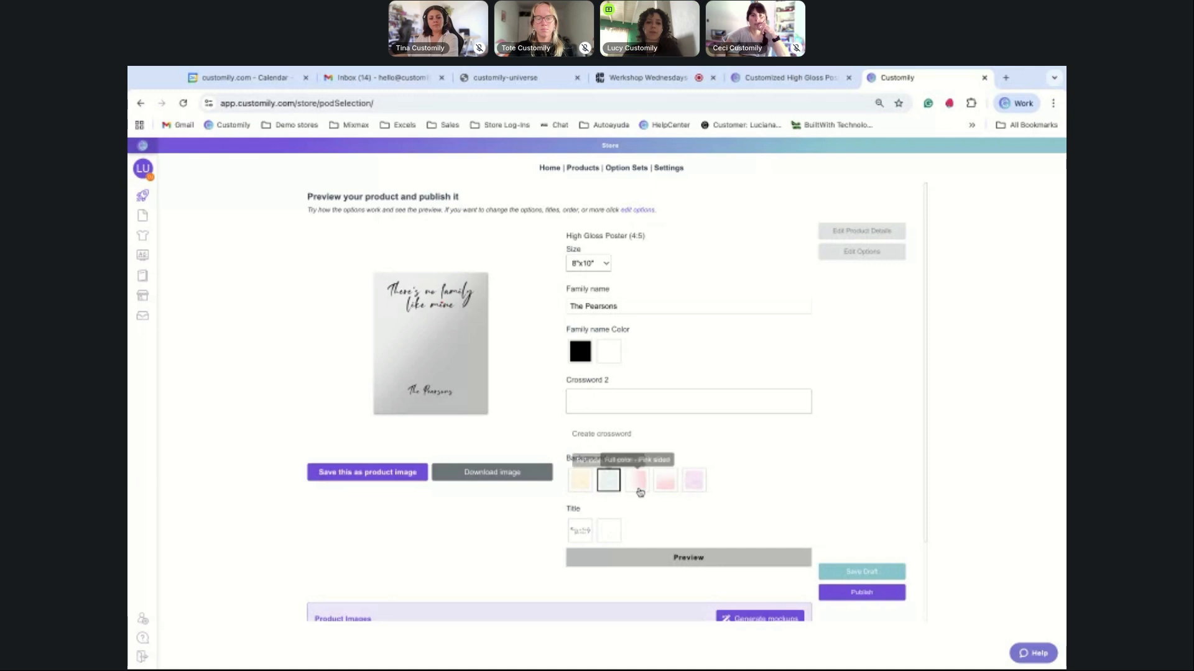
click(700, 485)
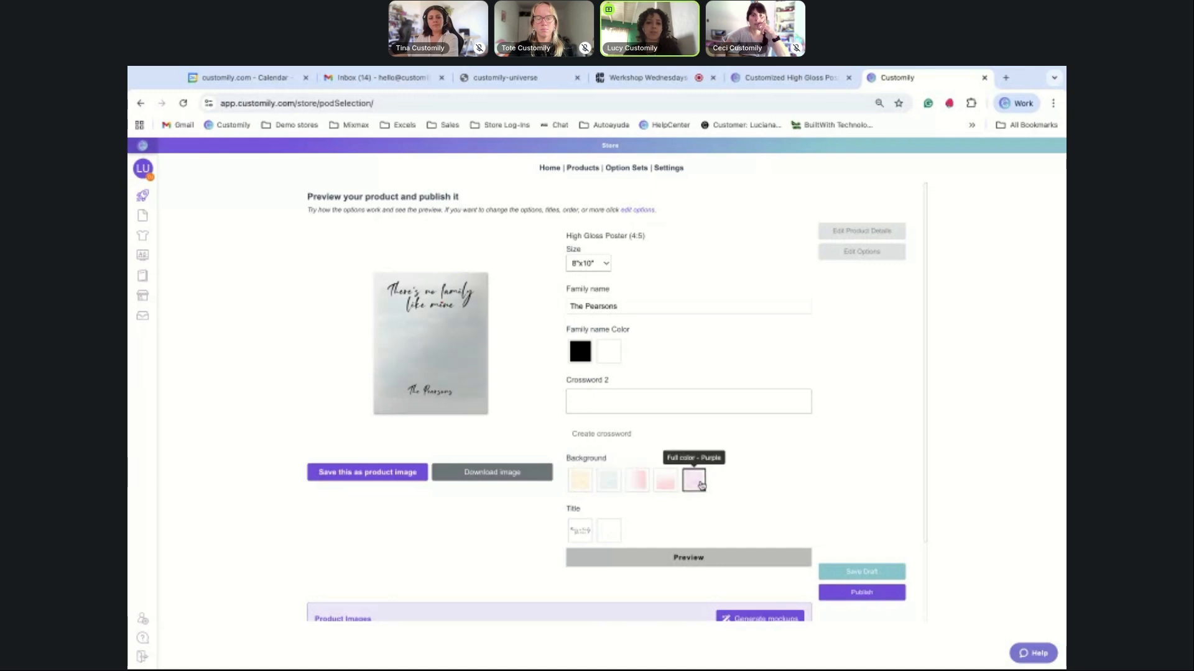
click(613, 480)
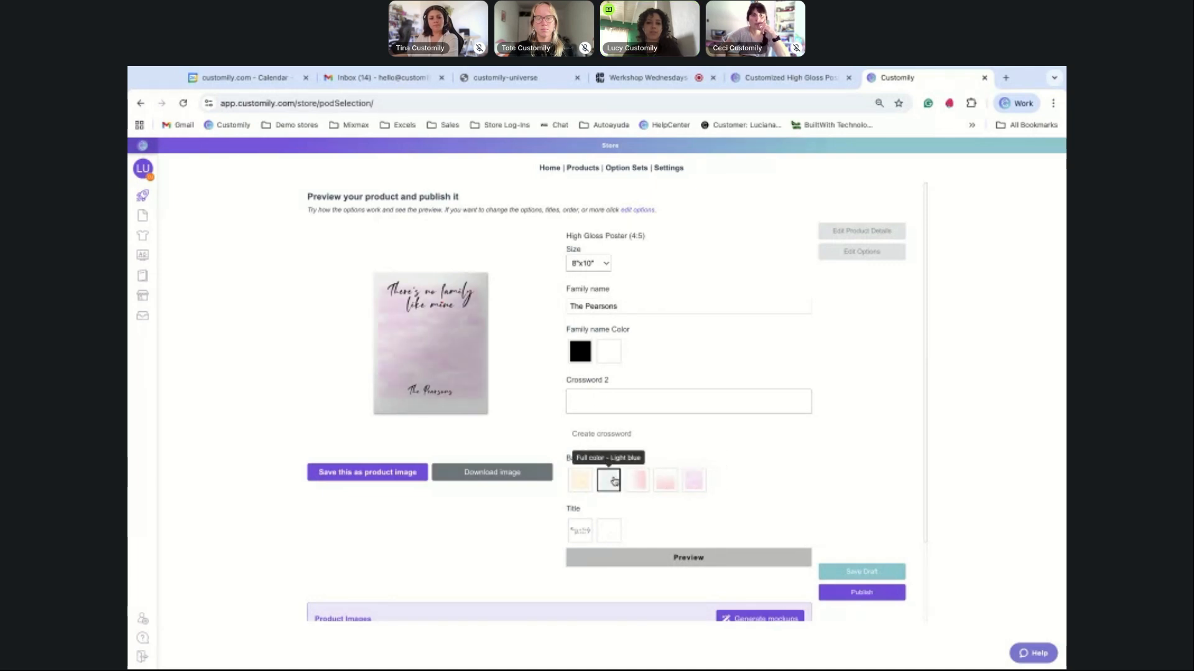
Step: Enter four comma-separated family members' first names as the crossword words and create the crossword
click(630, 402)
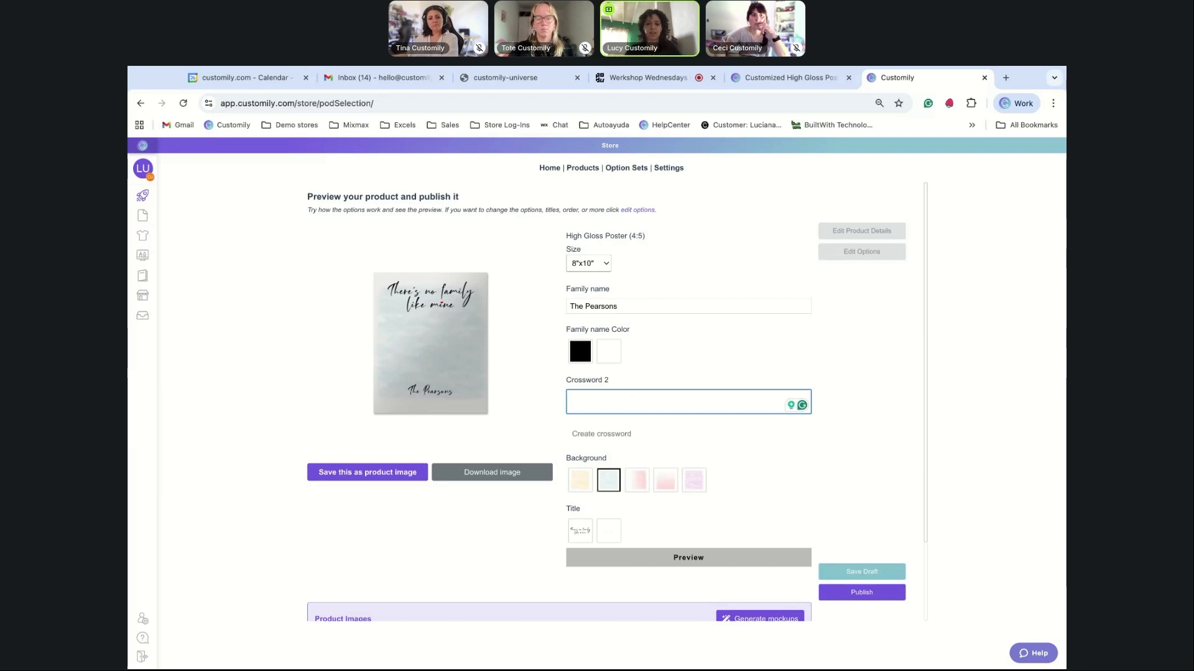
text(Smana)
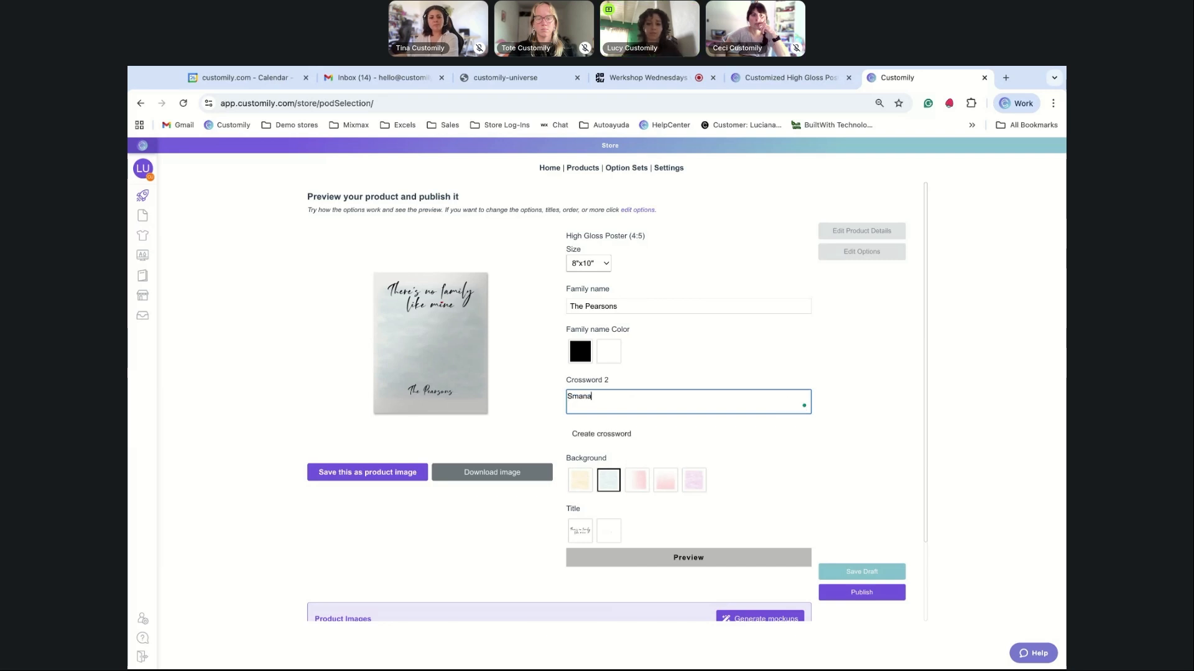
key(BackSpace)
key(BackSpace)
key(BackSpace)
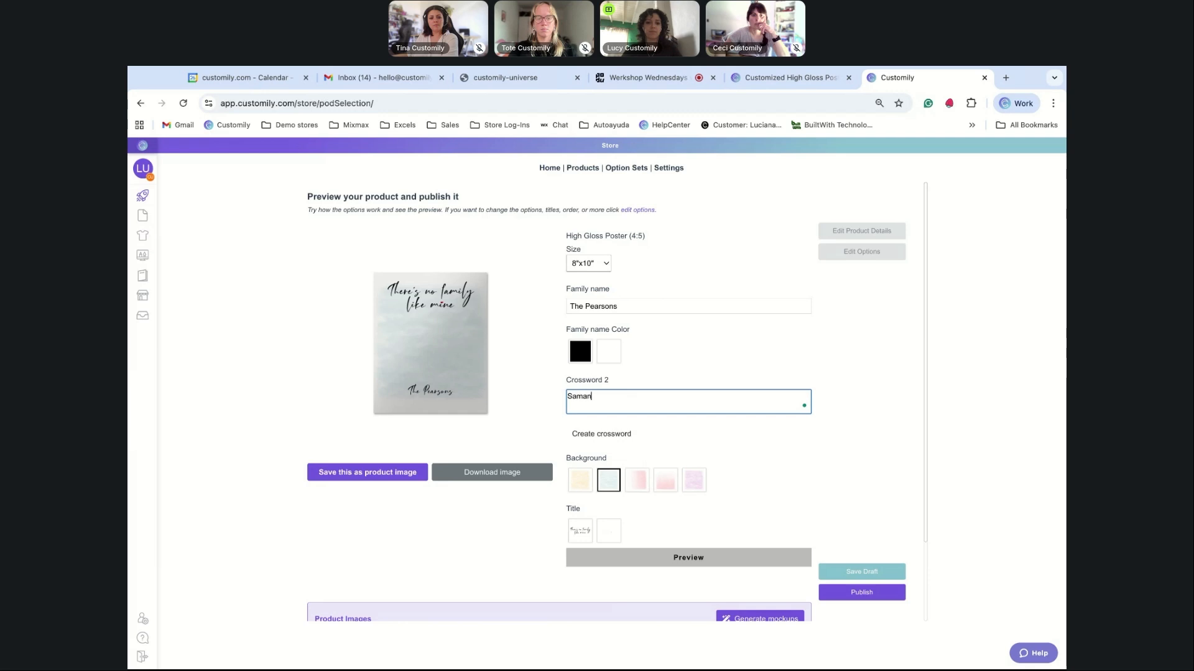
text(mantha, Jam)
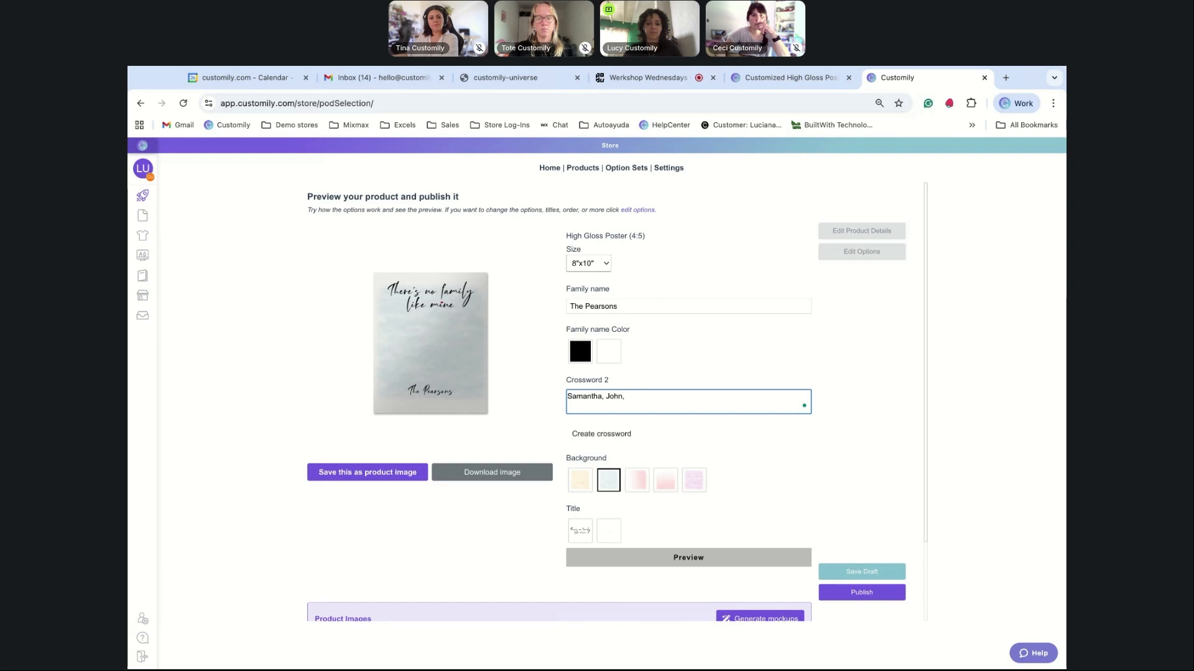
text(, Mary, Lucy)
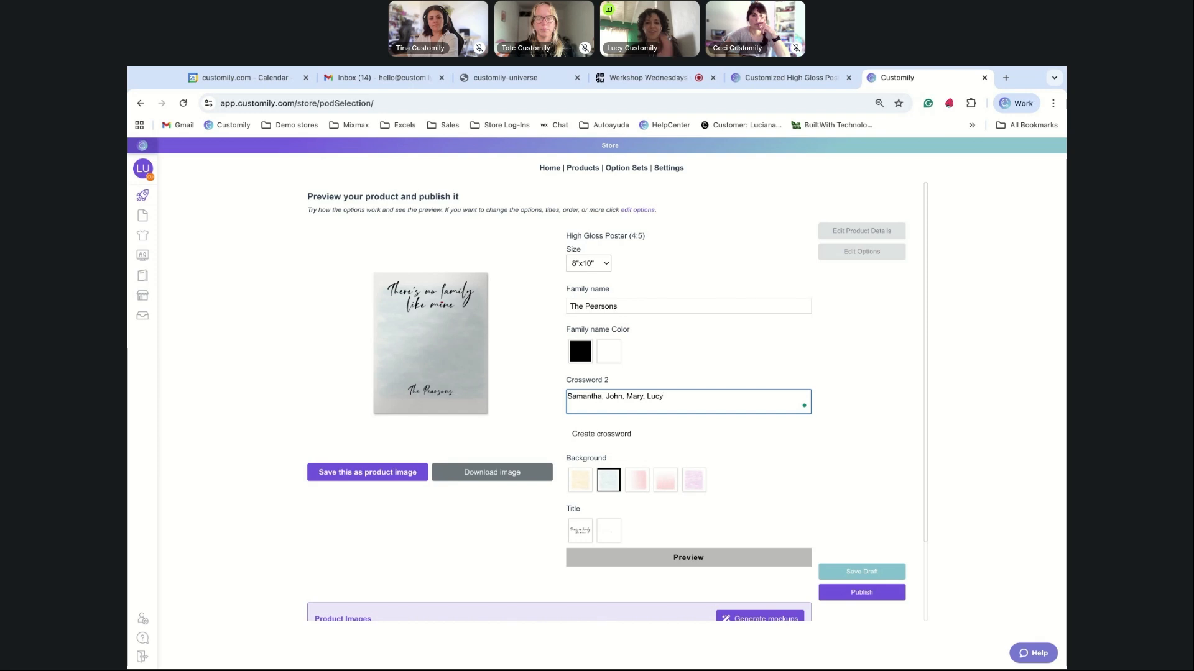
click(620, 434)
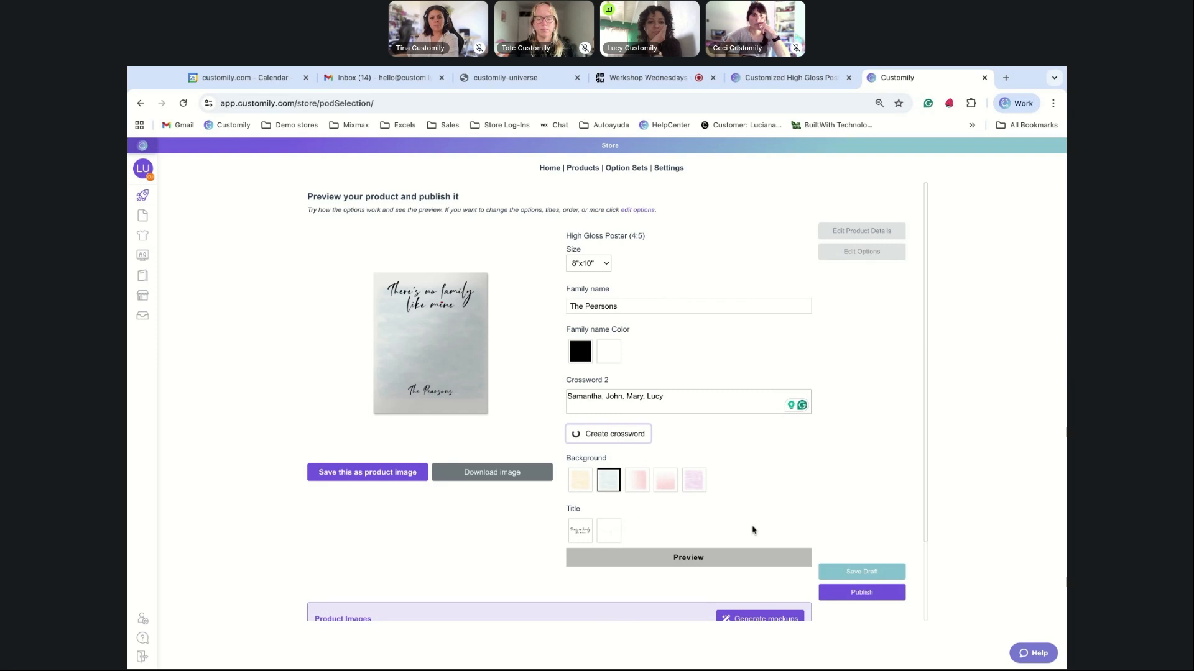
Step: Save the personalized poster preview as the product image
scroll(733, 435, down, 1)
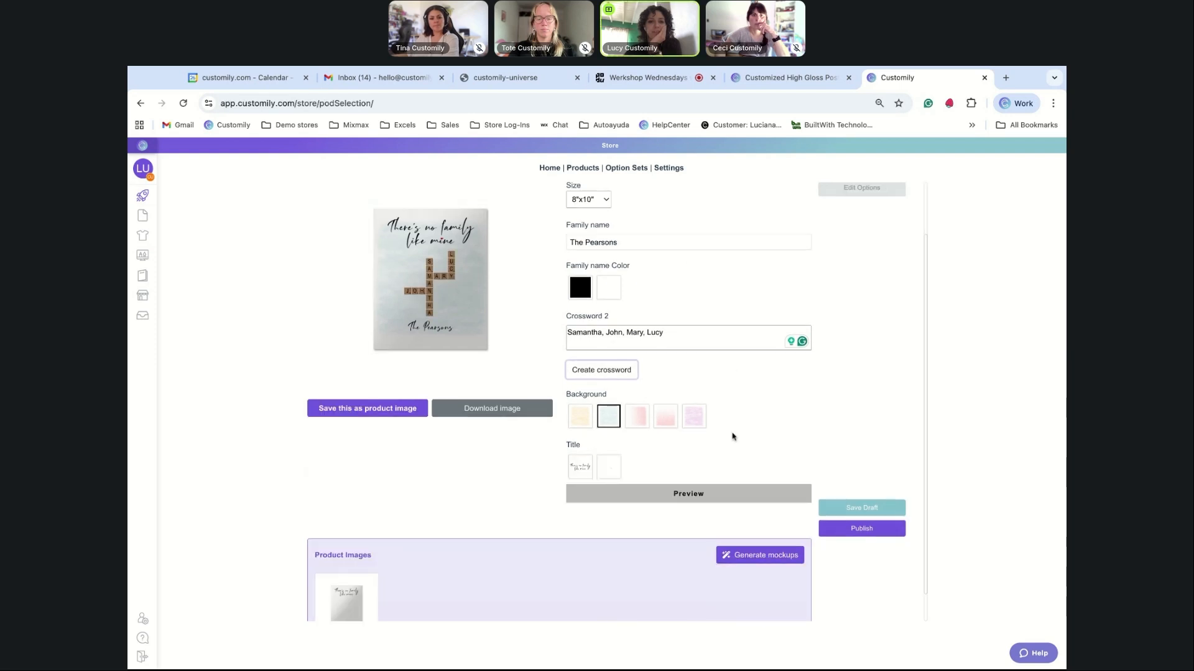
scroll(733, 437, up, 1)
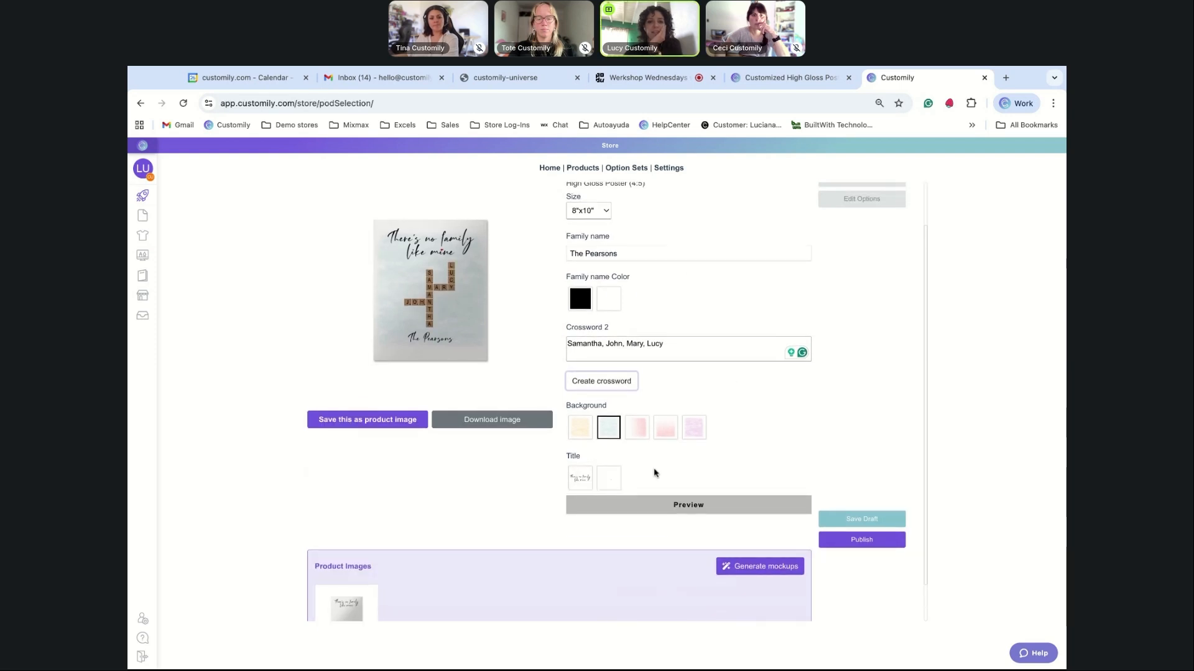
click(347, 427)
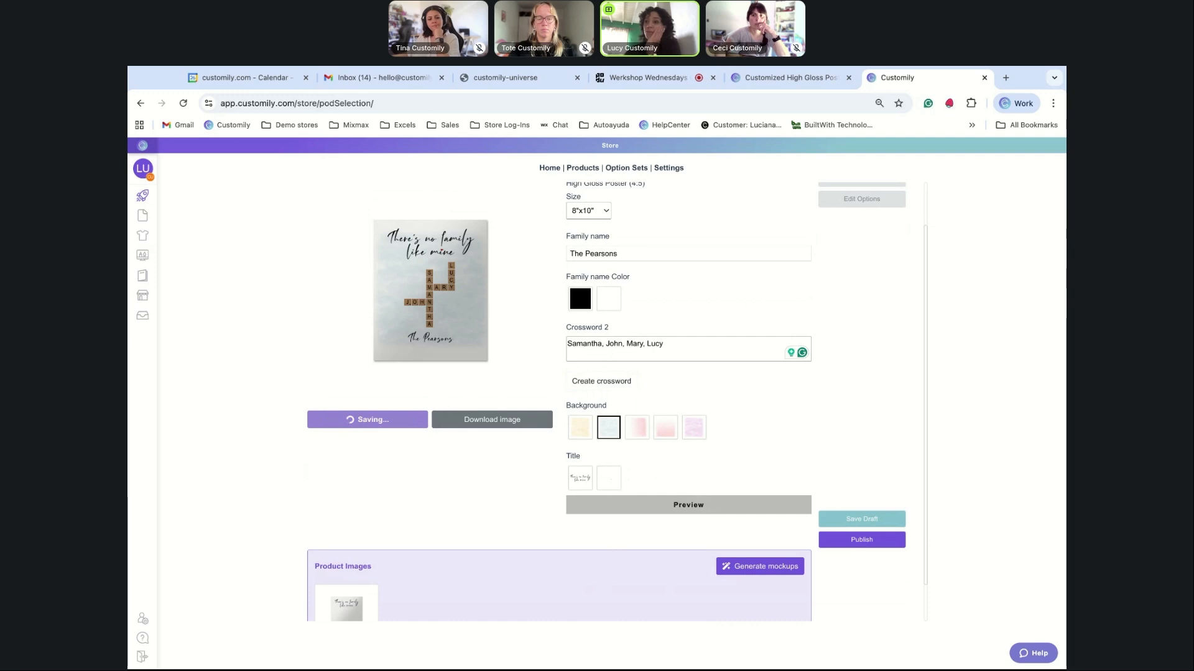
Step: Rename the "Crossword 2" option to "Crossword" in the product's option set
scroll(777, 276, up, 1)
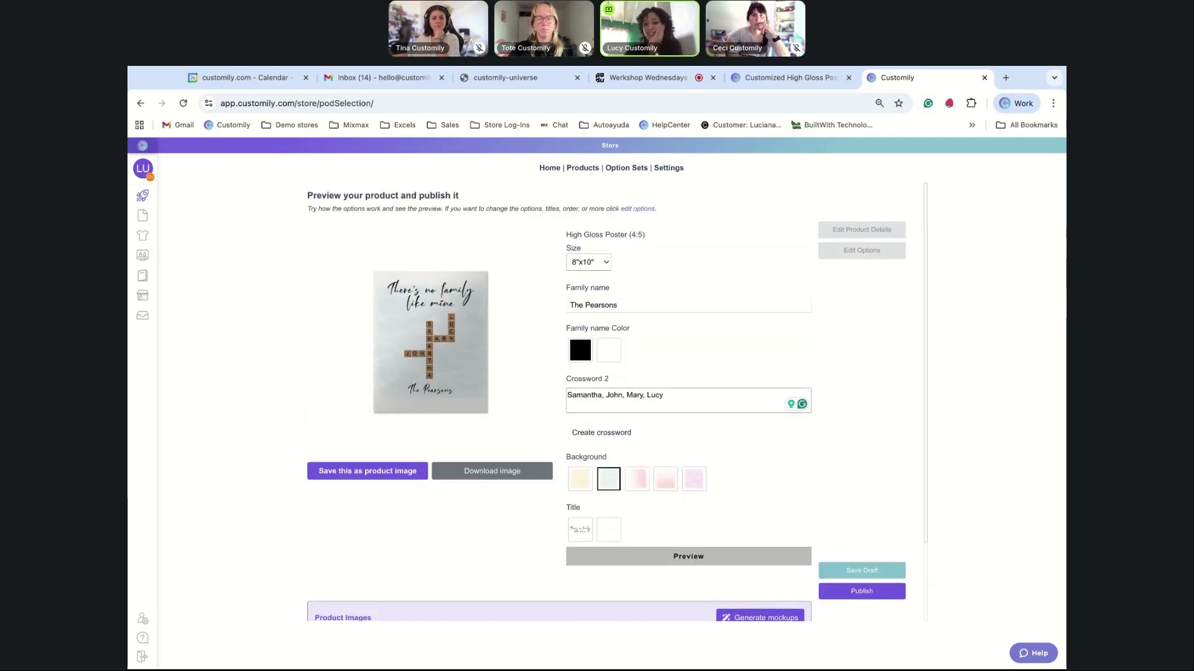
click(875, 255)
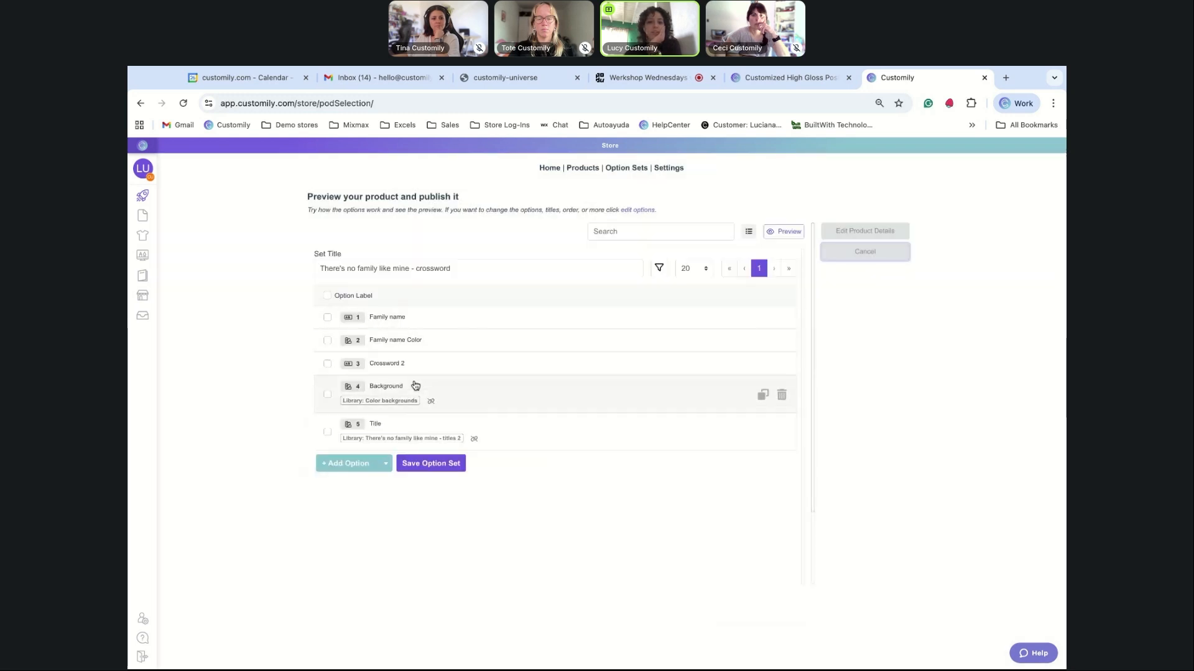
click(399, 371)
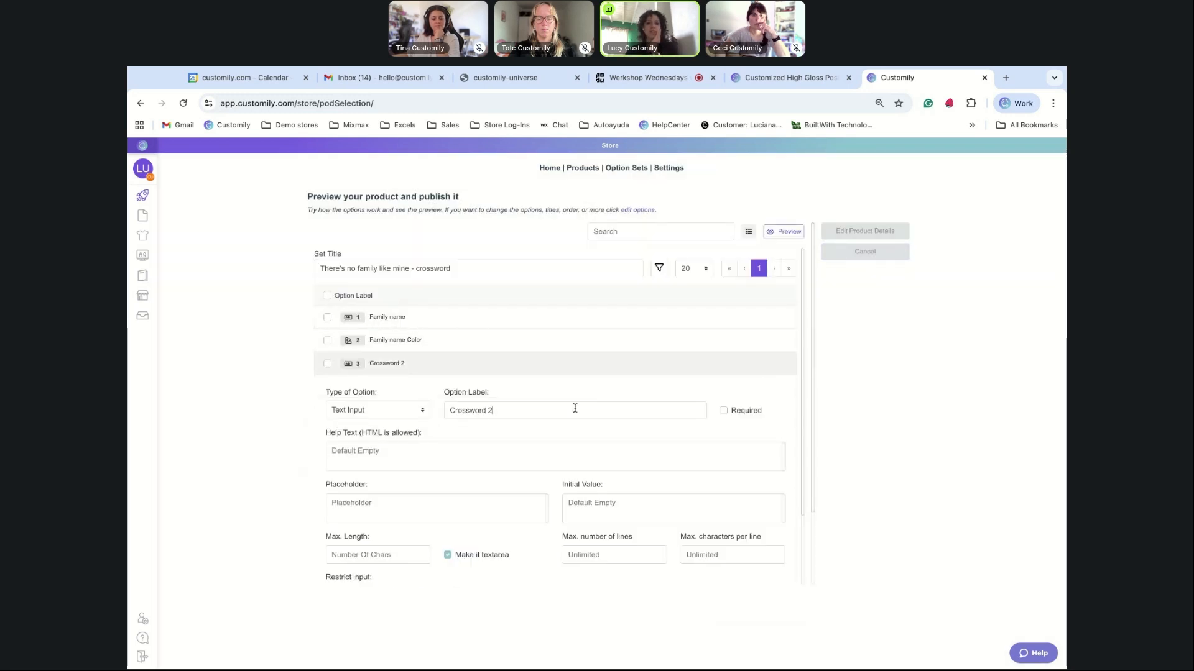
key(BackSpace)
key(BackSpace)
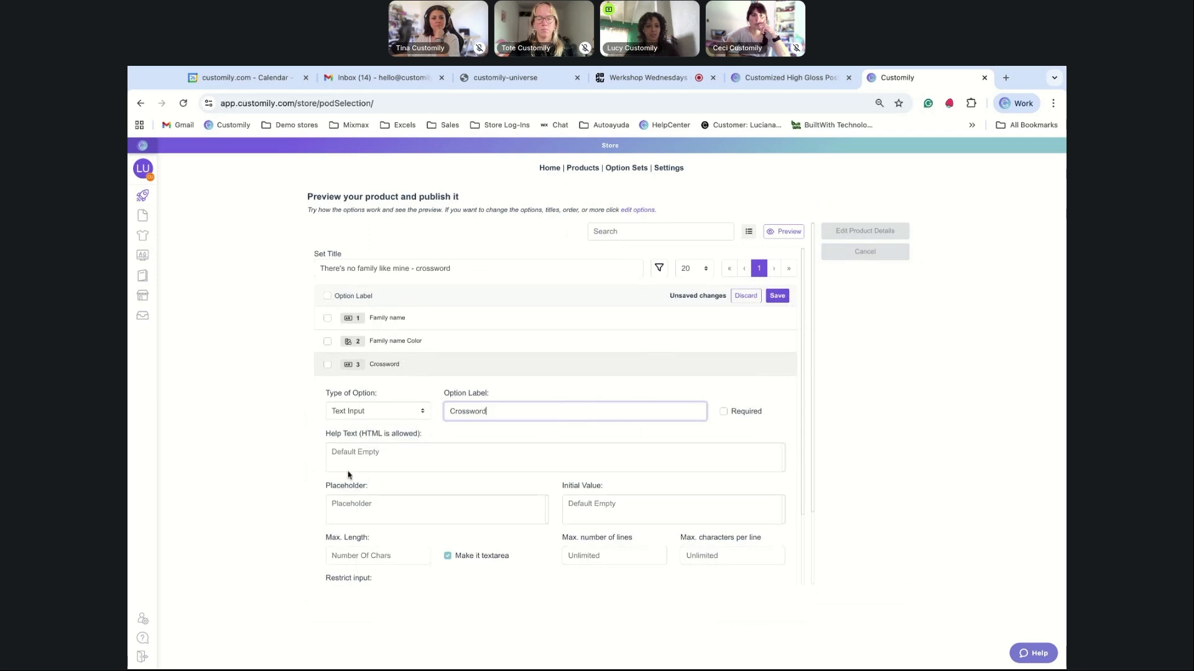
Step: Add the help text "Enter your words to create your own crossword puzzle!" to the Crossword option and save the option set
click(371, 461)
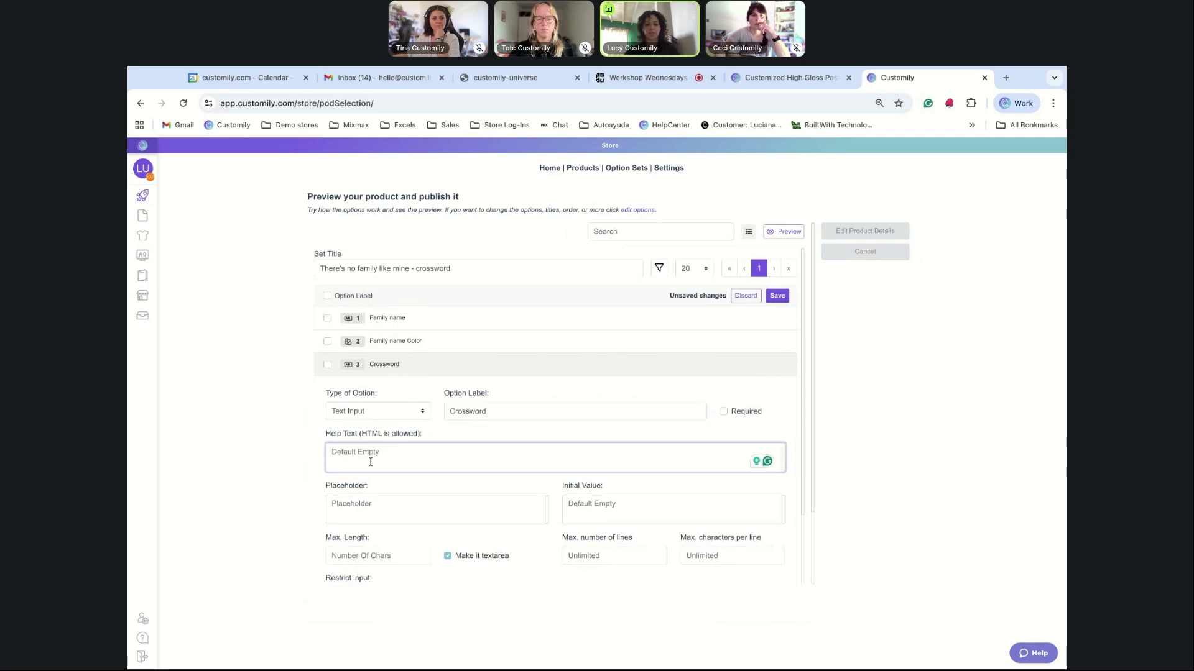
text(Enter your words to create your own cro)
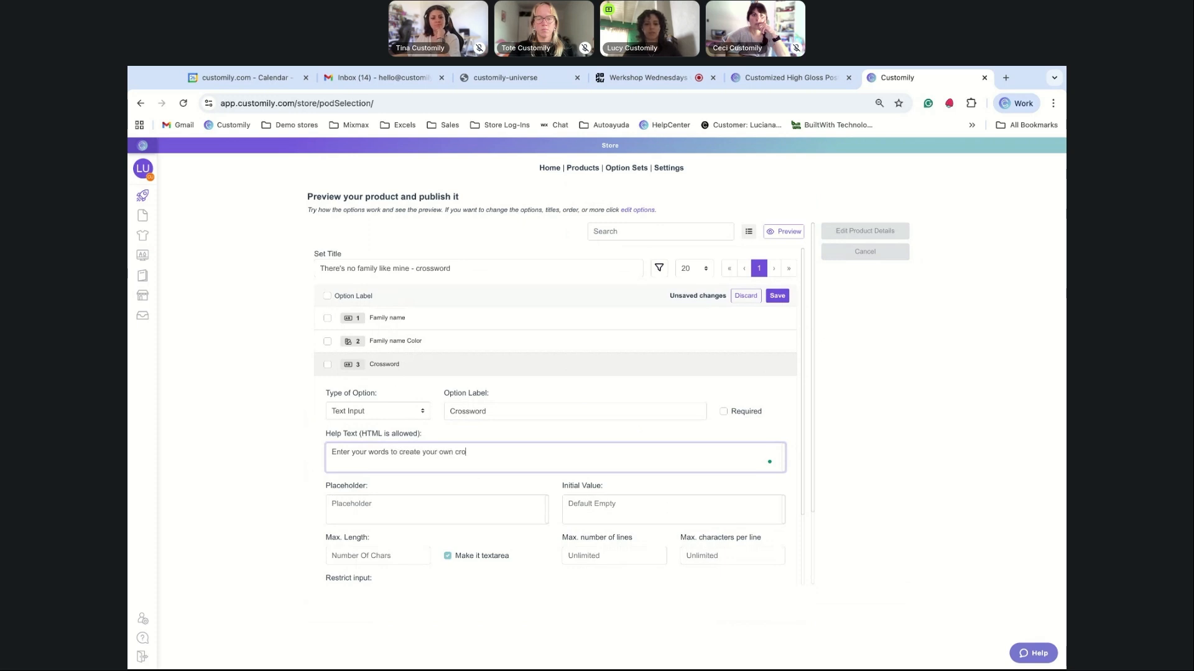
text(ssword p)
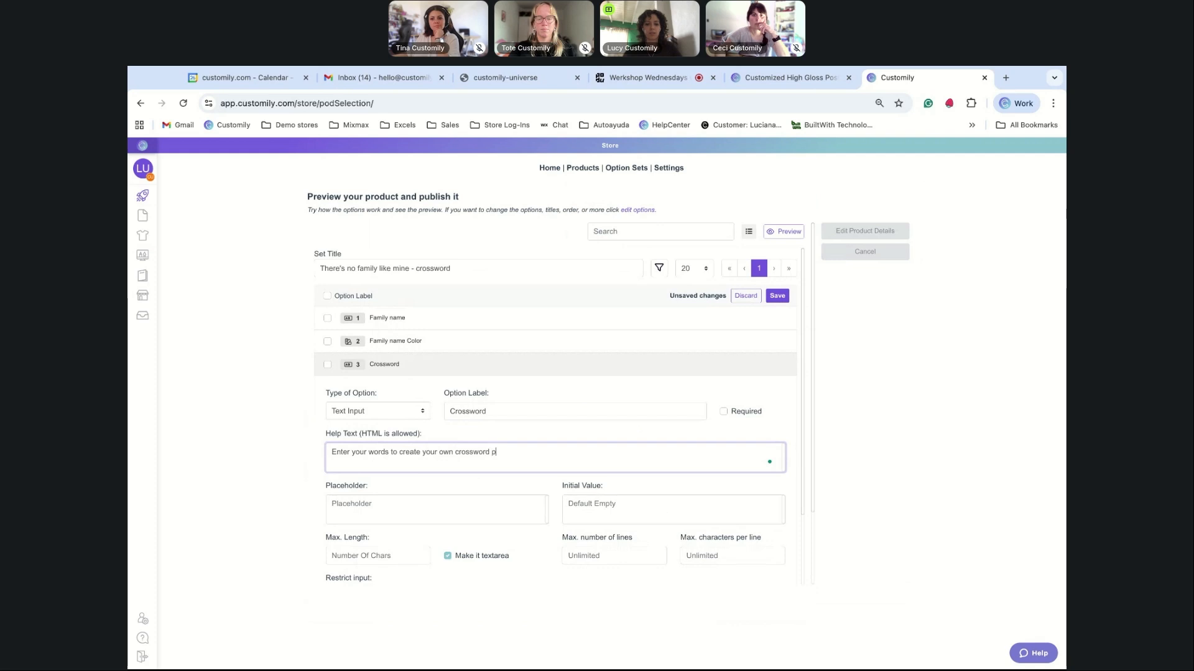
text(uzzle!)
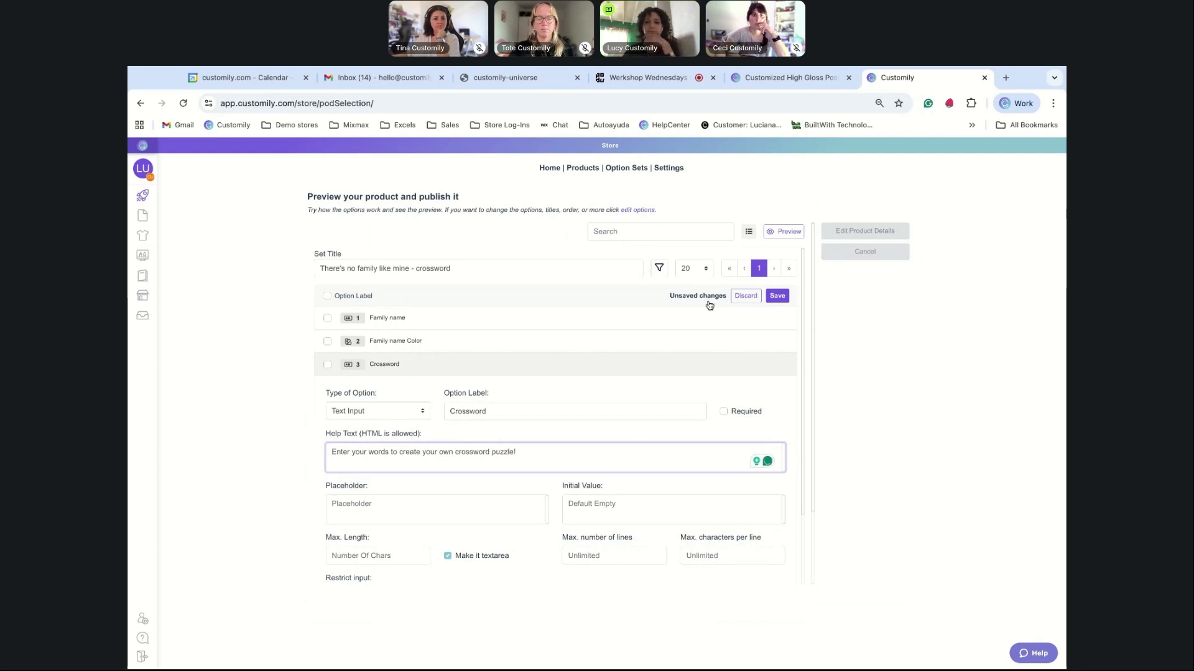
click(775, 297)
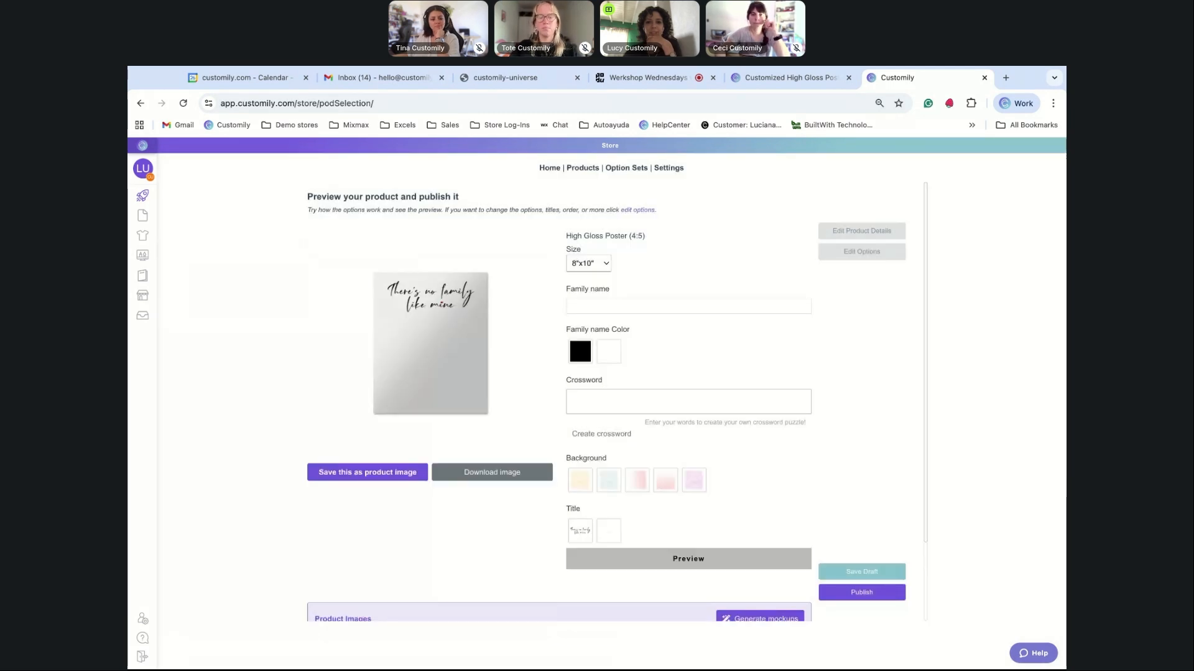
Step: Change the product title to "There's no Family Like Mine- Poster" in the product details
click(872, 237)
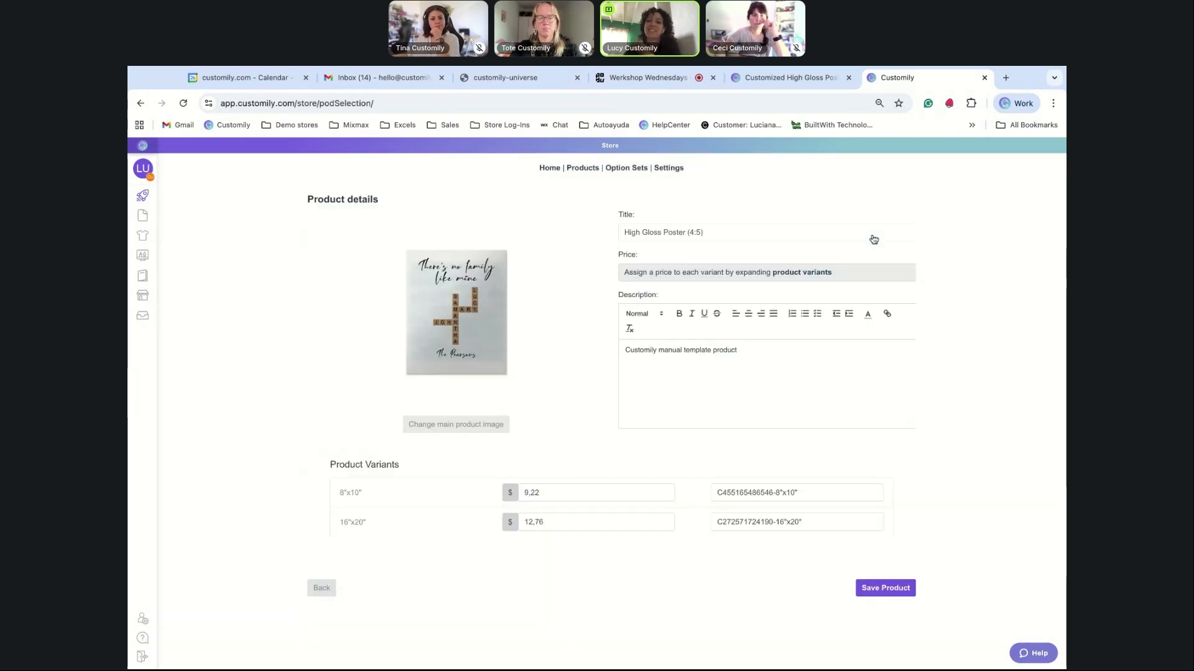
click(734, 231)
key(ctrl+a)
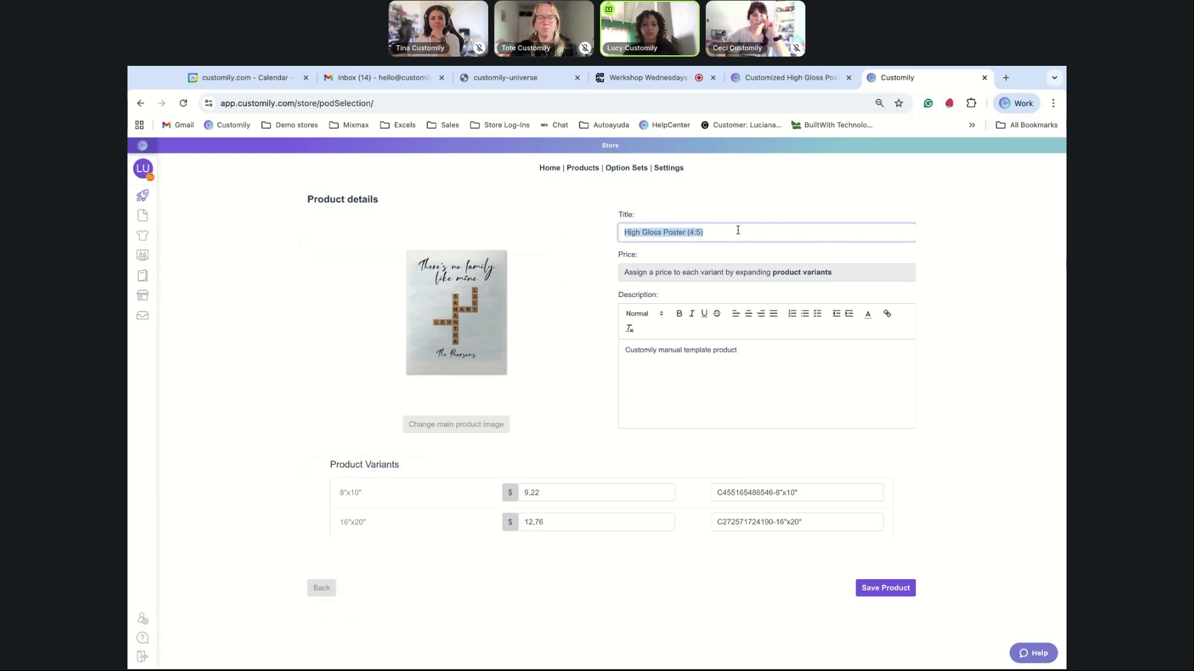
text(There's no Family L)
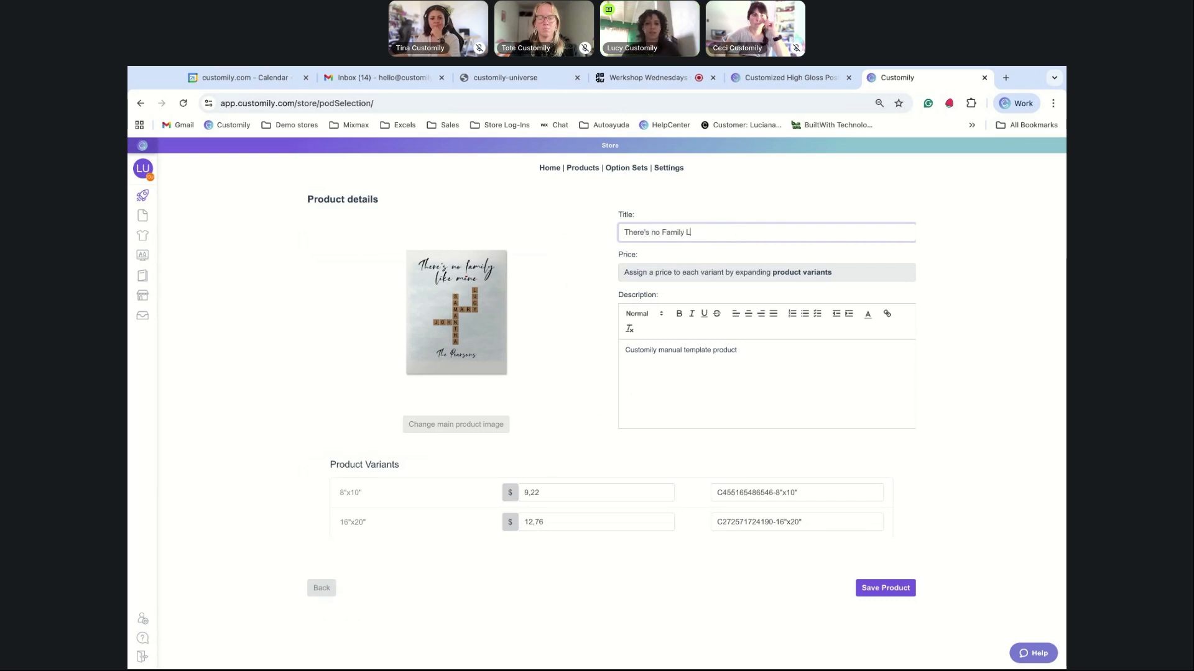
text(ike Mine)
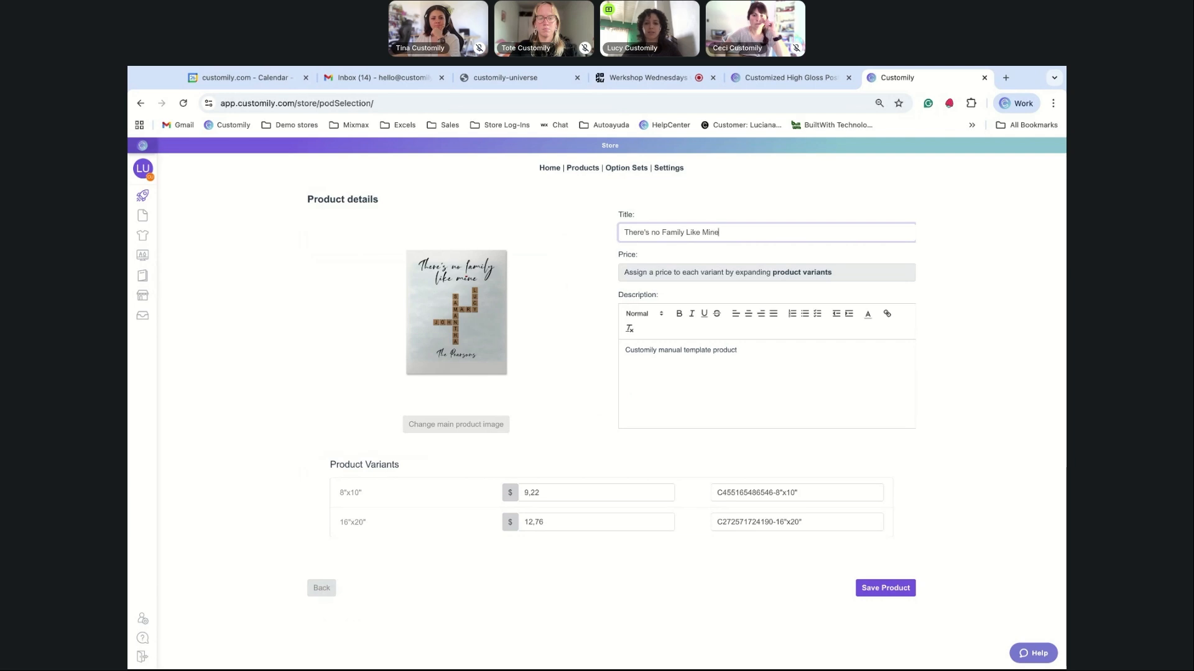
text(- )
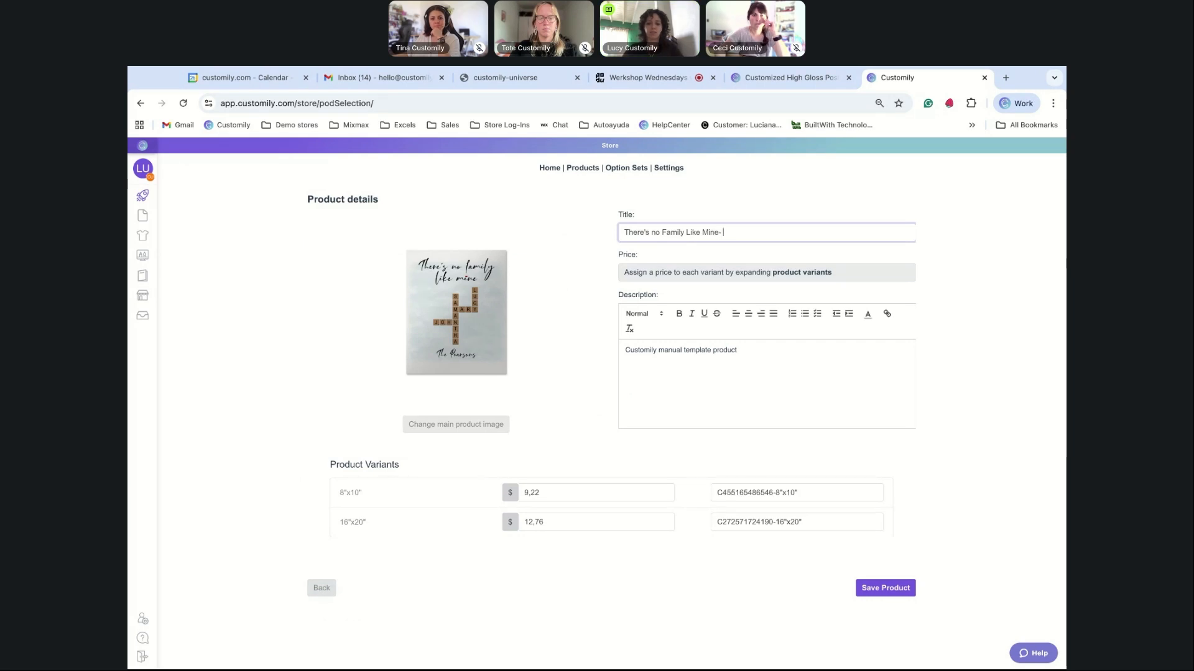
text(Poster)
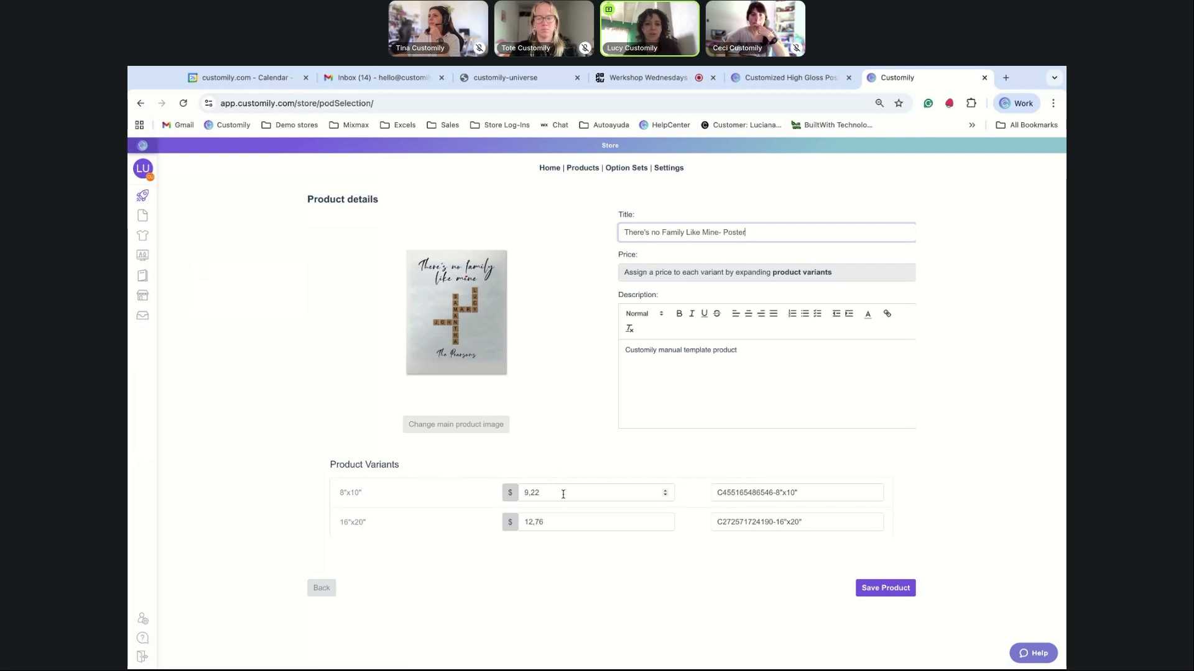
Step: Set the price of the 8"x10" variant to $19,99
click(587, 493)
key(super+a)
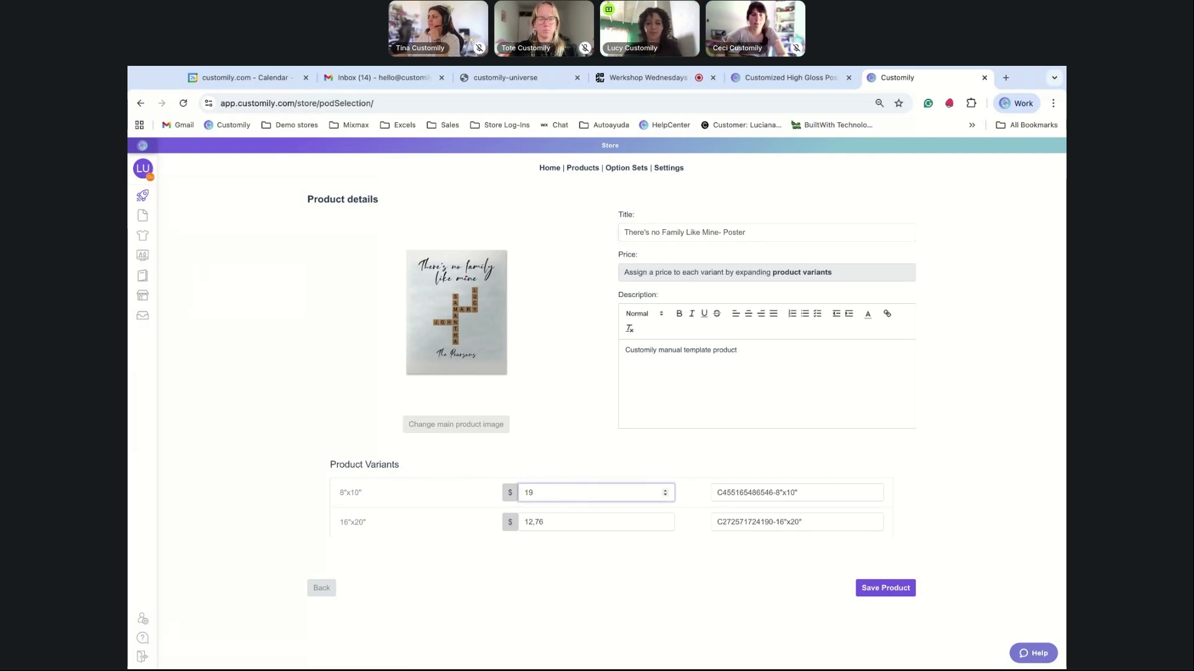
text(19,)
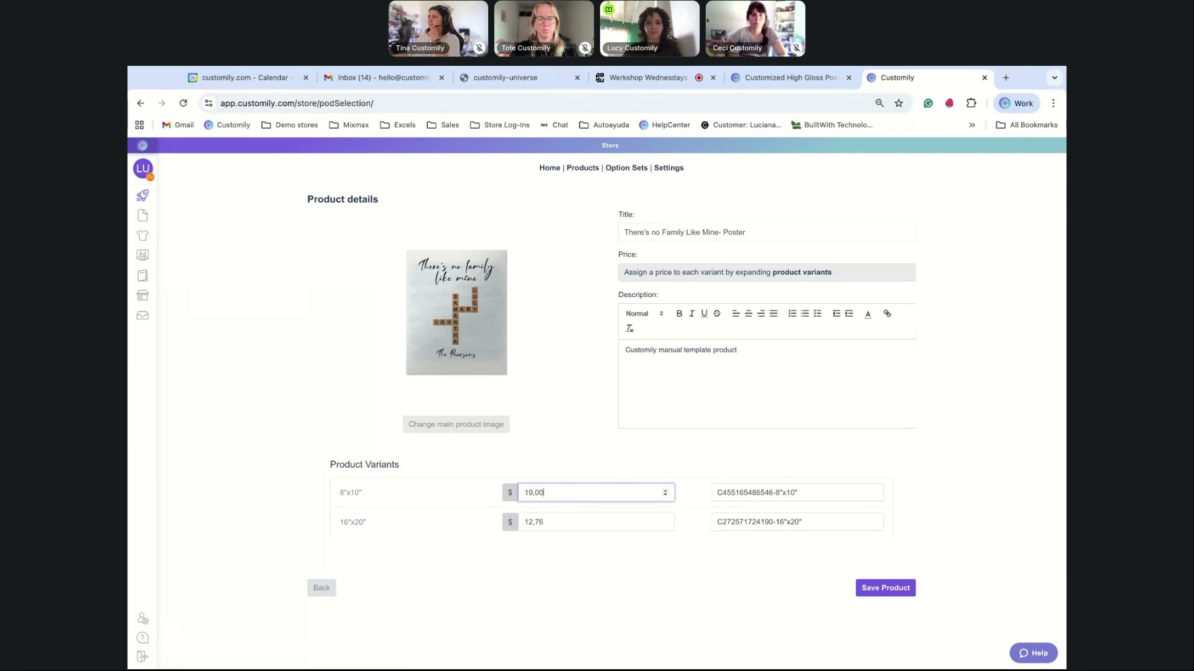
text(00)
key(BackSpace)
key(BackSpace)
text(99)
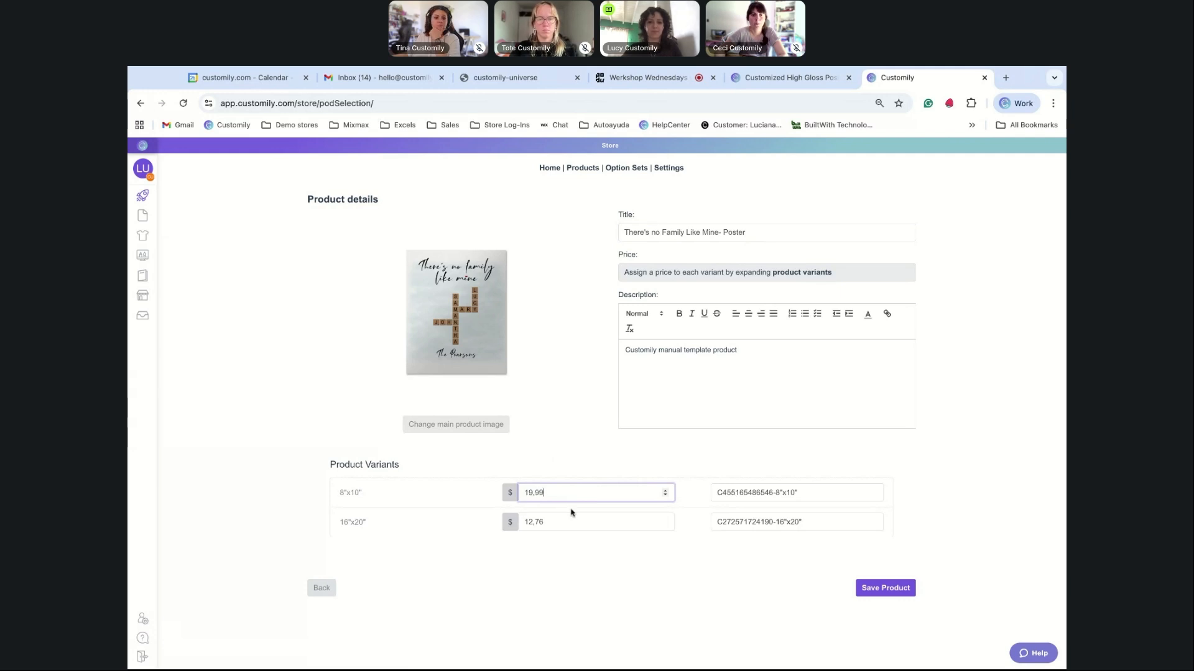
Step: Set the price of the 16"x20" variant to $25,99 and save the product details
double_click(615, 521)
key(ctrl+a)
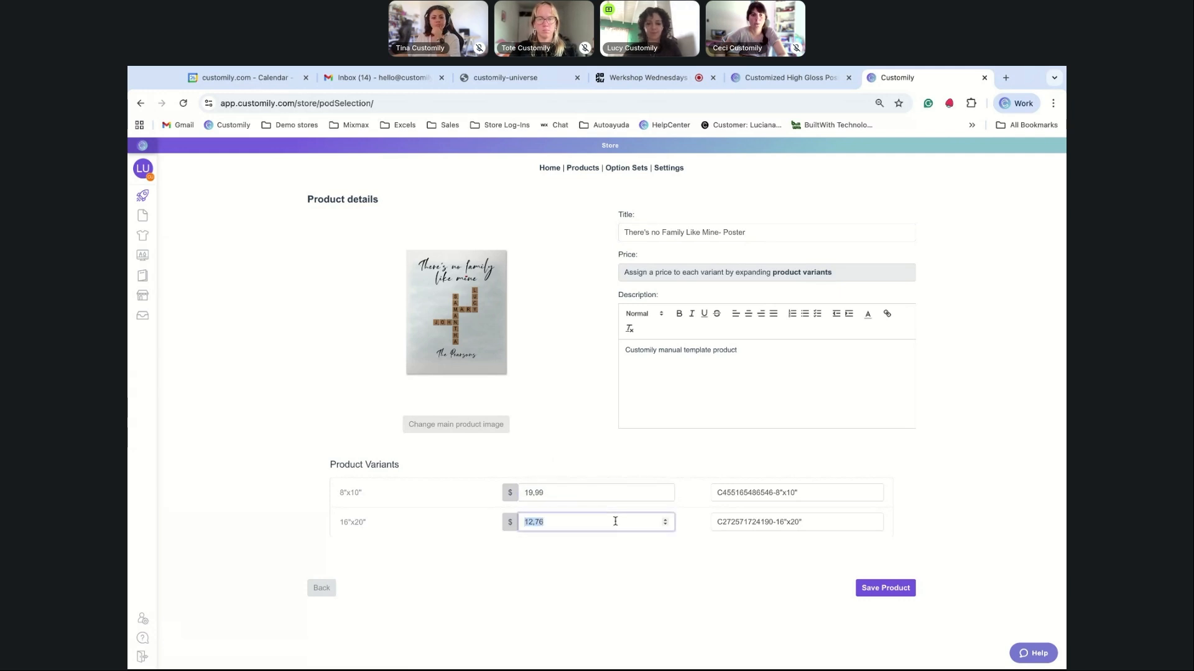
text(25,99)
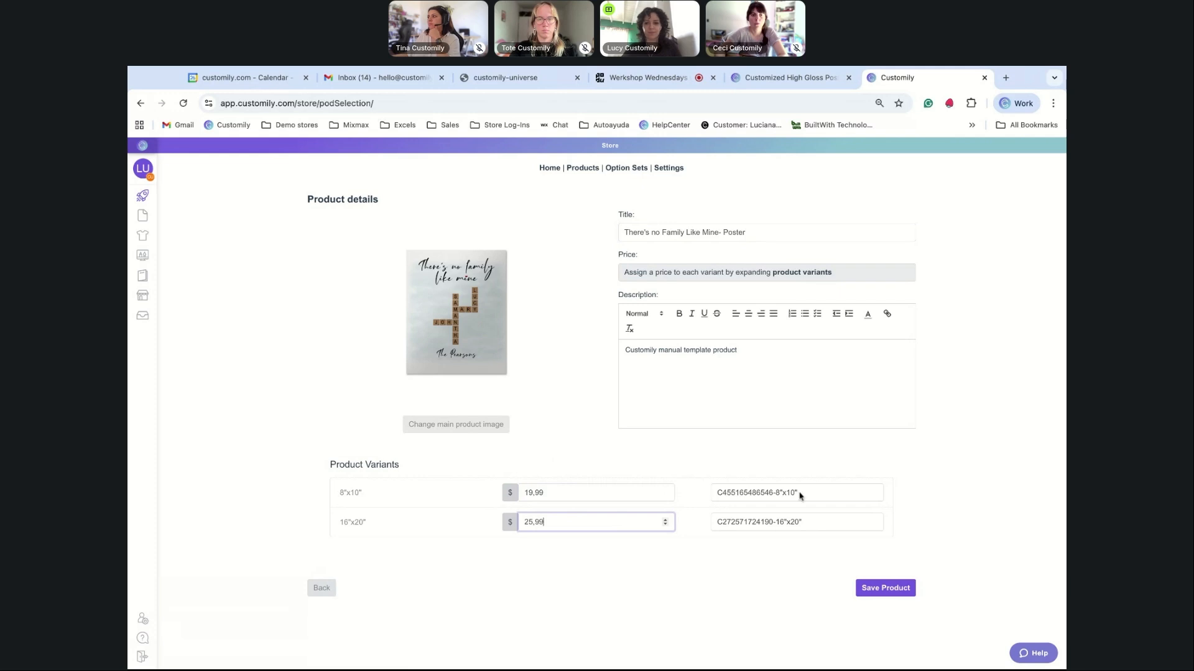
click(897, 589)
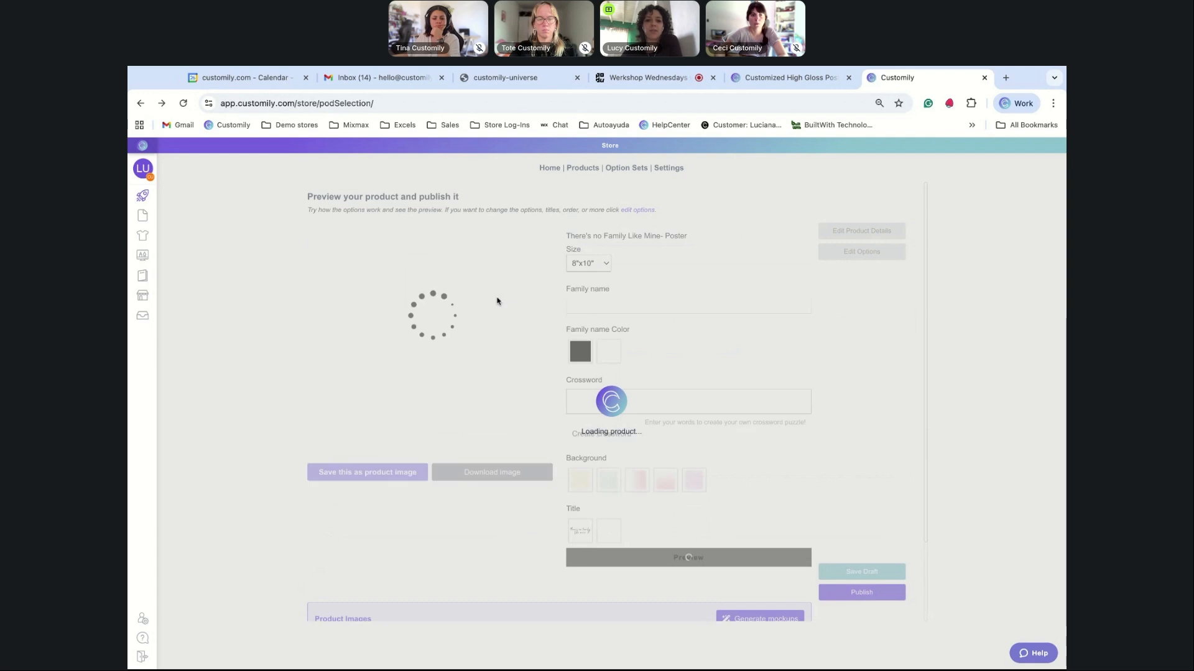
Step: Start generating a mockup for the poster's product images and choose the Kitchen scene
scroll(731, 387, down, 2)
scroll(731, 387, down, 2)
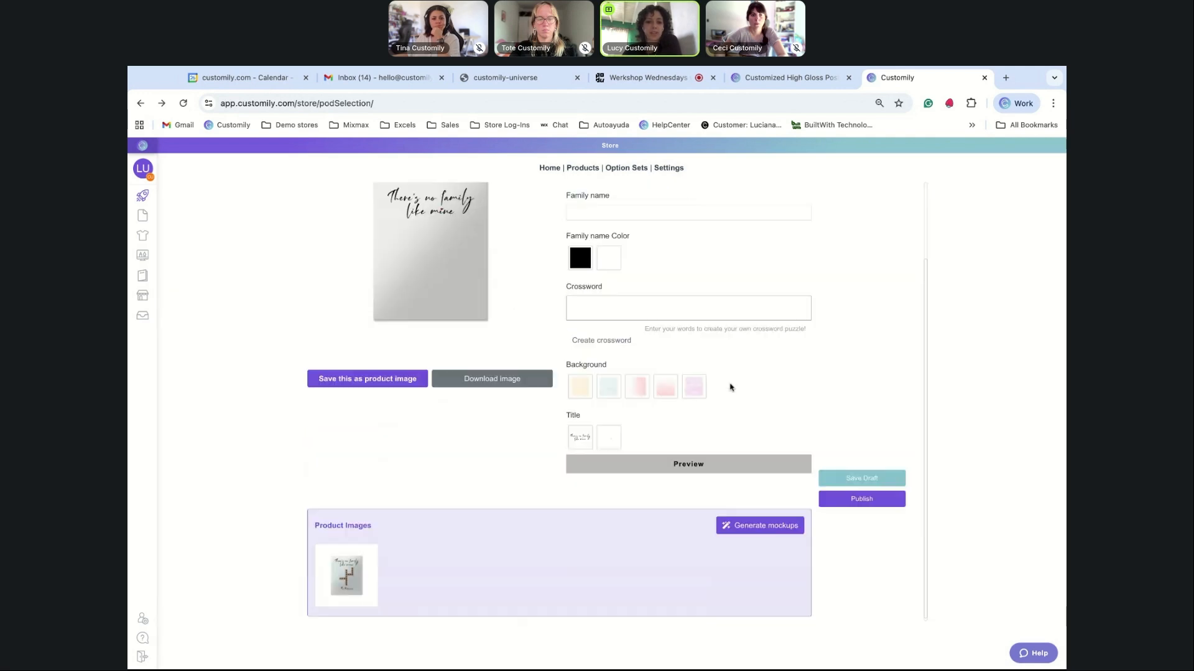
click(755, 532)
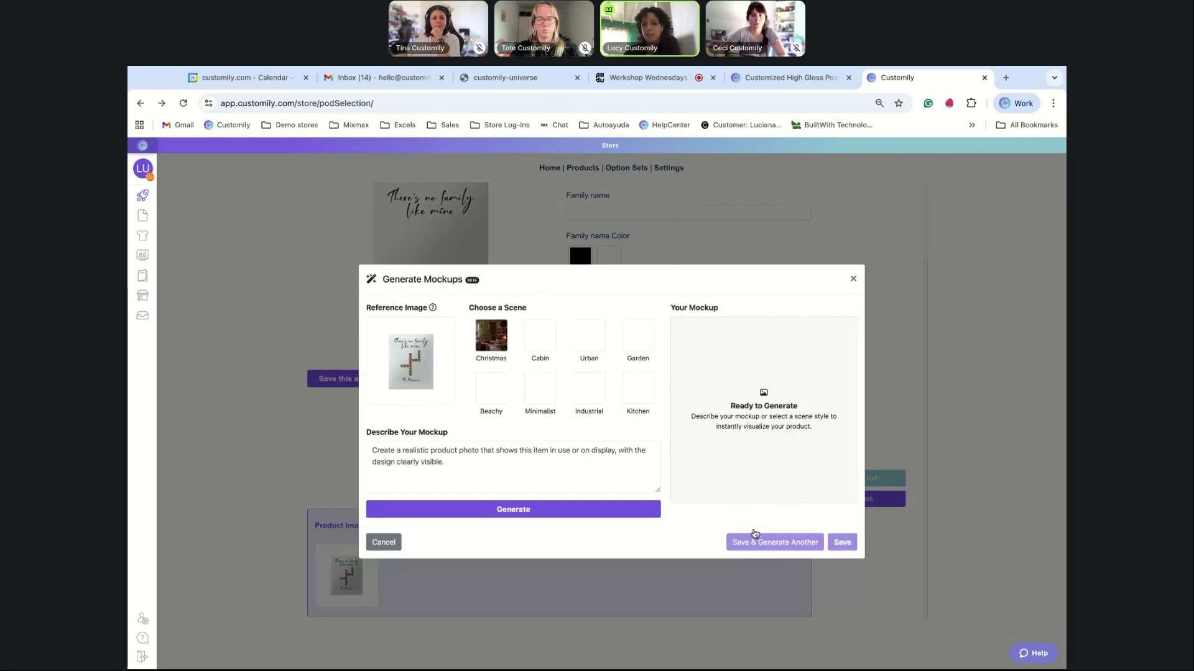
scroll(472, 313, up, 1)
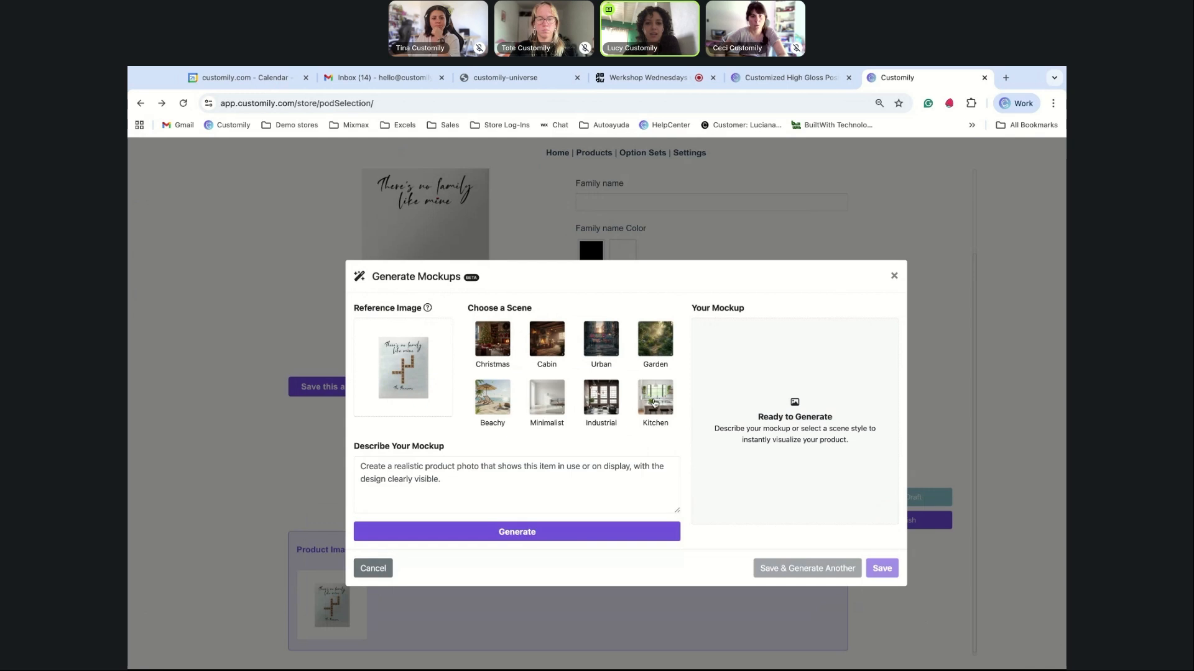
click(654, 403)
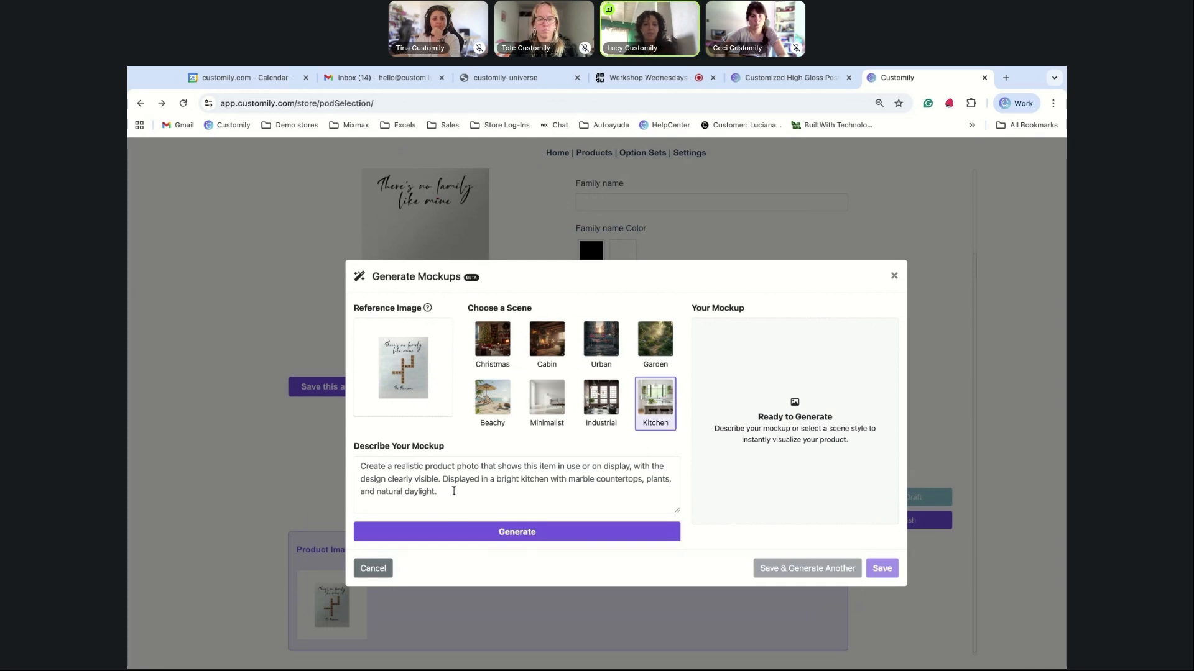
Step: Append "Make sure the poster is framed on a wooden frame" to the mockup description and generate the mockup
click(454, 491)
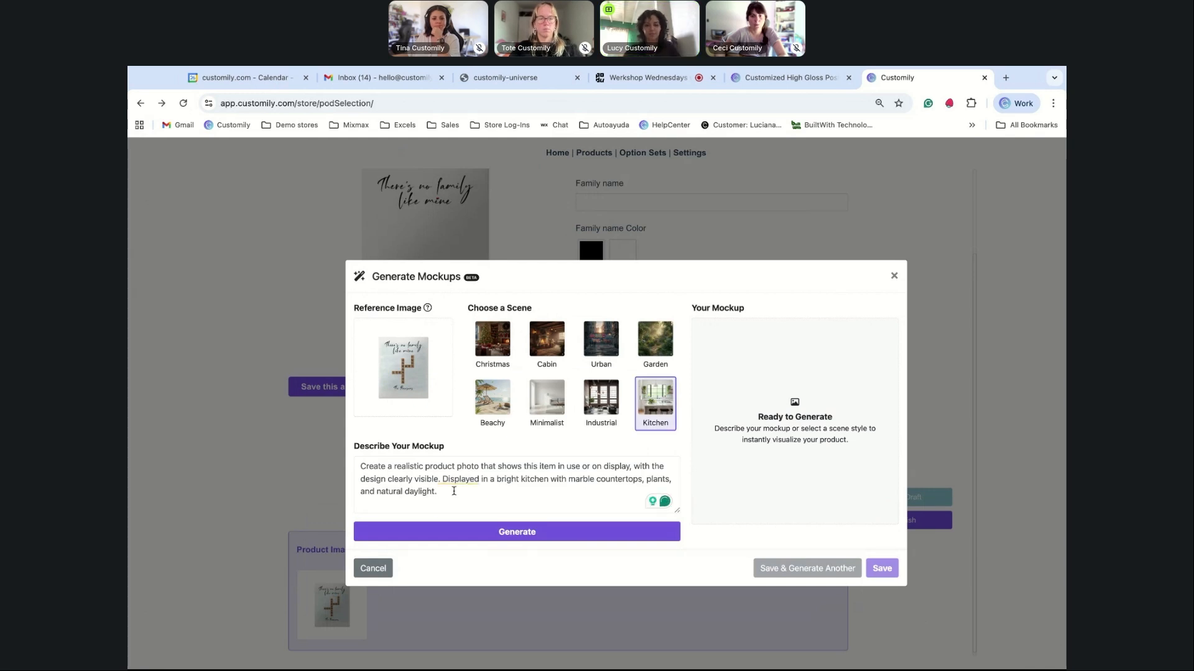
text(Make)
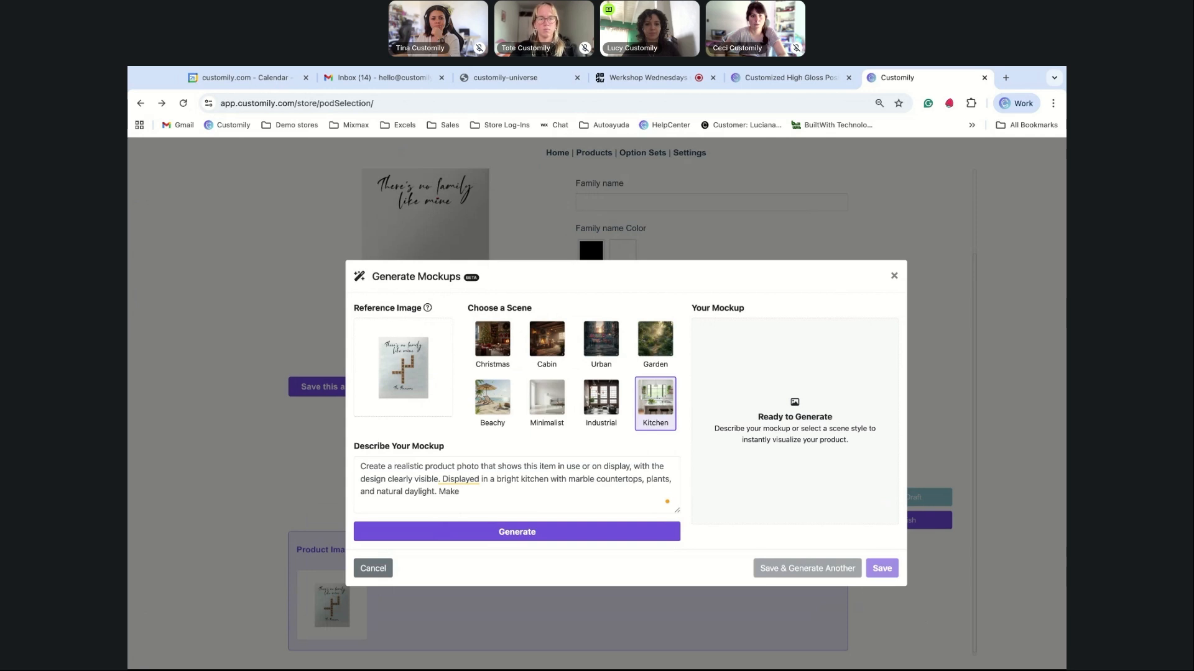
text( sure the post)
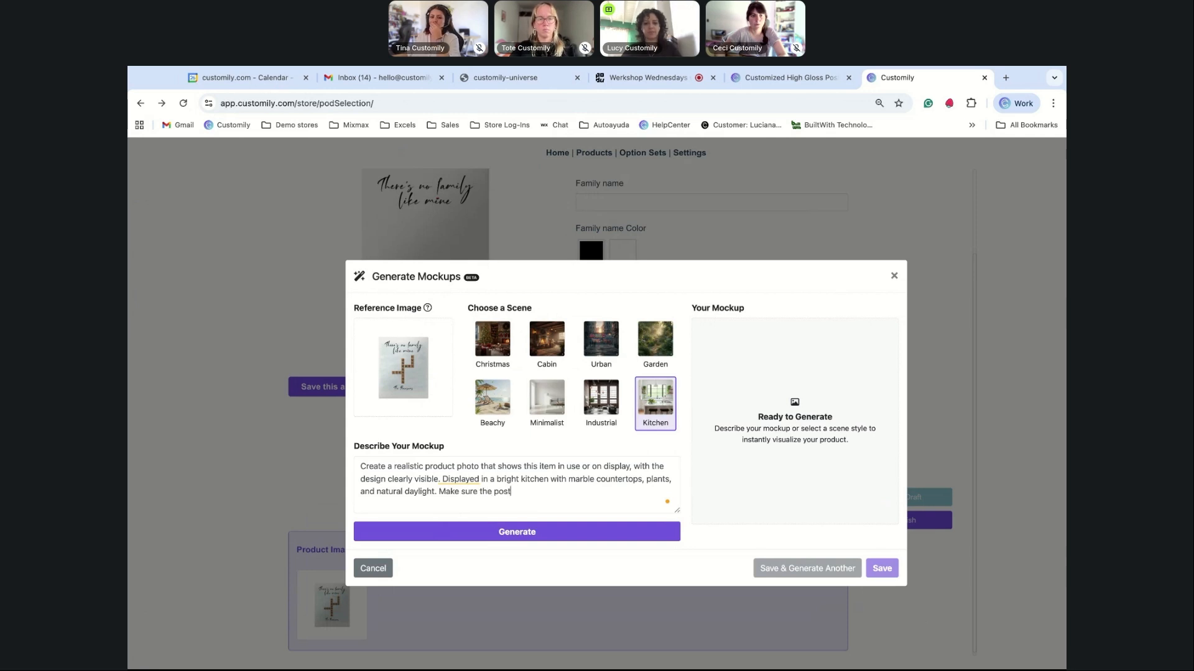
text(er if)
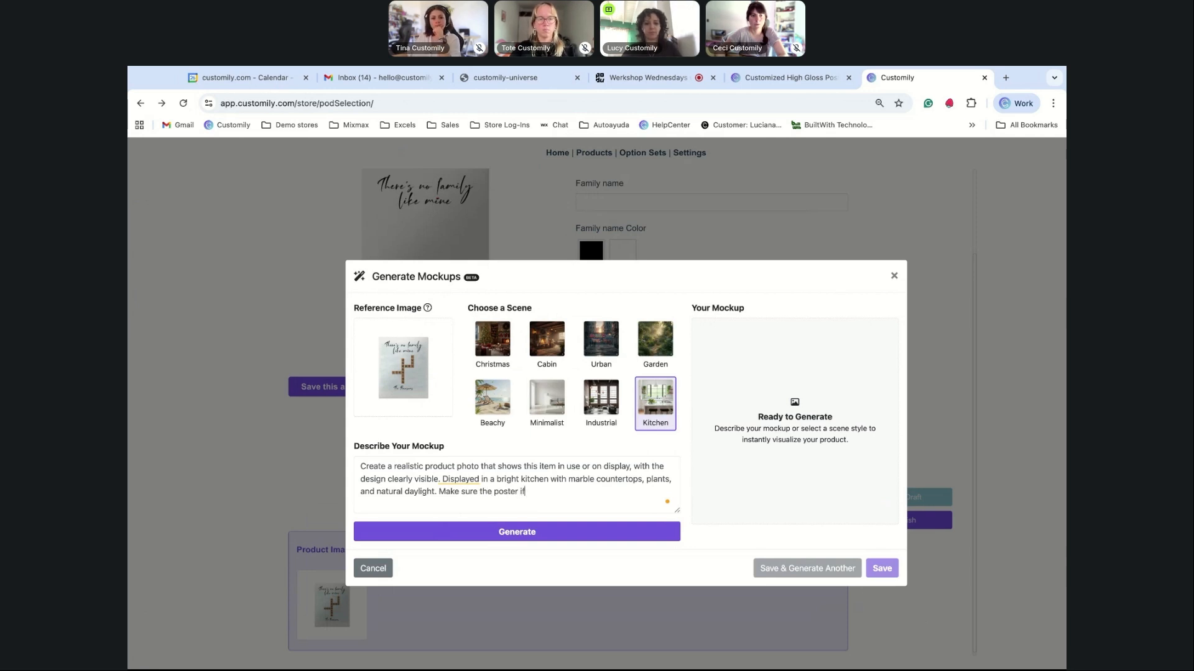
key(BackSpace)
text(s framed on a )
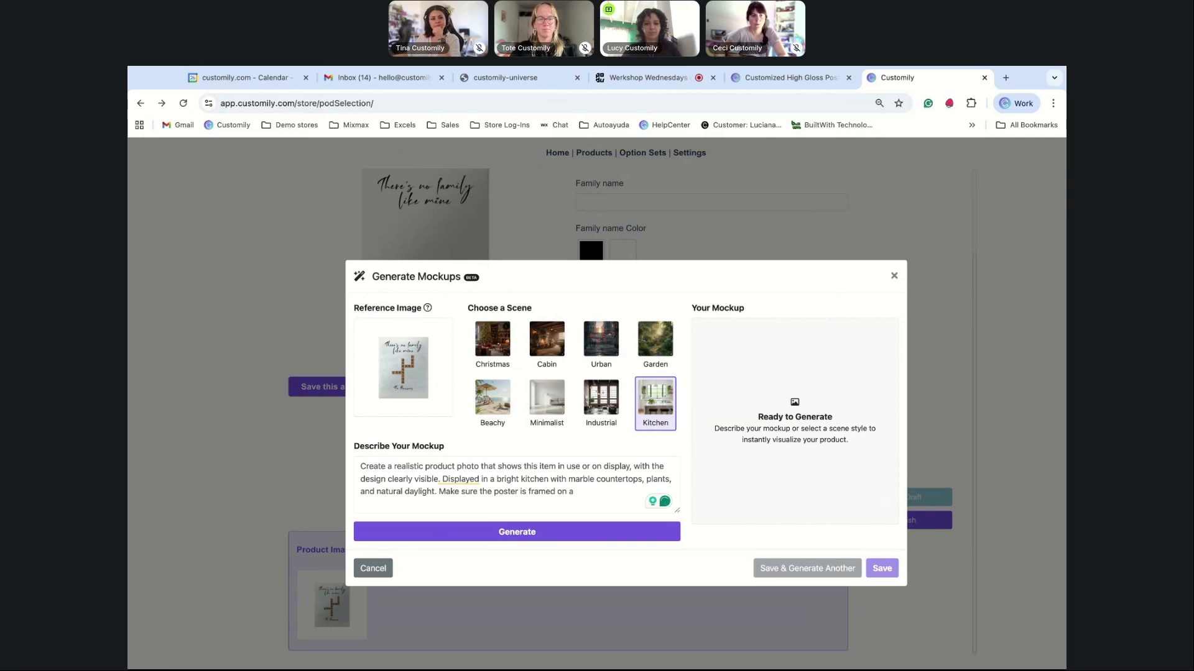
text(wooden frame)
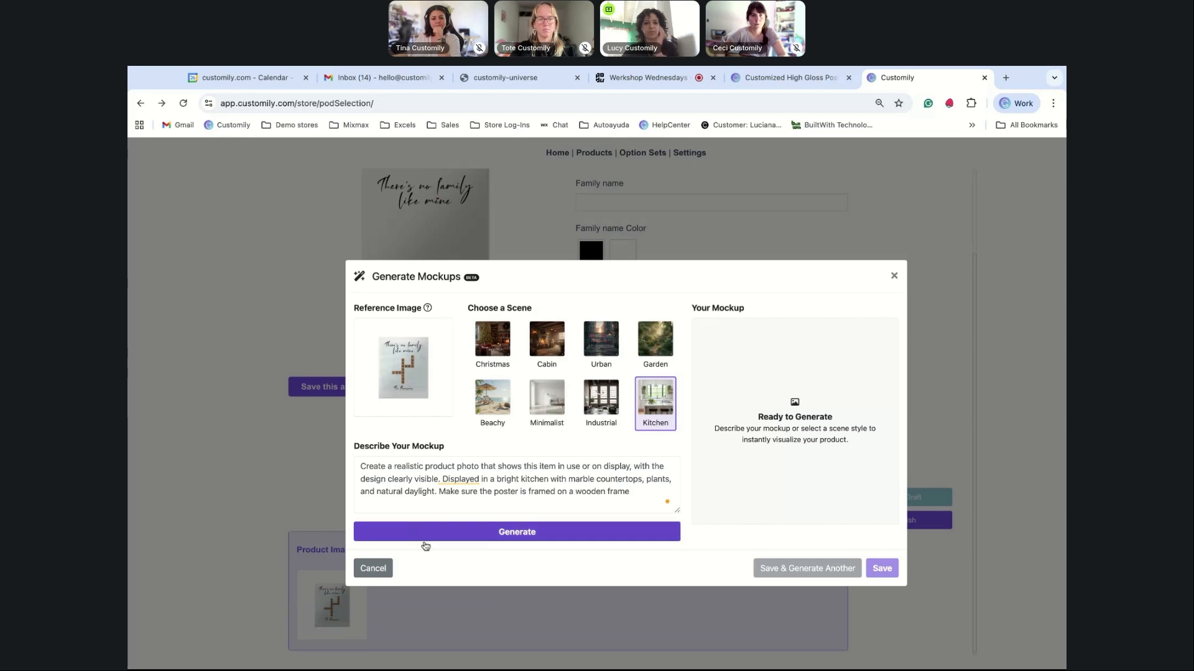
click(487, 533)
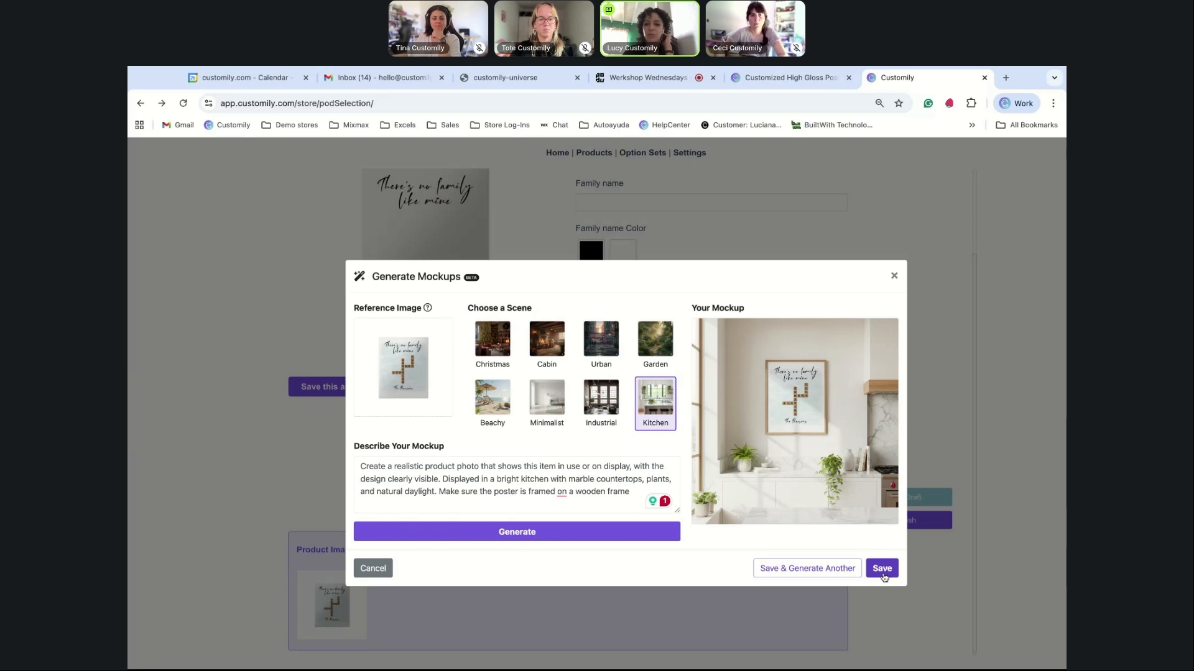
Step: Save the generated kitchen mockup to the product images and publish the poster
click(885, 576)
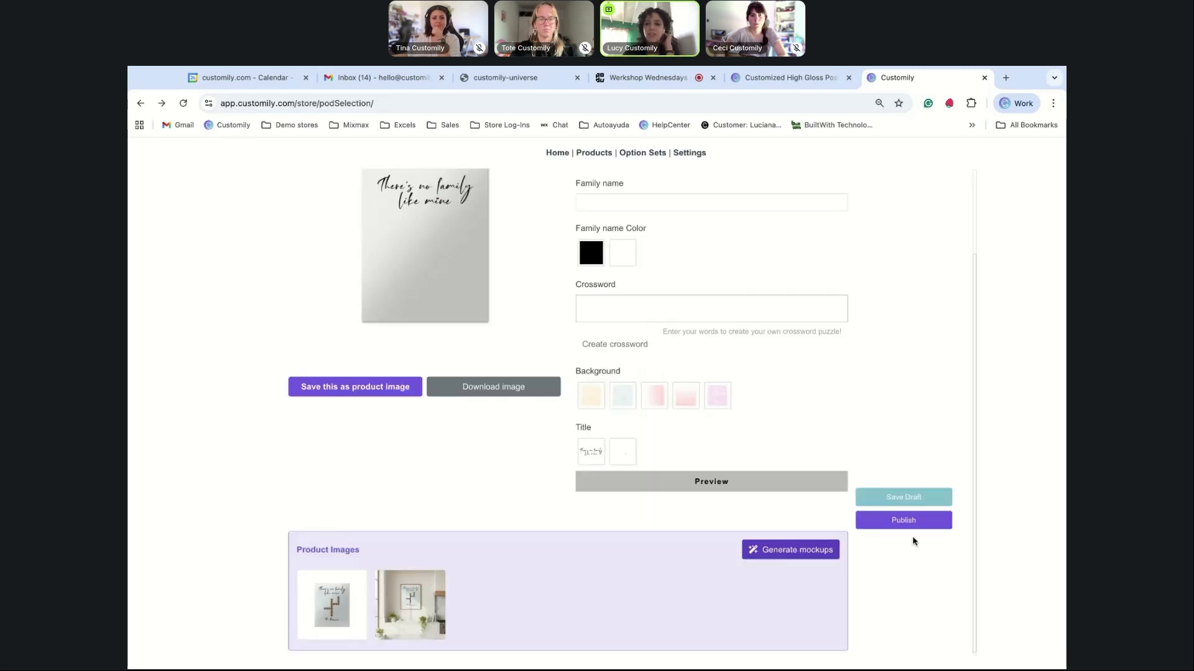
click(906, 523)
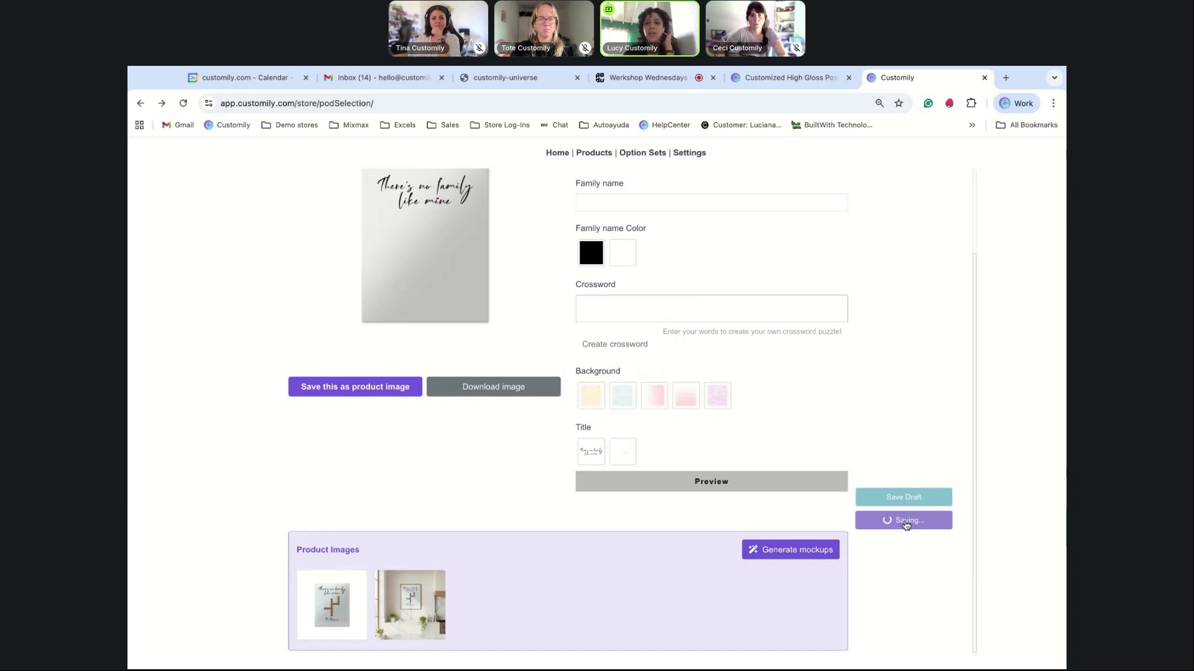